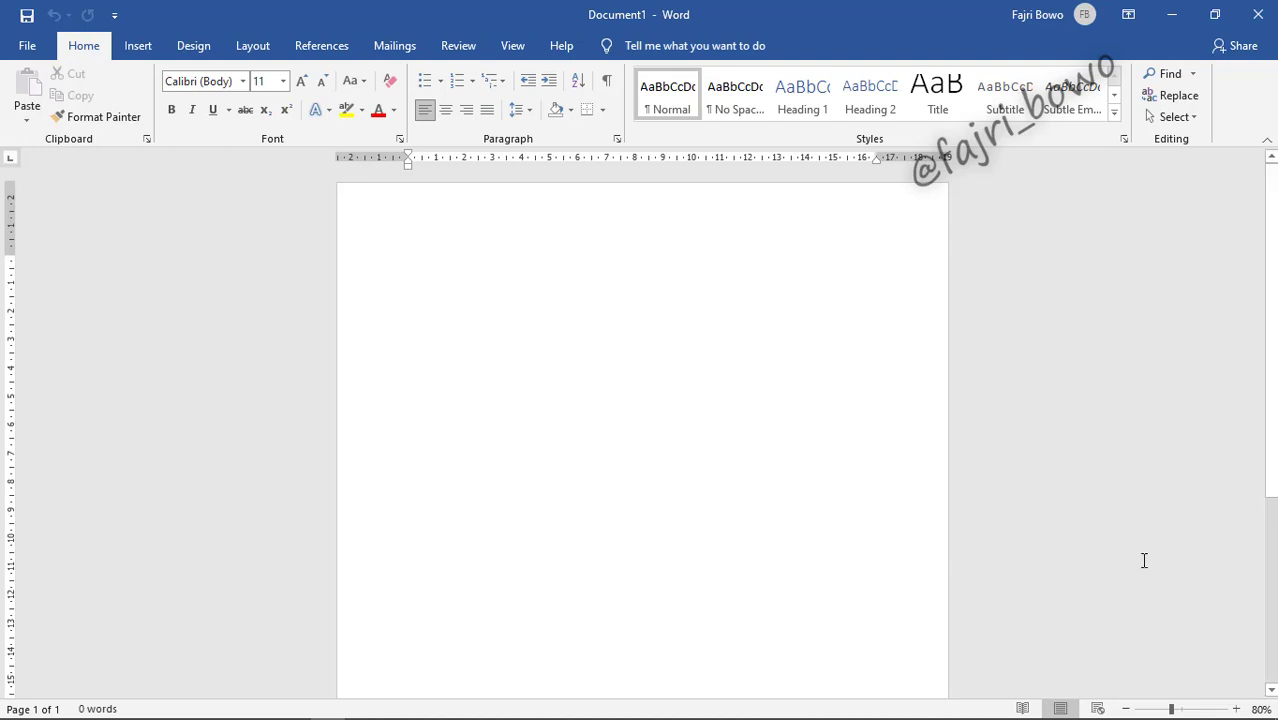
Step: Show the hidden system tray icons, then close them again
mouse_move(1137, 714)
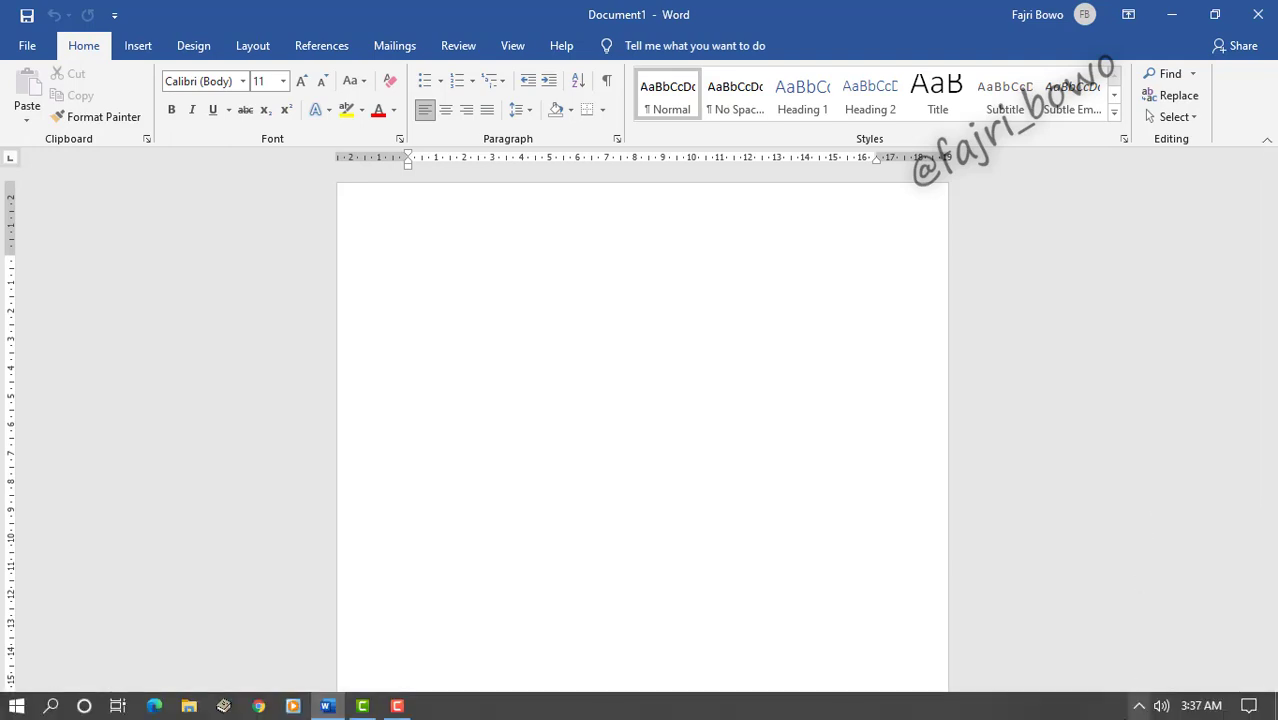
click(1139, 708)
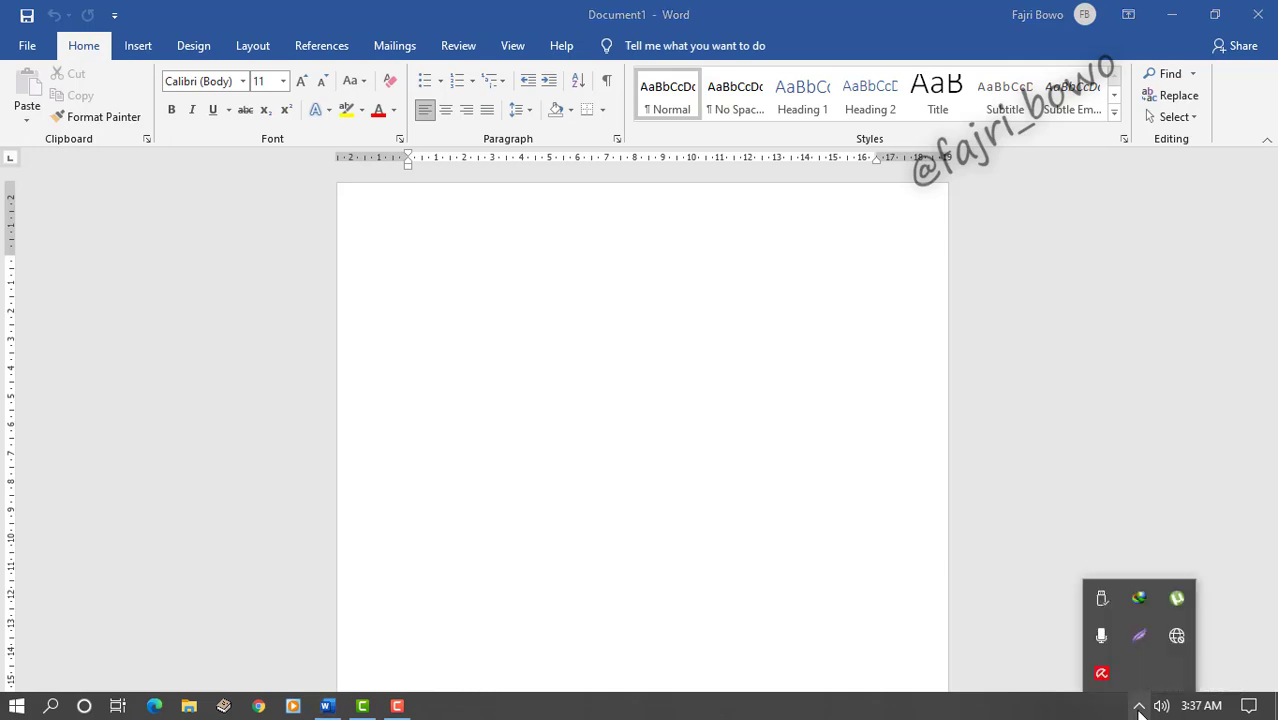
click(1139, 708)
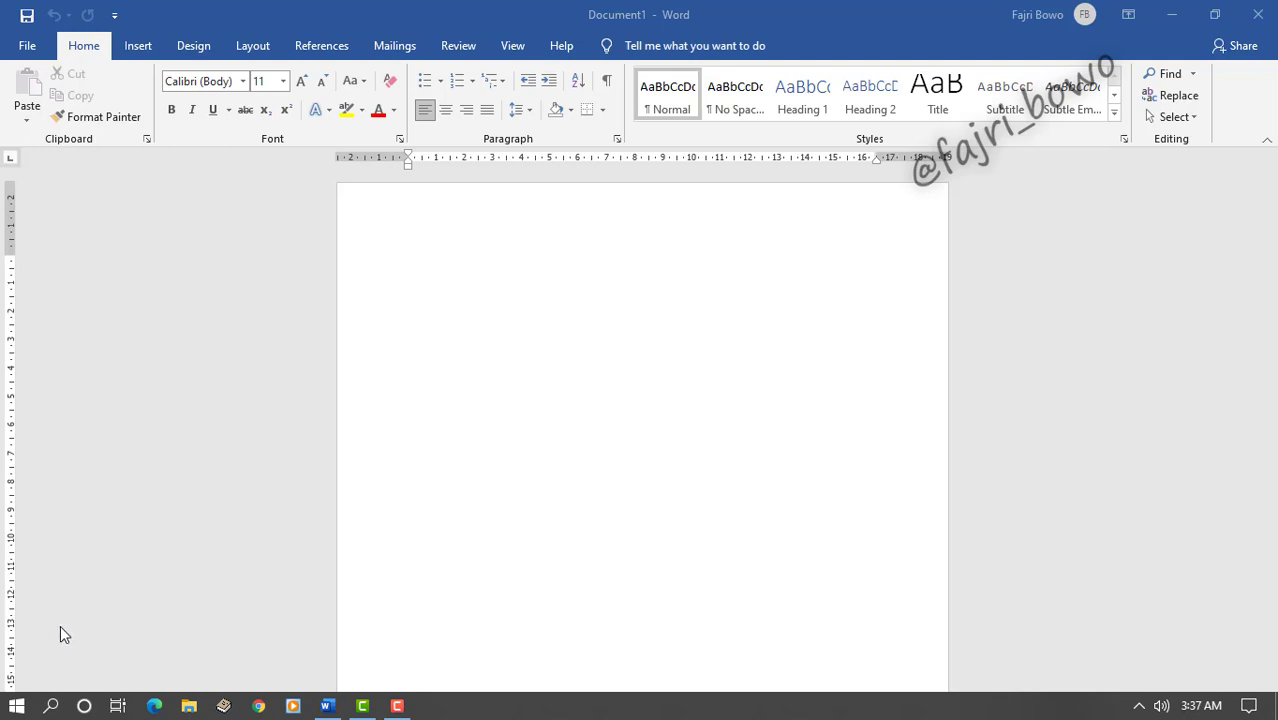
Step: Search Windows for 'language' and open the Language settings page
click(52, 706)
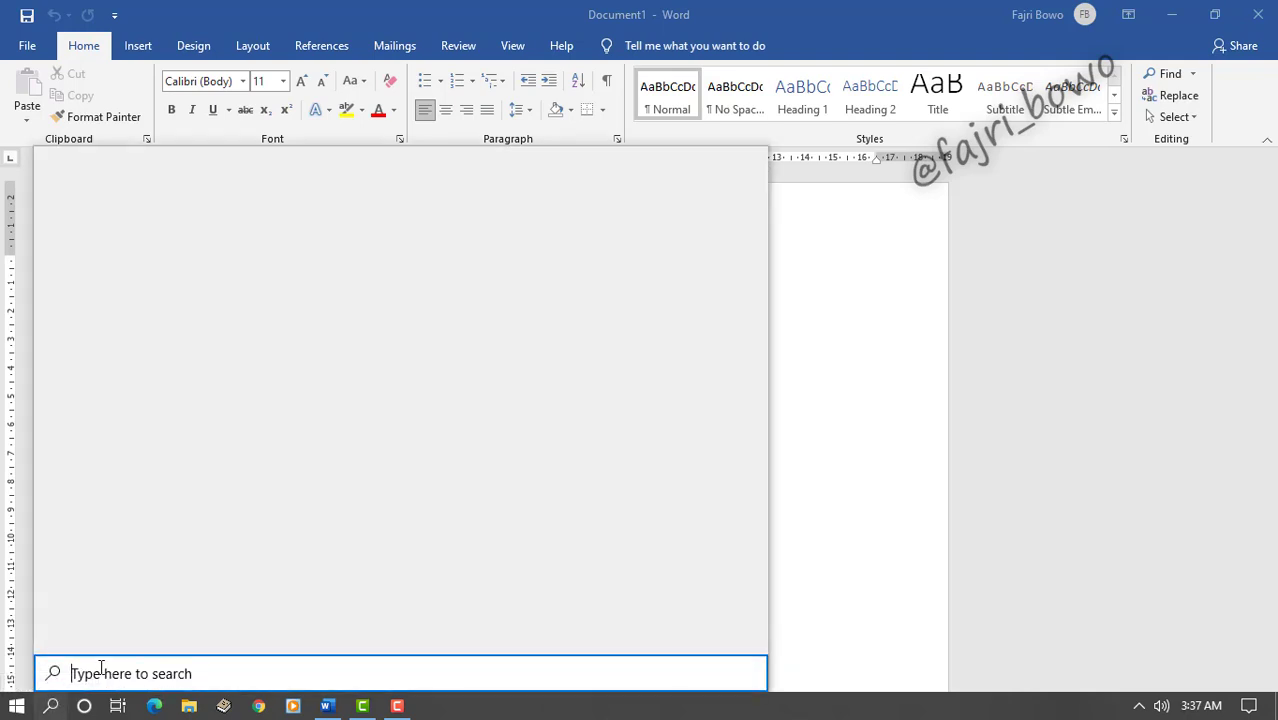
text(language)
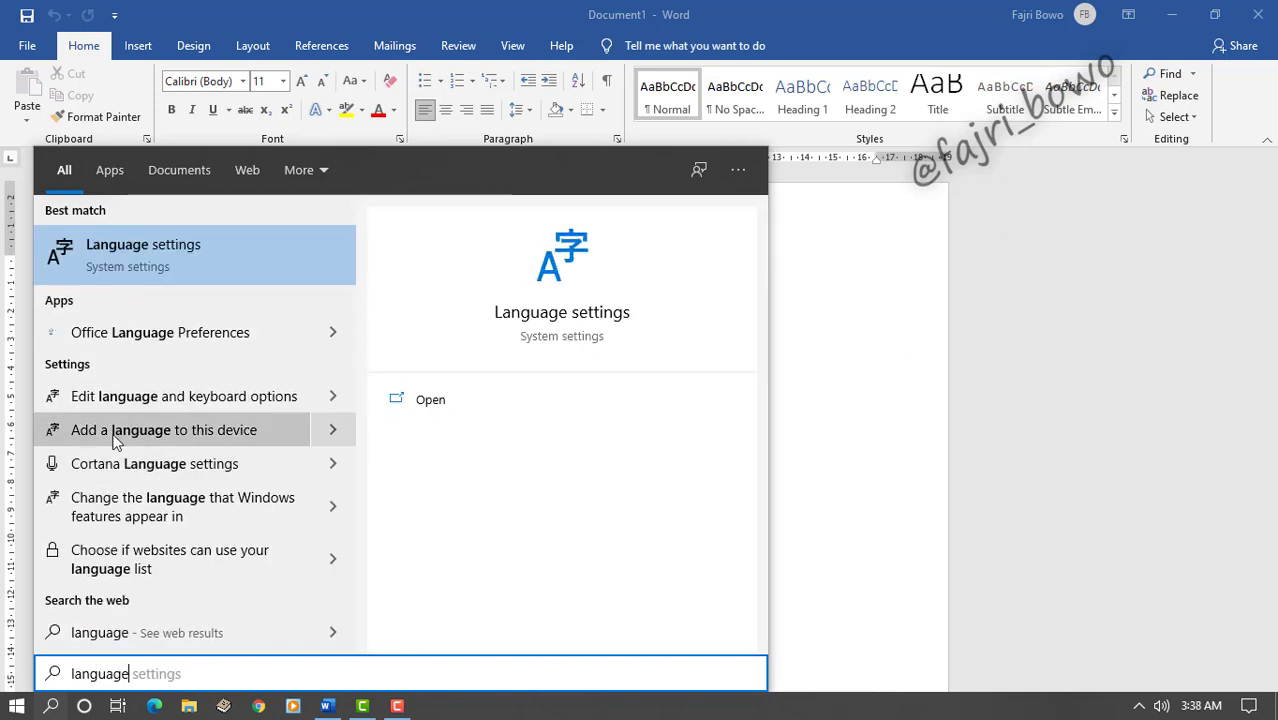
click(130, 265)
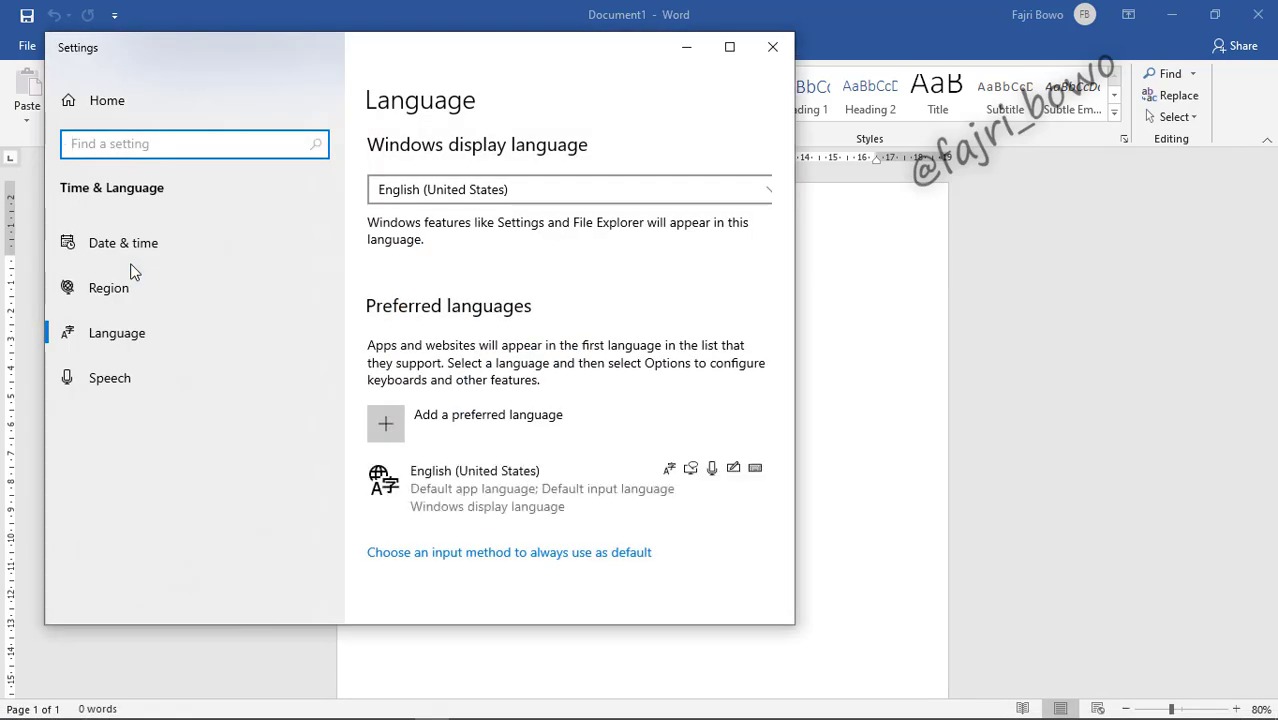
Step: Choose Arabic (Saudi Arabia) as a new preferred language and start installing it
scroll(405, 407, down, 2)
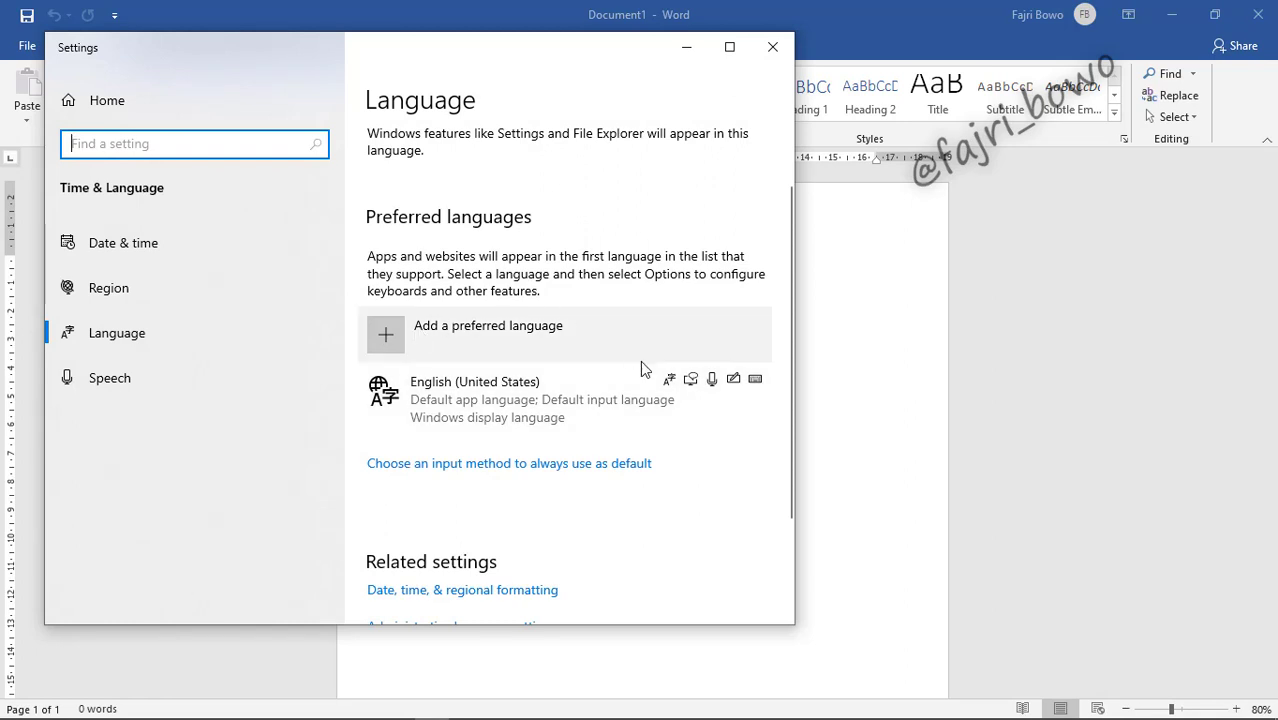
scroll(604, 506, down, 2)
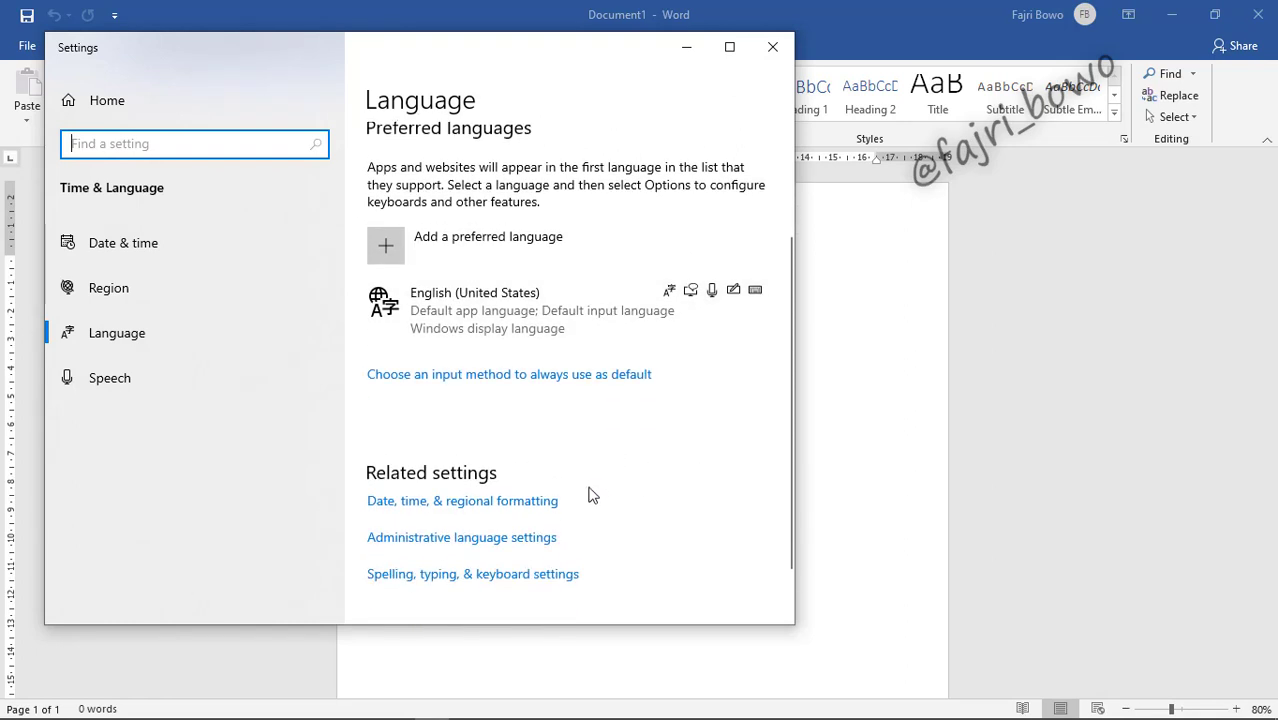
scroll(590, 492, up, 2)
click(387, 338)
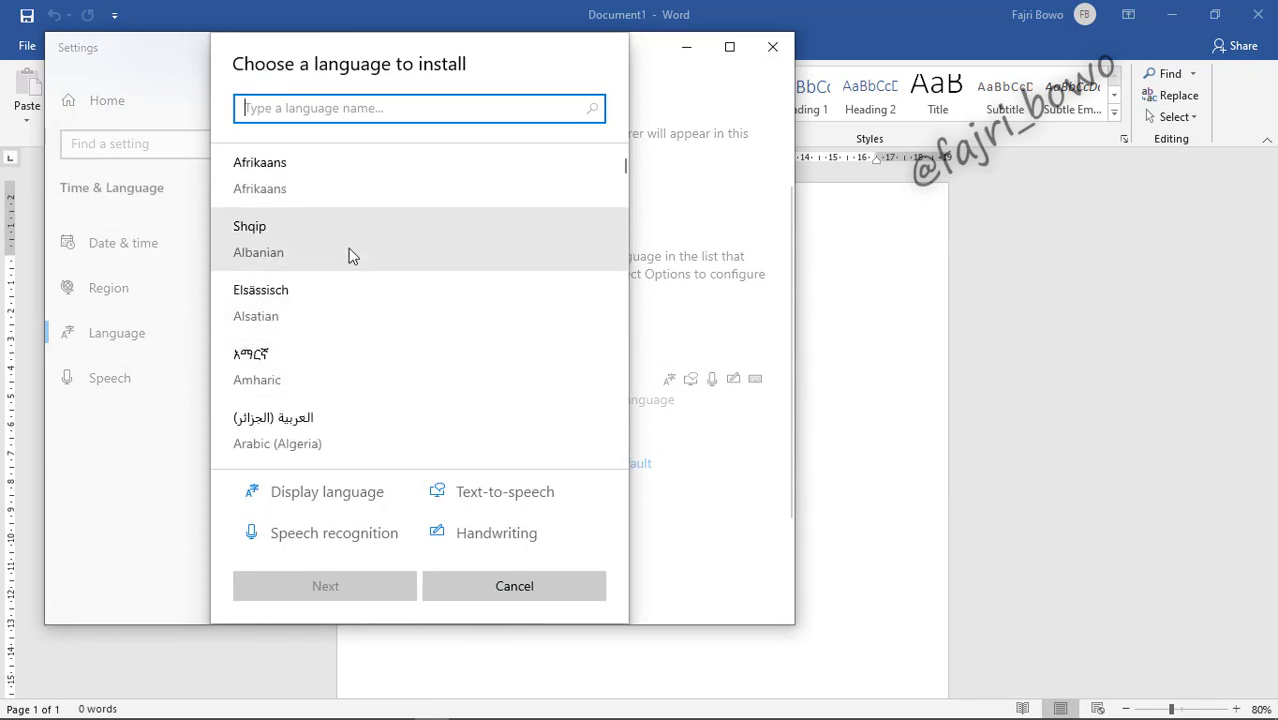
scroll(350, 256, down, 1)
scroll(350, 255, down, 3)
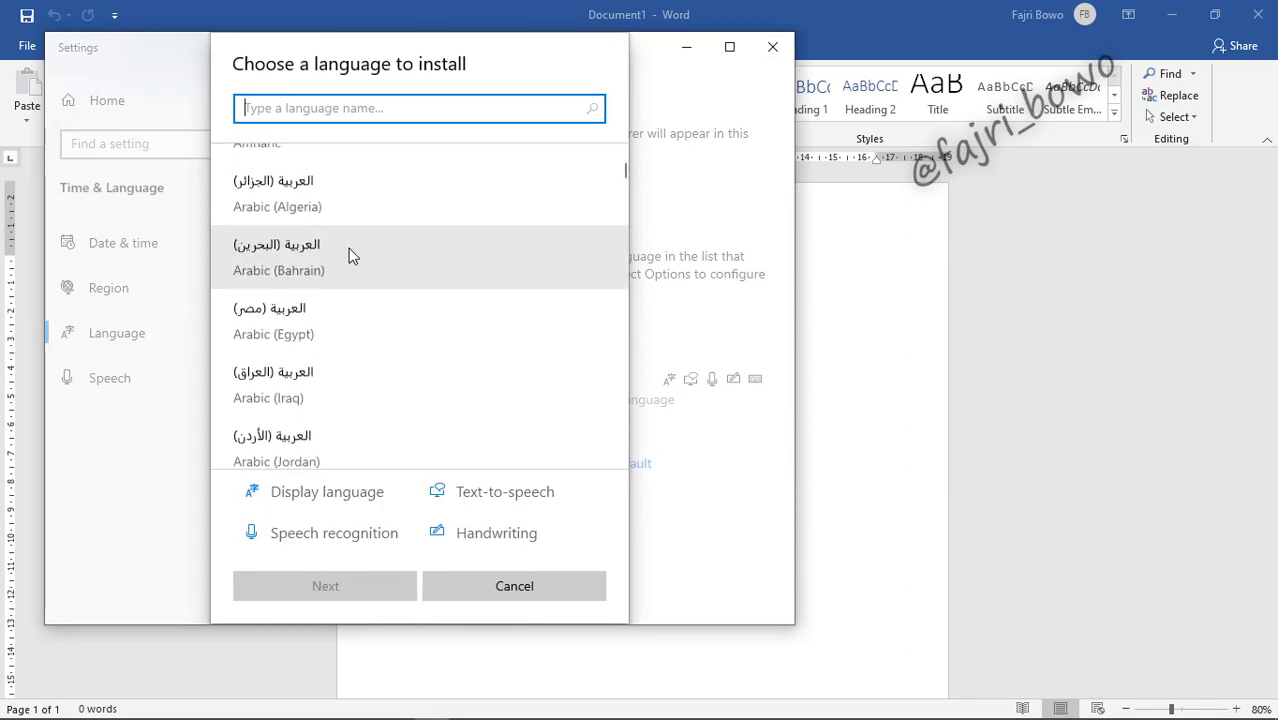
scroll(290, 355, down, 5)
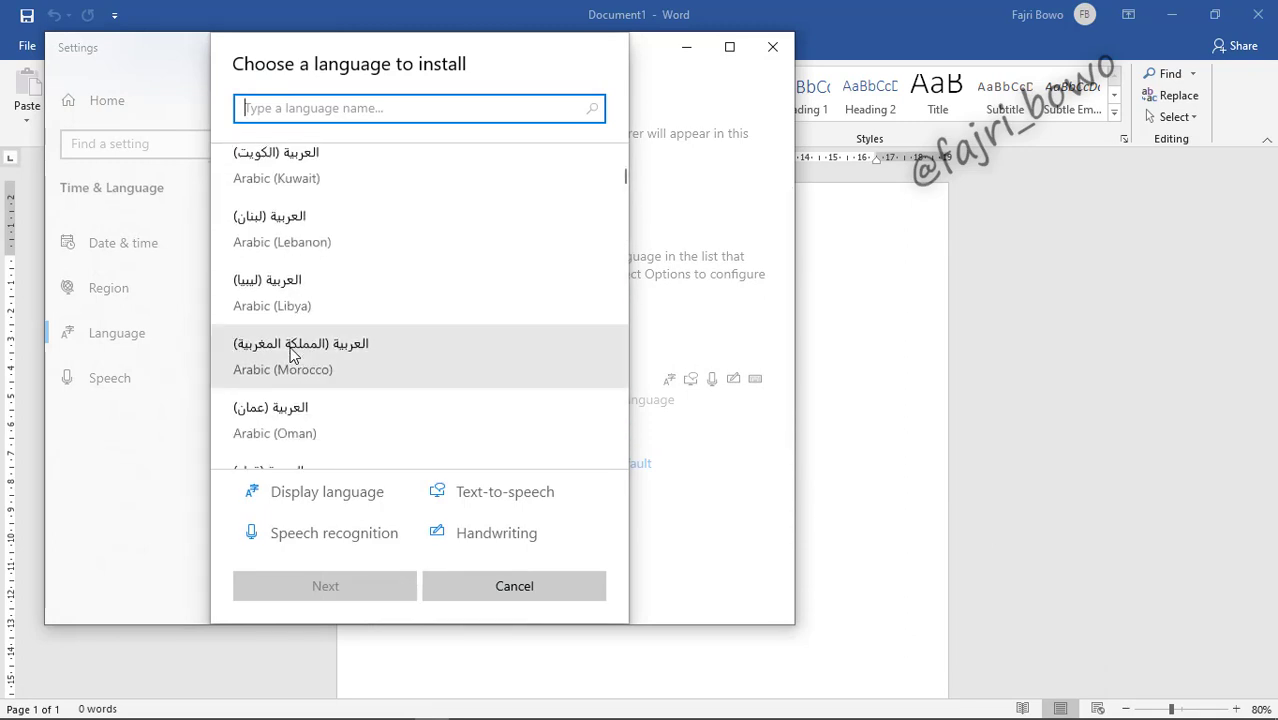
click(298, 365)
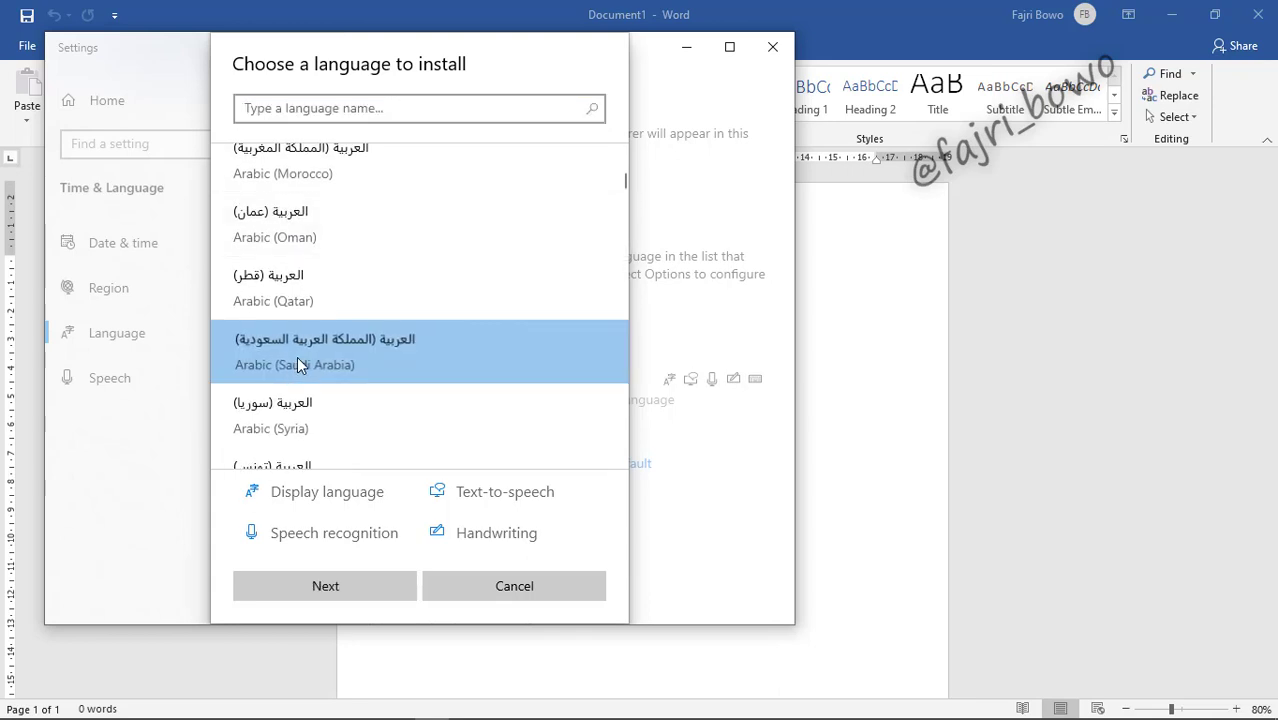
click(359, 584)
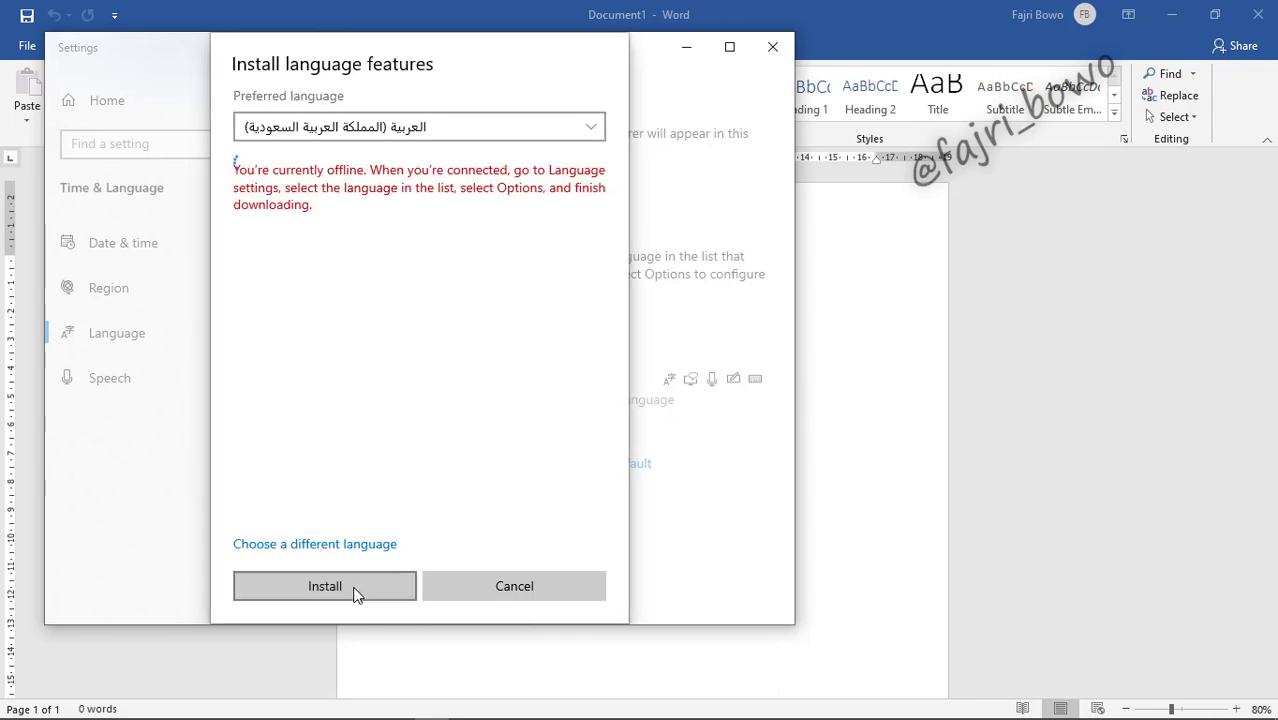
click(356, 590)
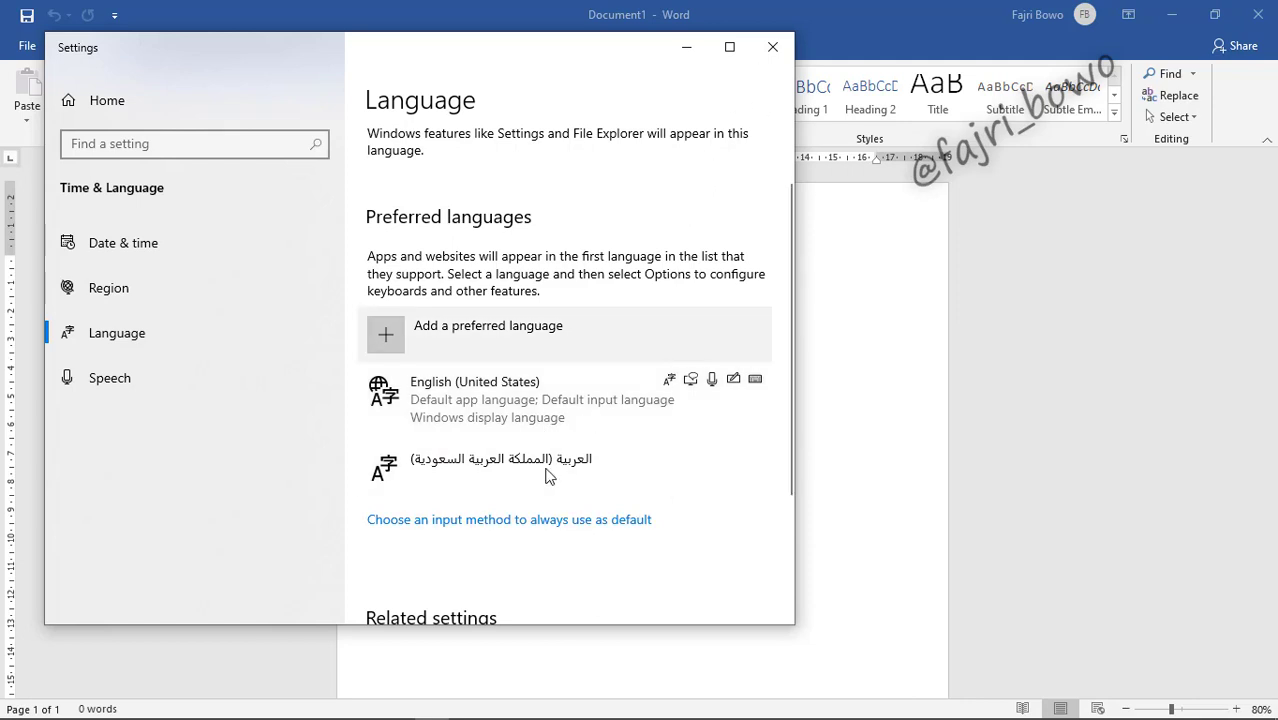
Step: Close Settings and check that Arabic appears in the taskbar's ENG input-language list
click(772, 47)
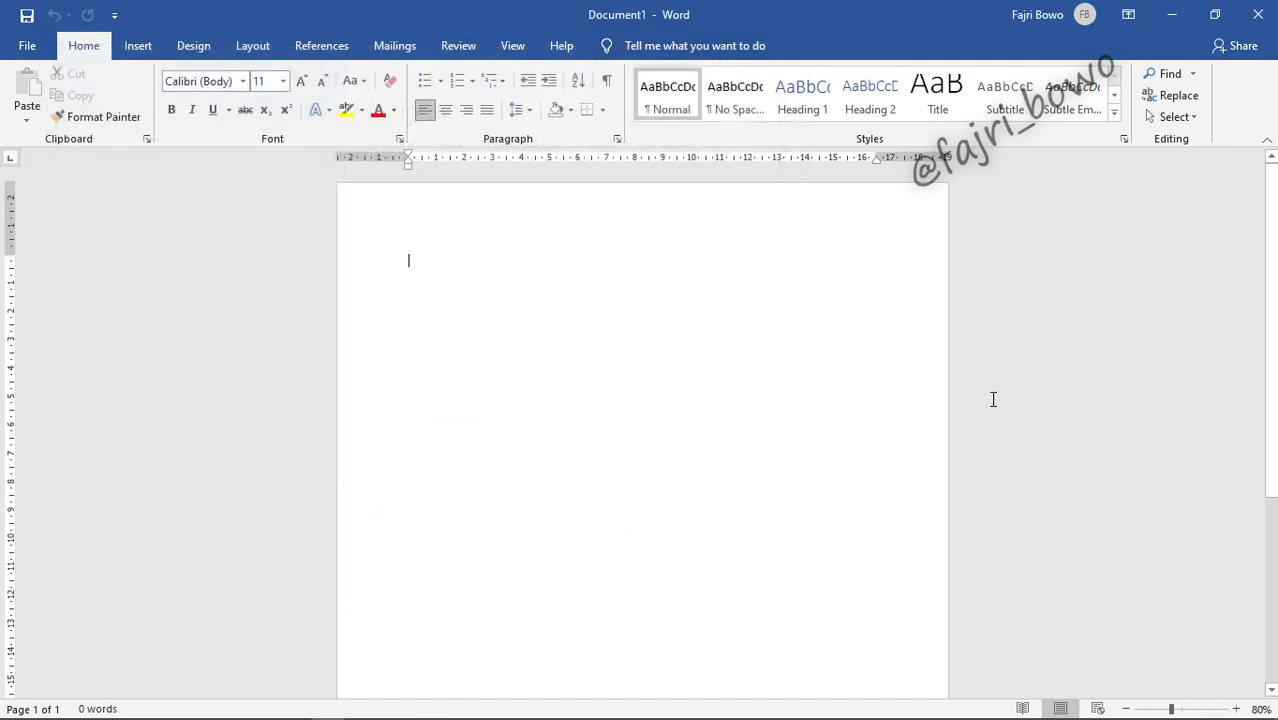
mouse_move(1100, 718)
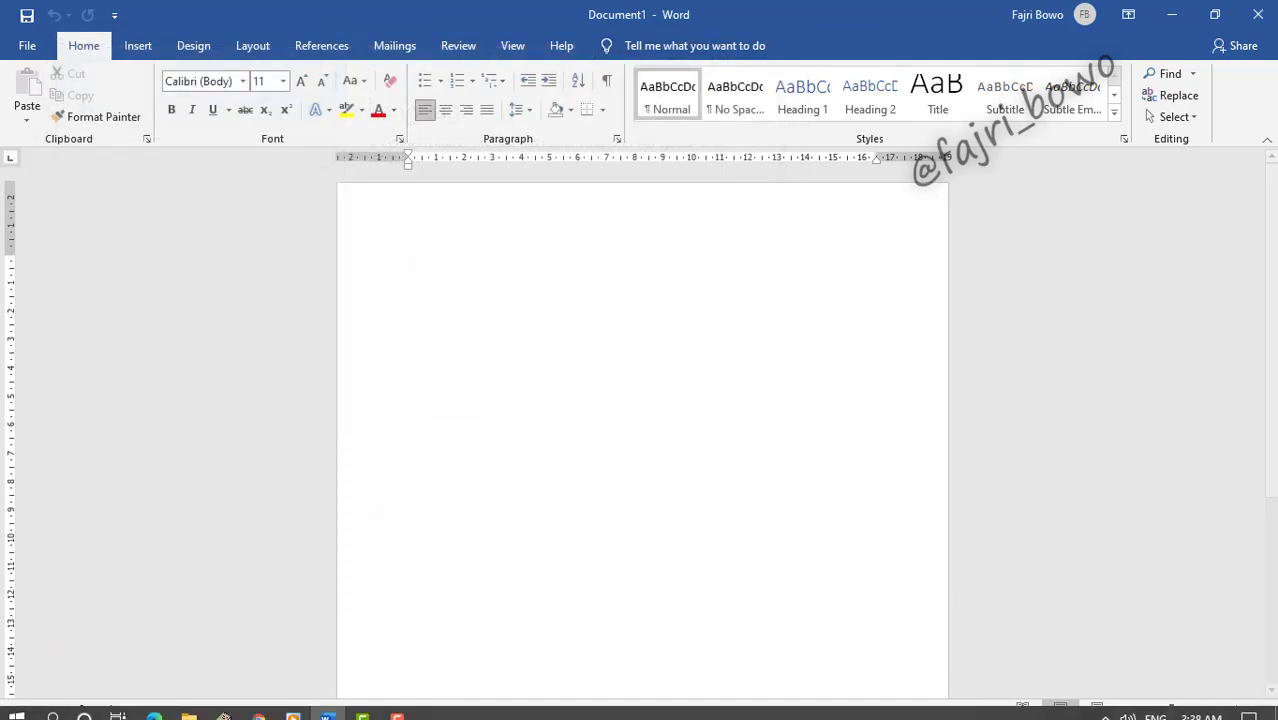
click(1157, 708)
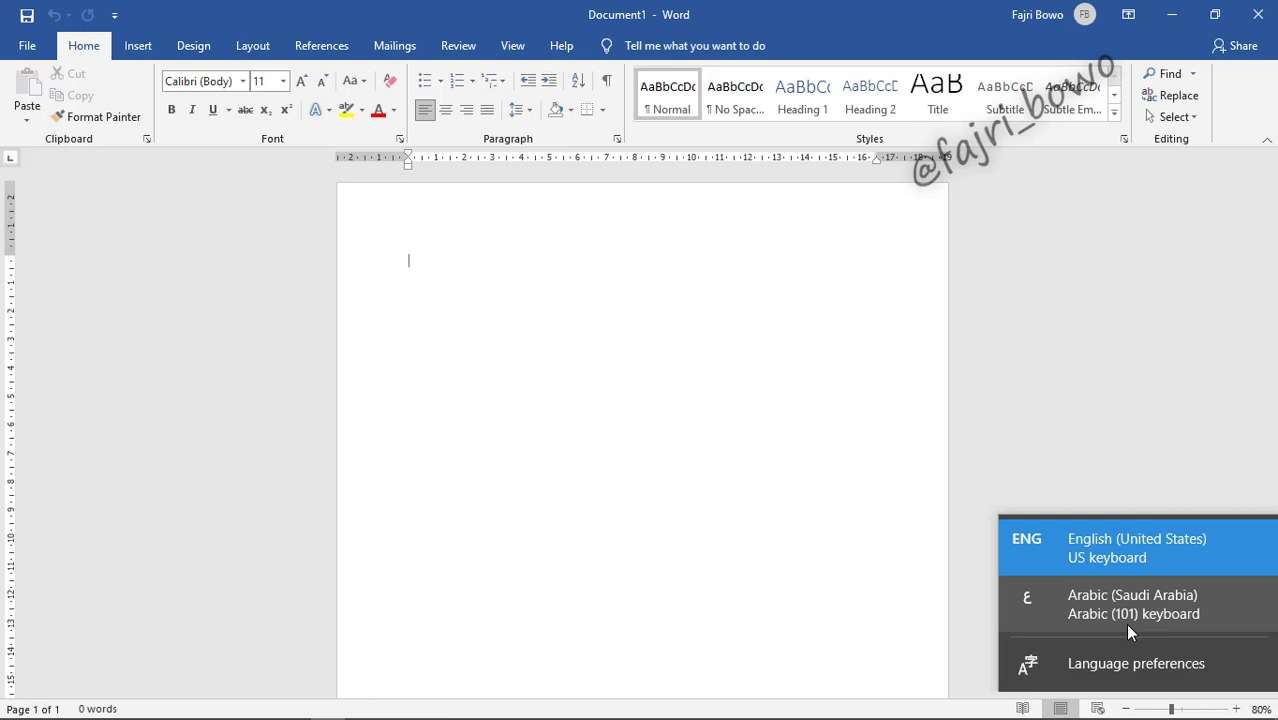
click(731, 392)
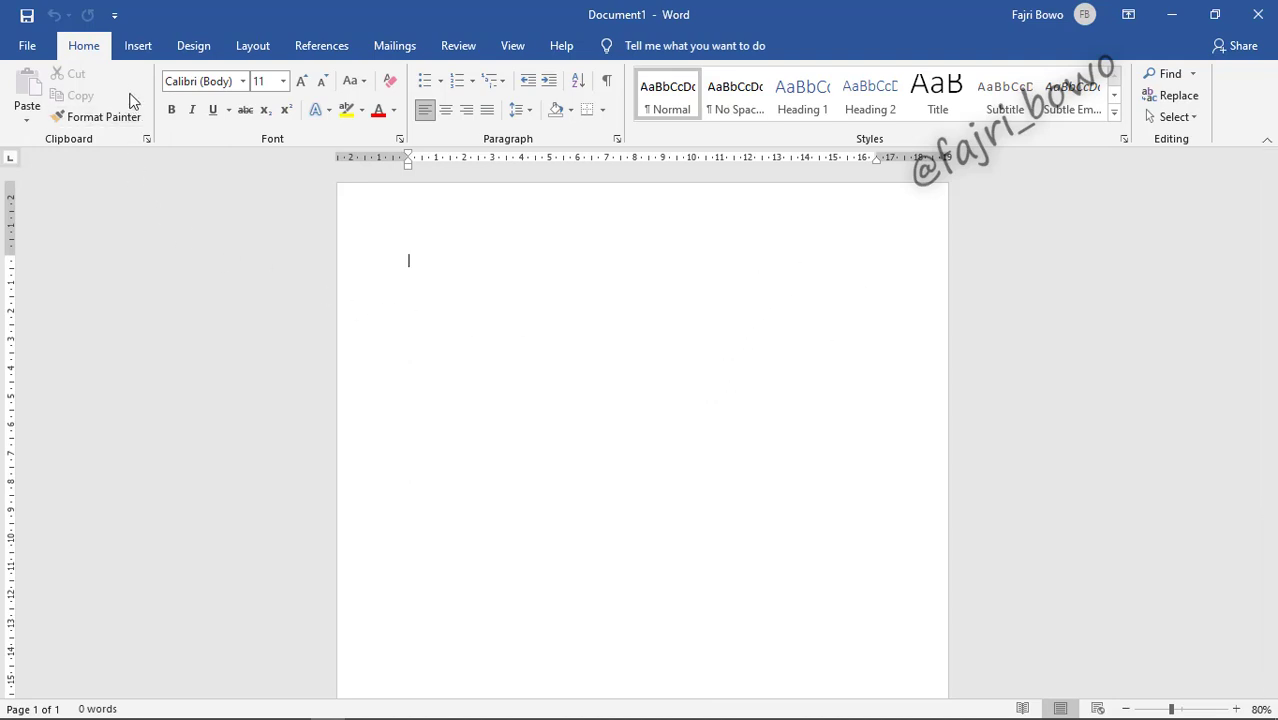
Step: Pick A4 (21 cm x 29.7 cm) from the Layout tab's paper Size list
click(258, 47)
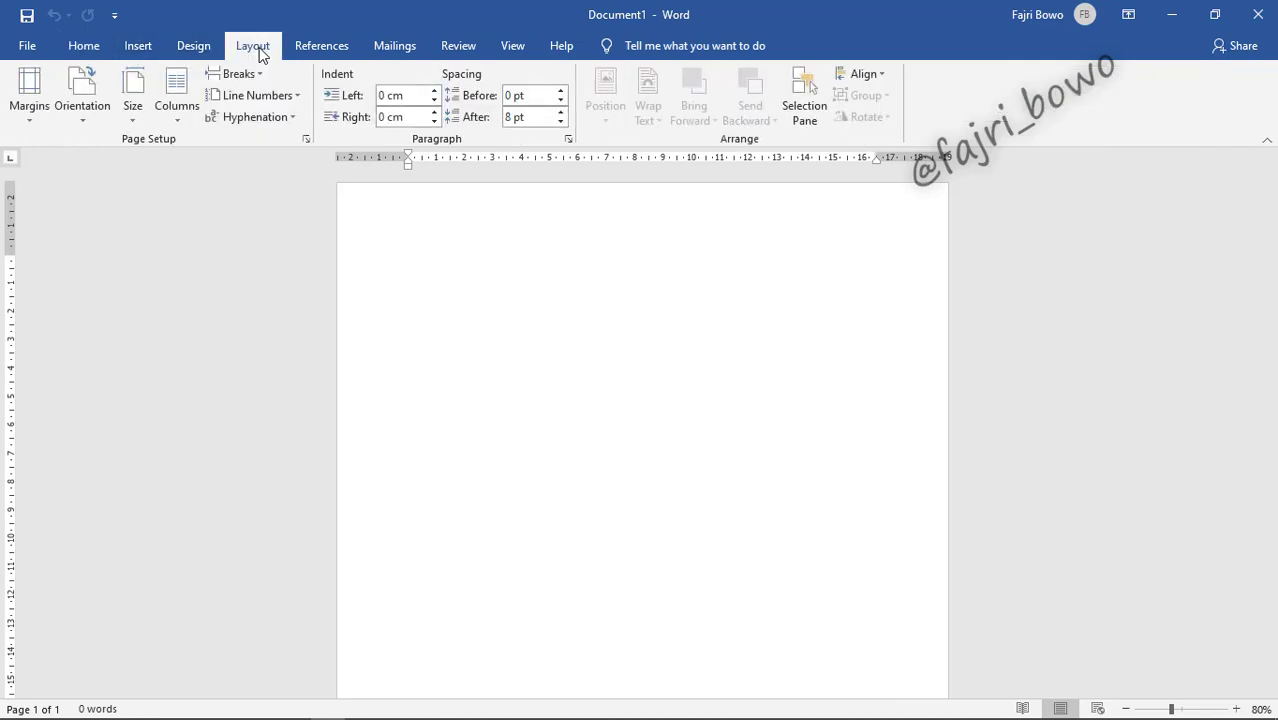
click(130, 92)
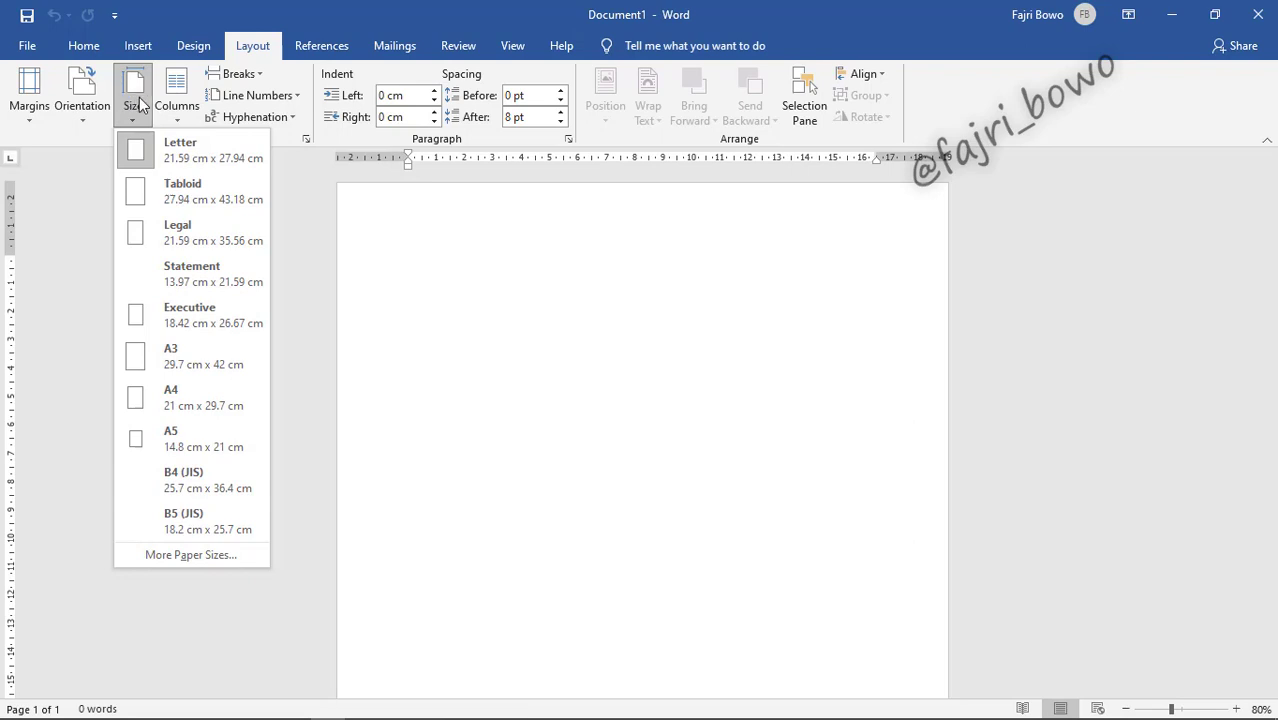
click(181, 399)
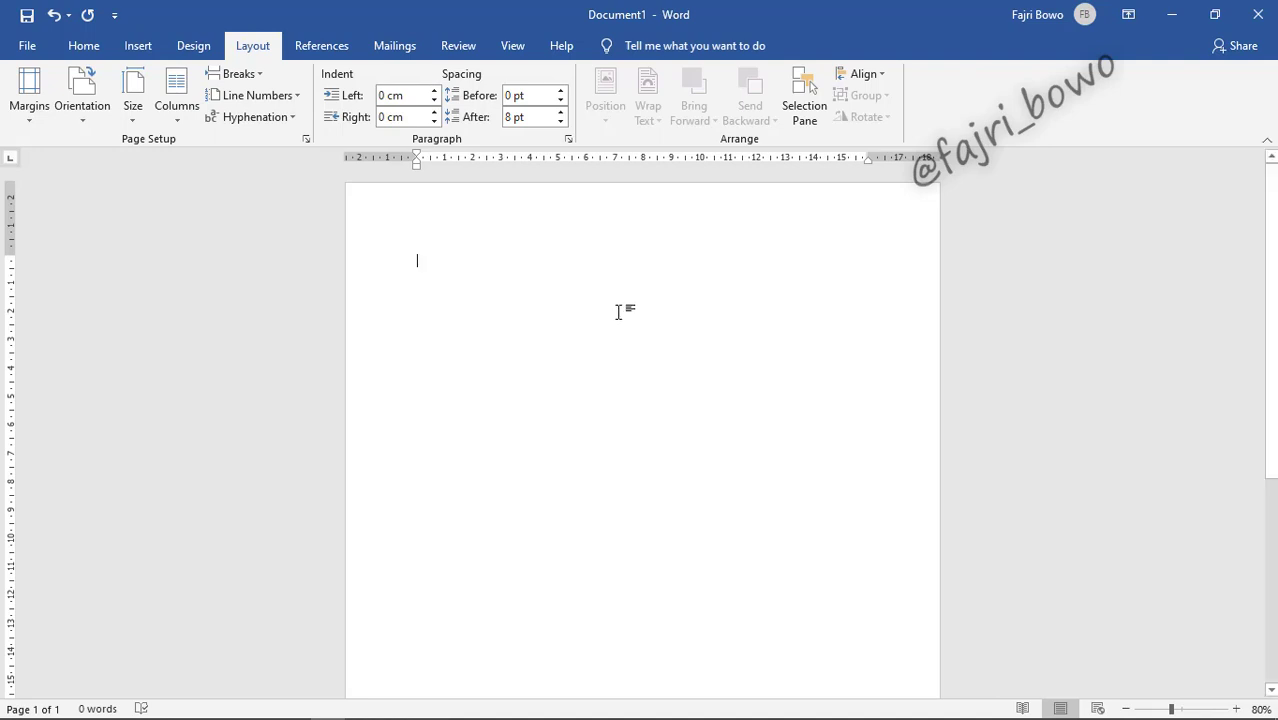
click(35, 117)
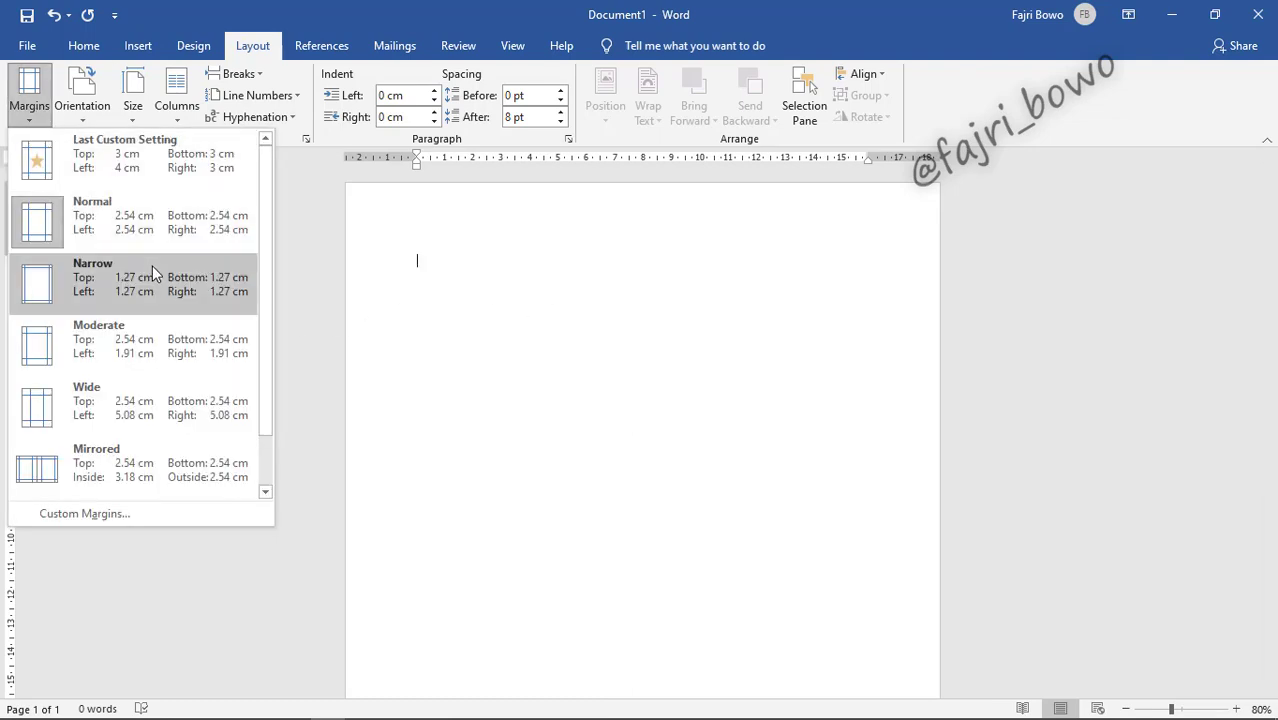
scroll(152, 268, down, 1)
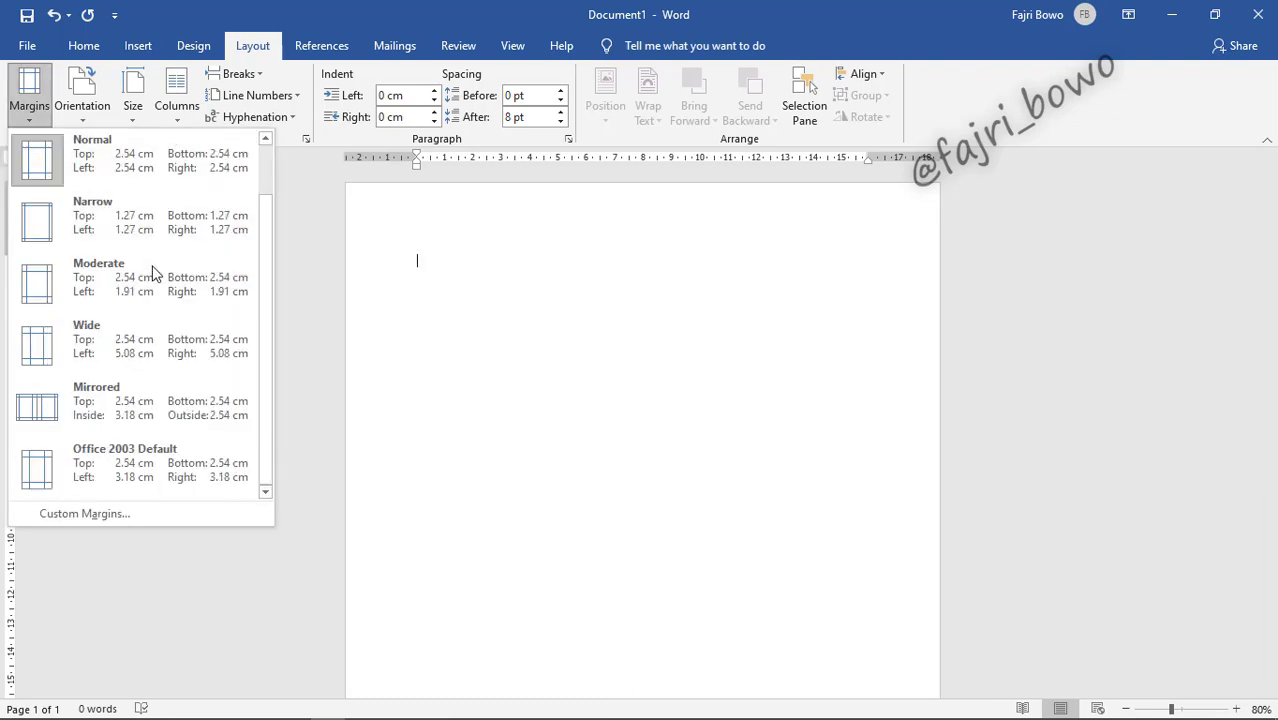
click(104, 515)
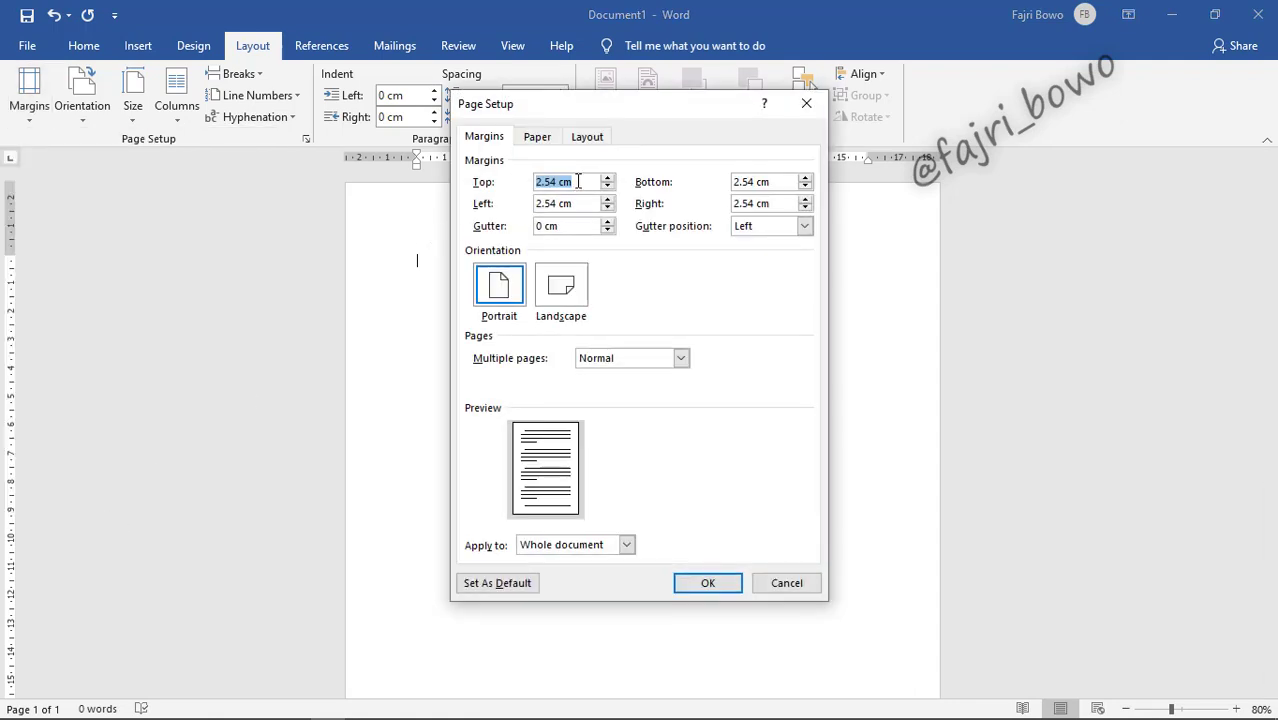
text(4)
key(Tab)
text(4)
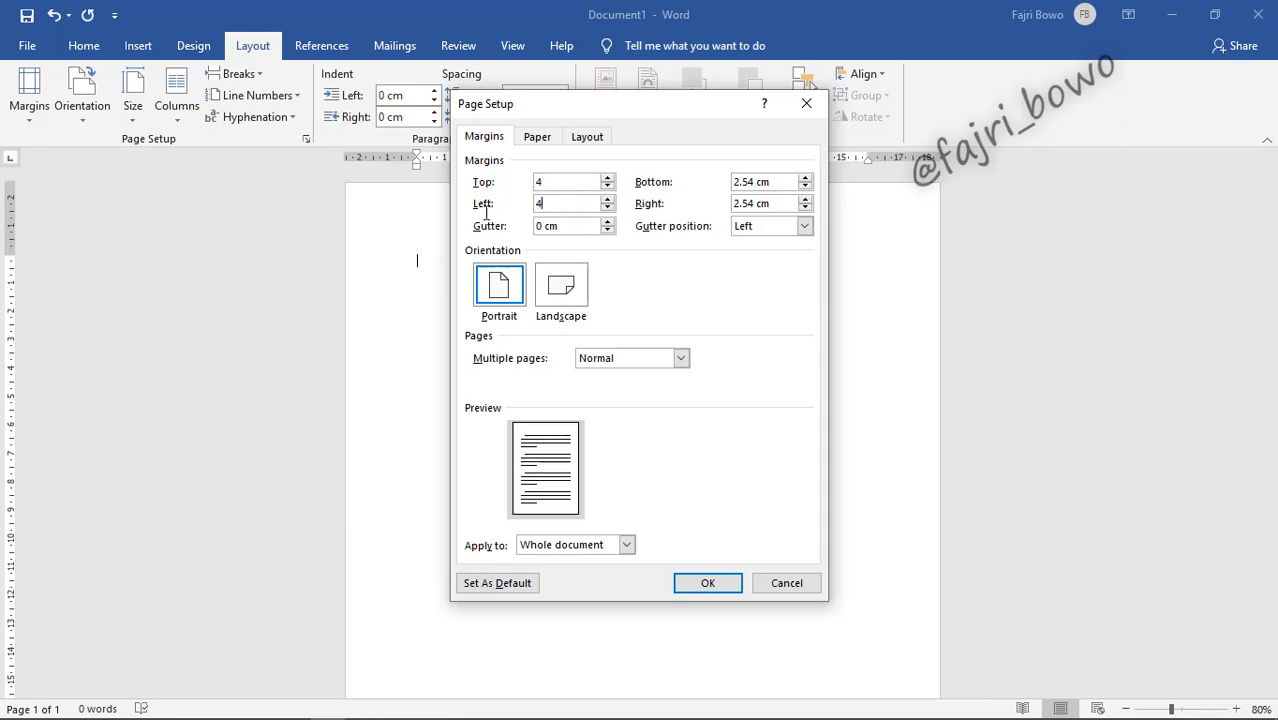
drag(770, 184, 704, 194)
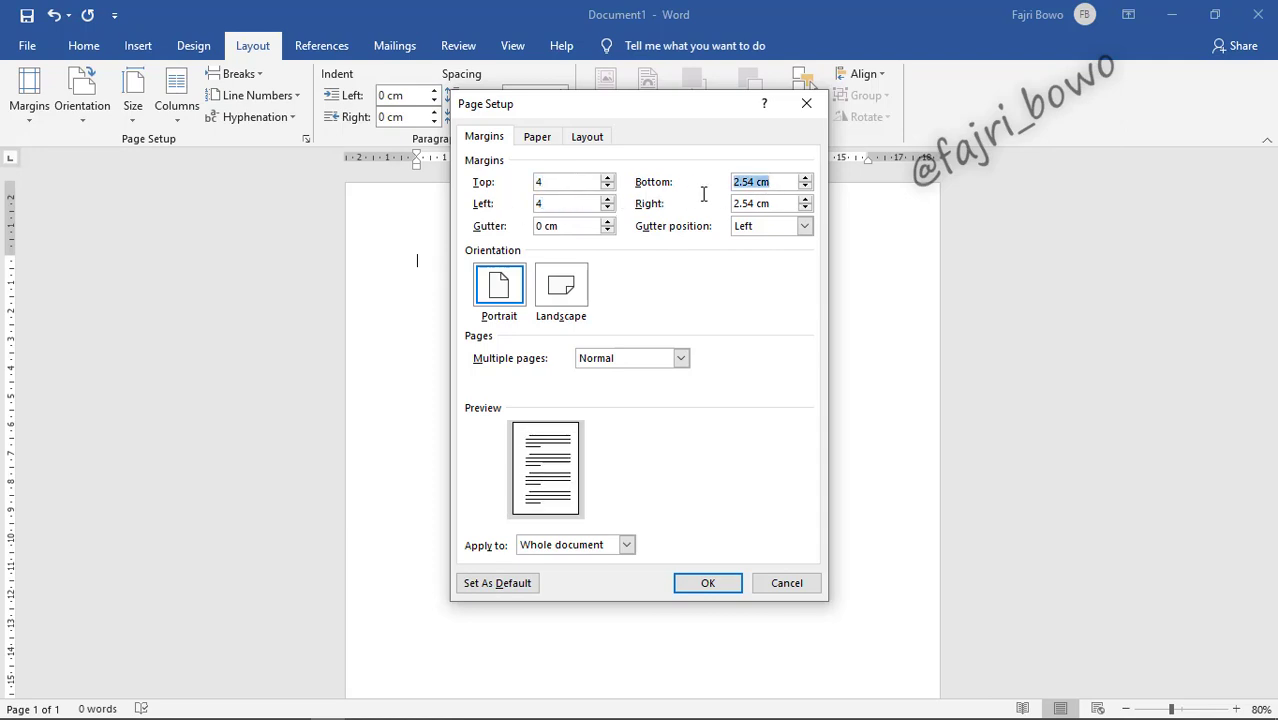
text(3)
drag(789, 208, 673, 207)
text(3)
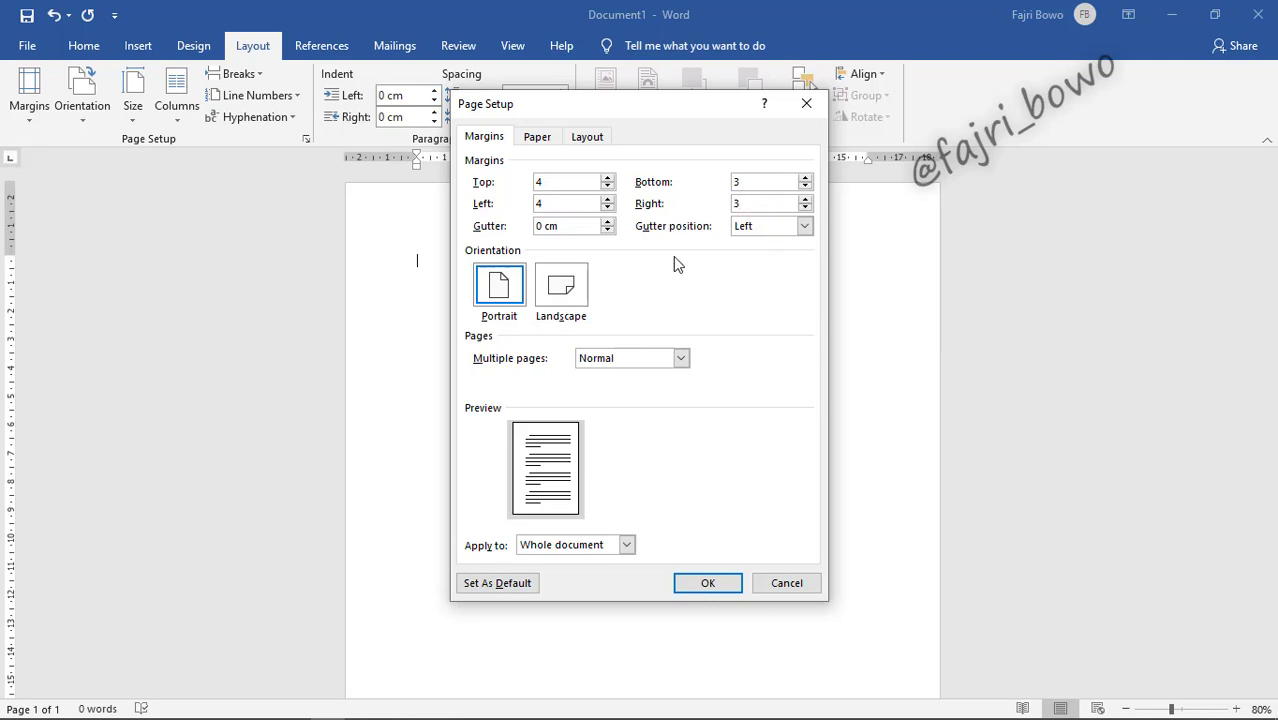
key(Return)
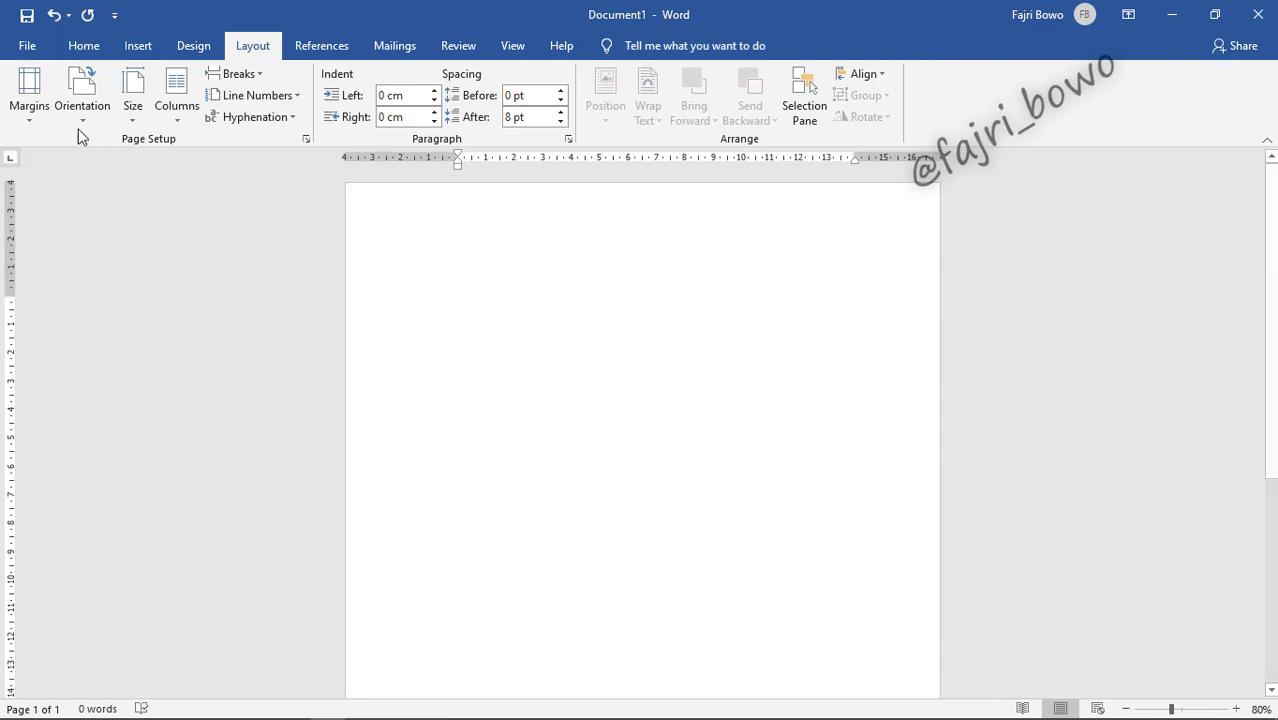
click(27, 48)
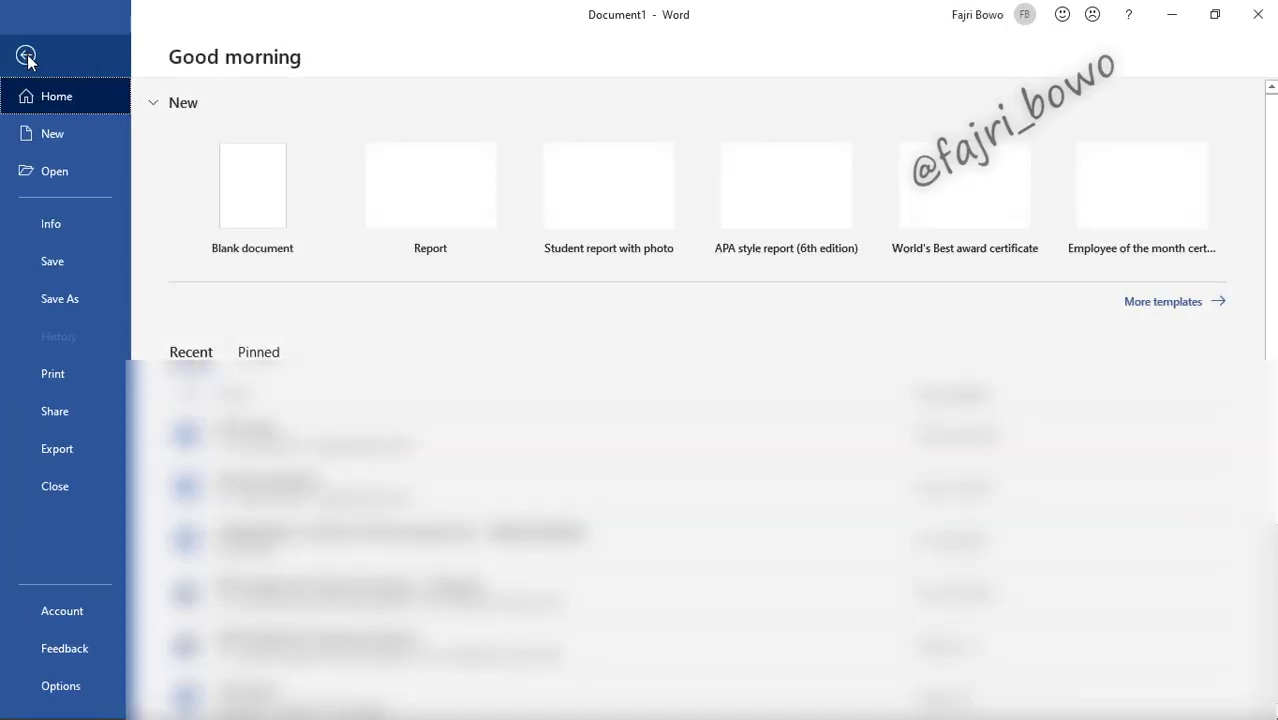
click(60, 685)
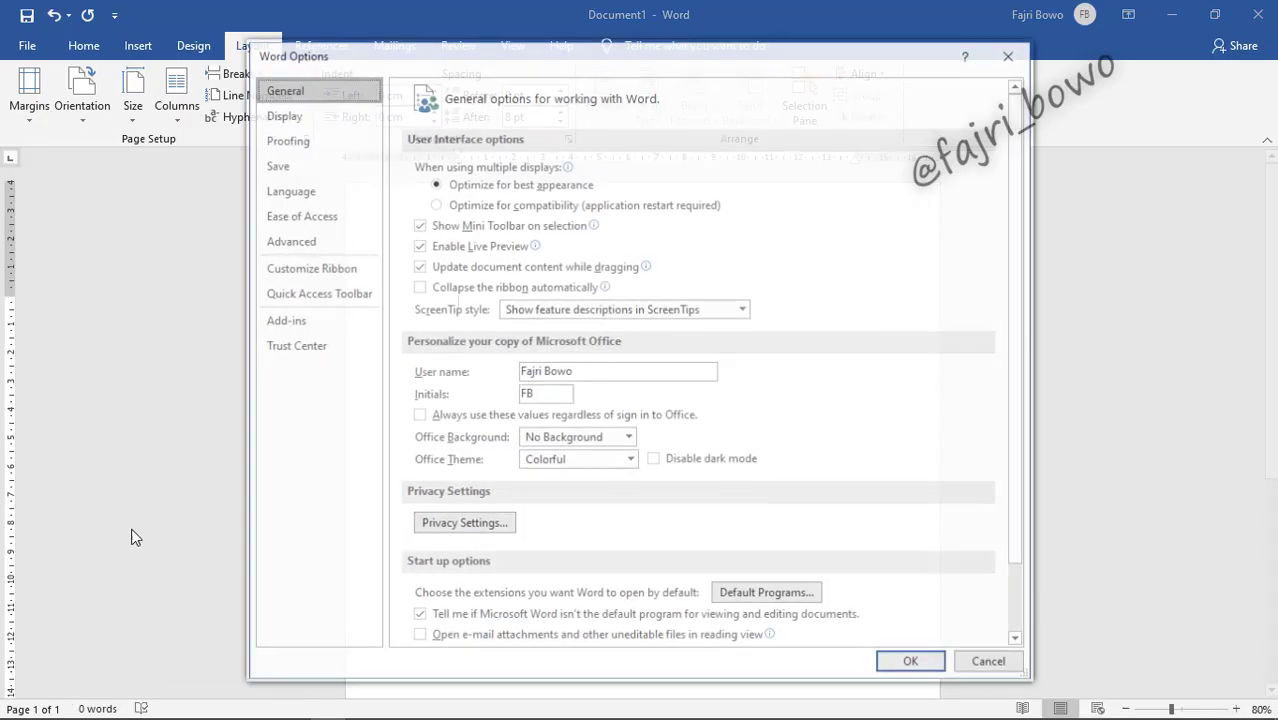
click(300, 242)
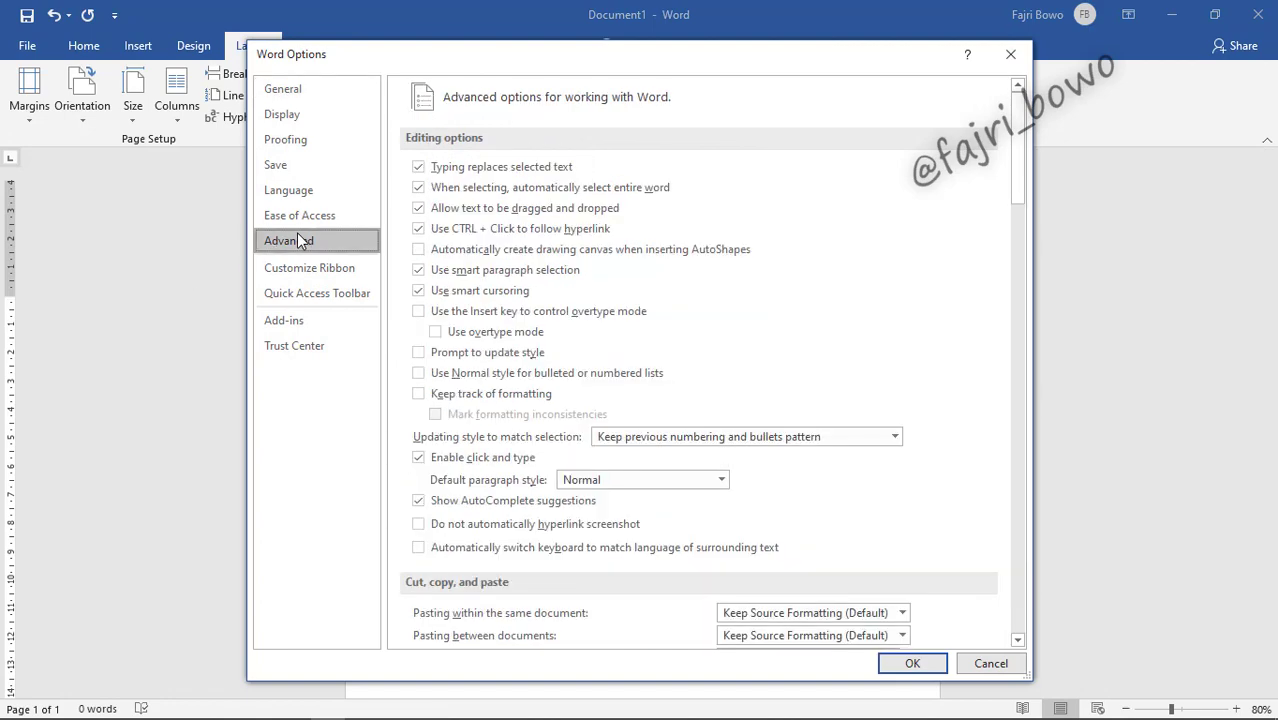
scroll(517, 352, down, 10)
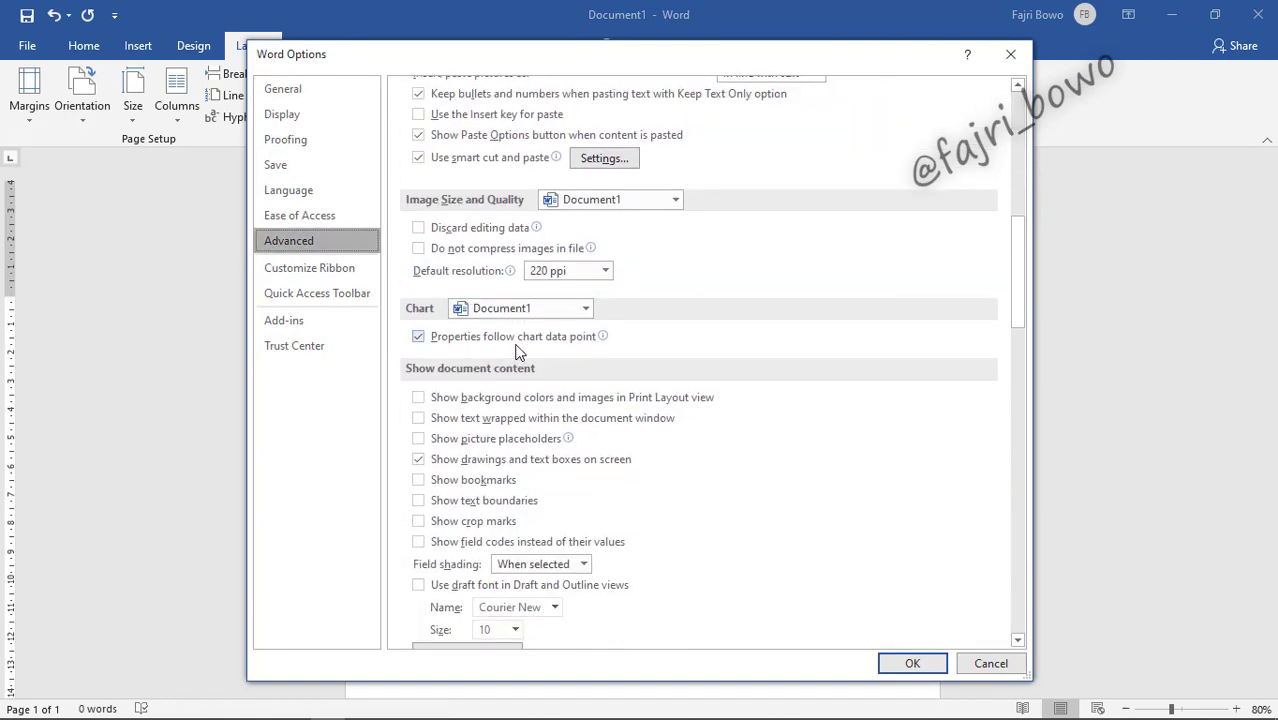
scroll(517, 352, down, 10)
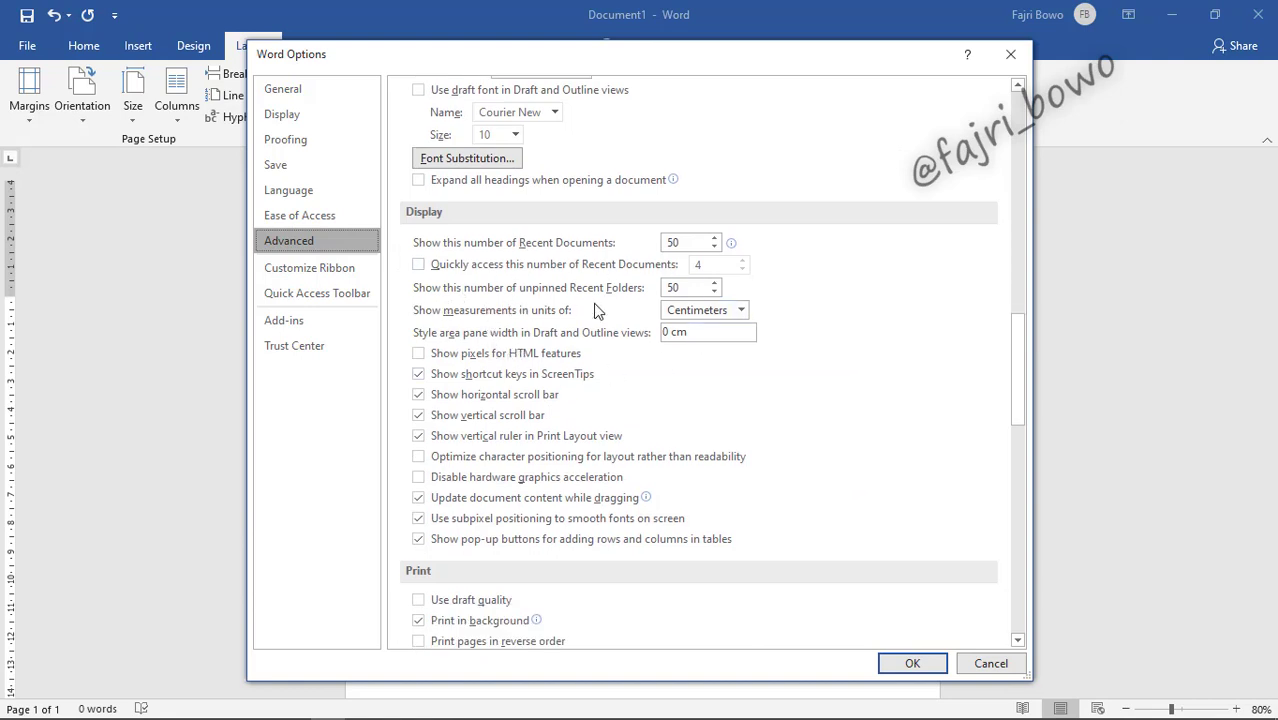
click(742, 311)
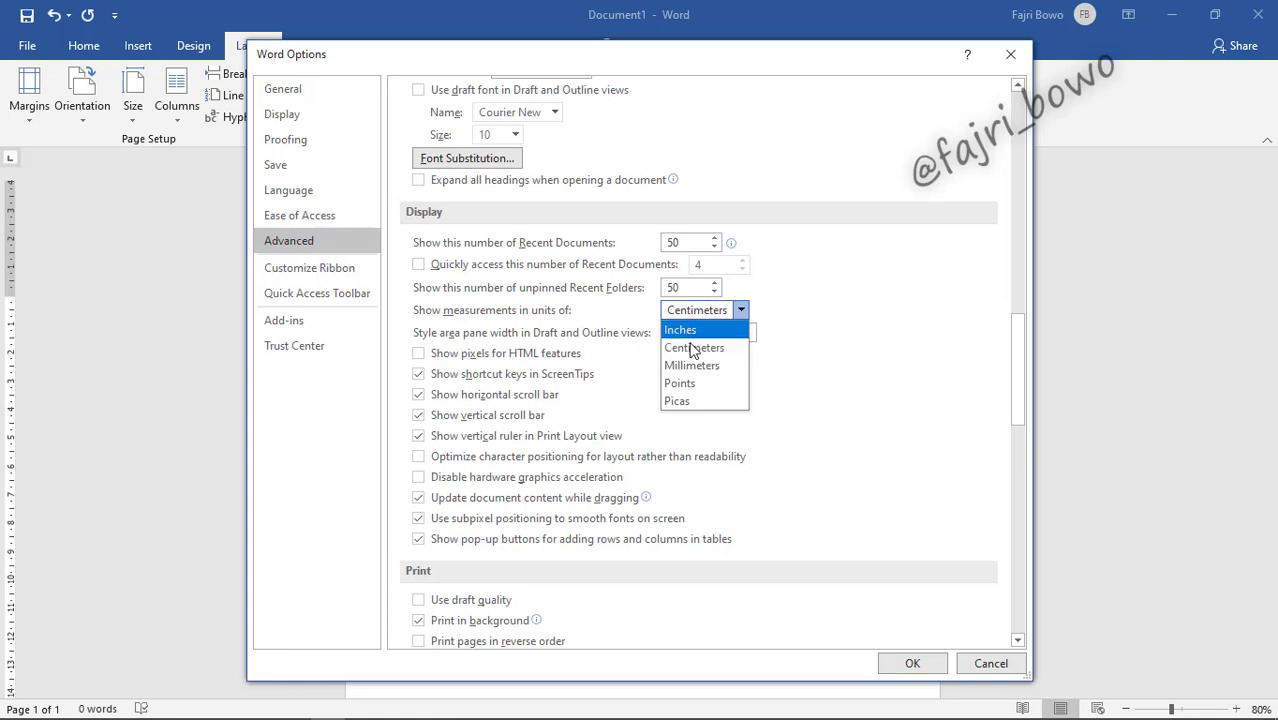
click(725, 349)
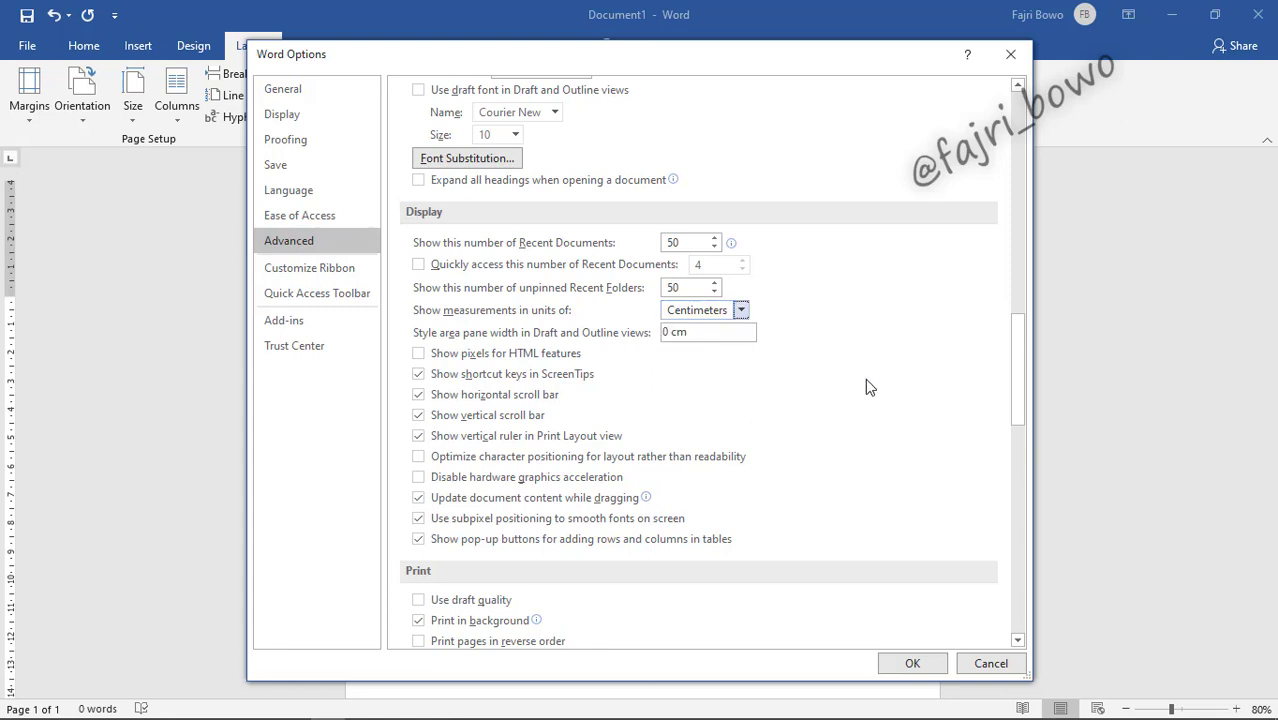
click(912, 664)
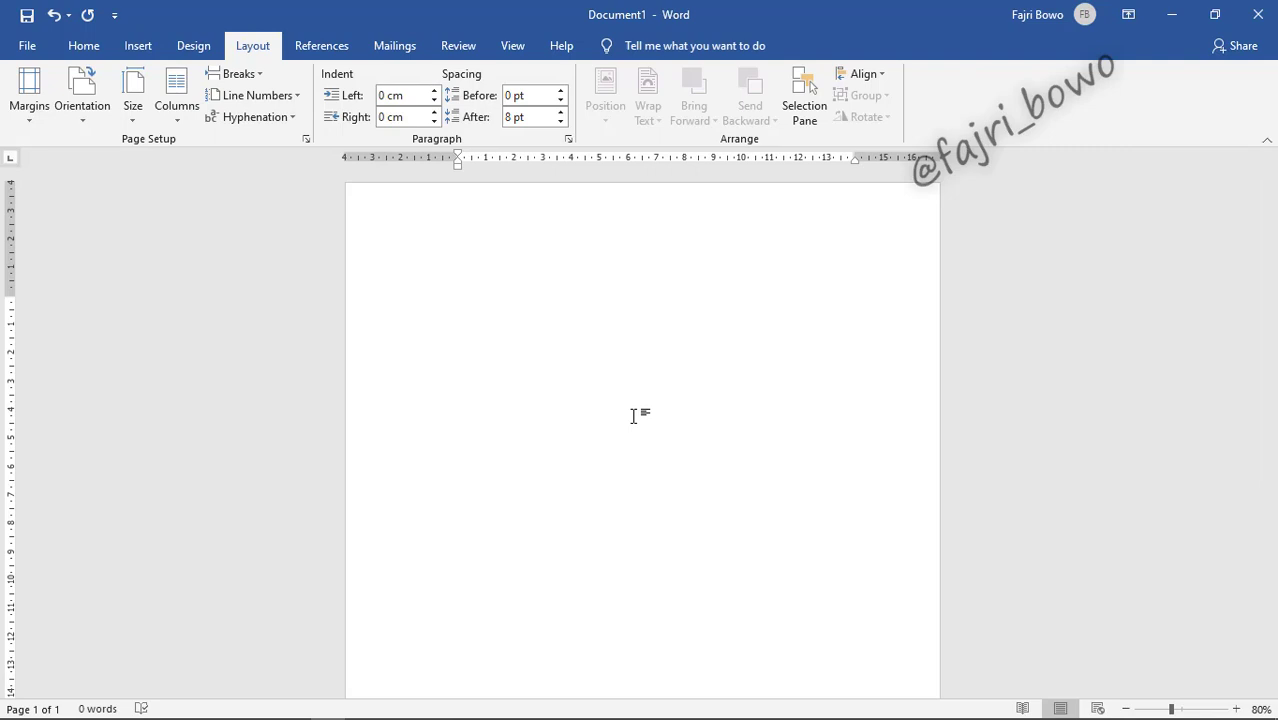
Step: Set the Home font to Times New Roman at size 12
click(85, 47)
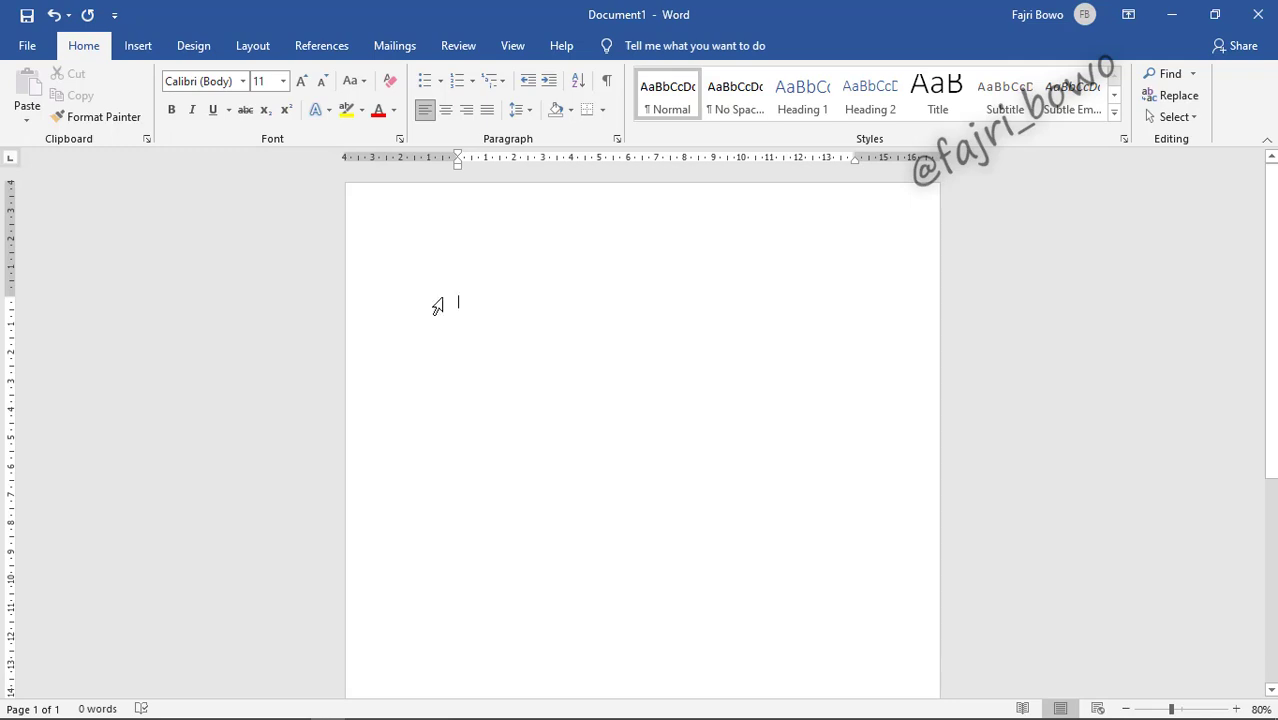
click(247, 86)
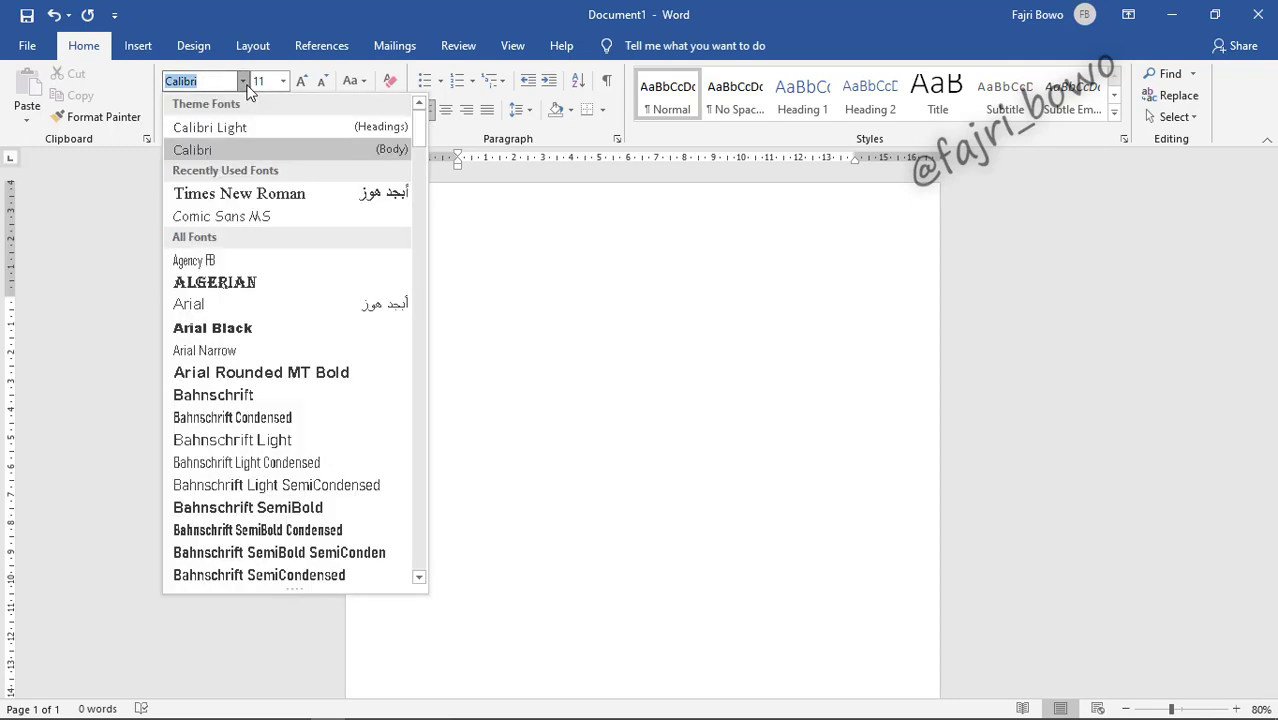
click(258, 193)
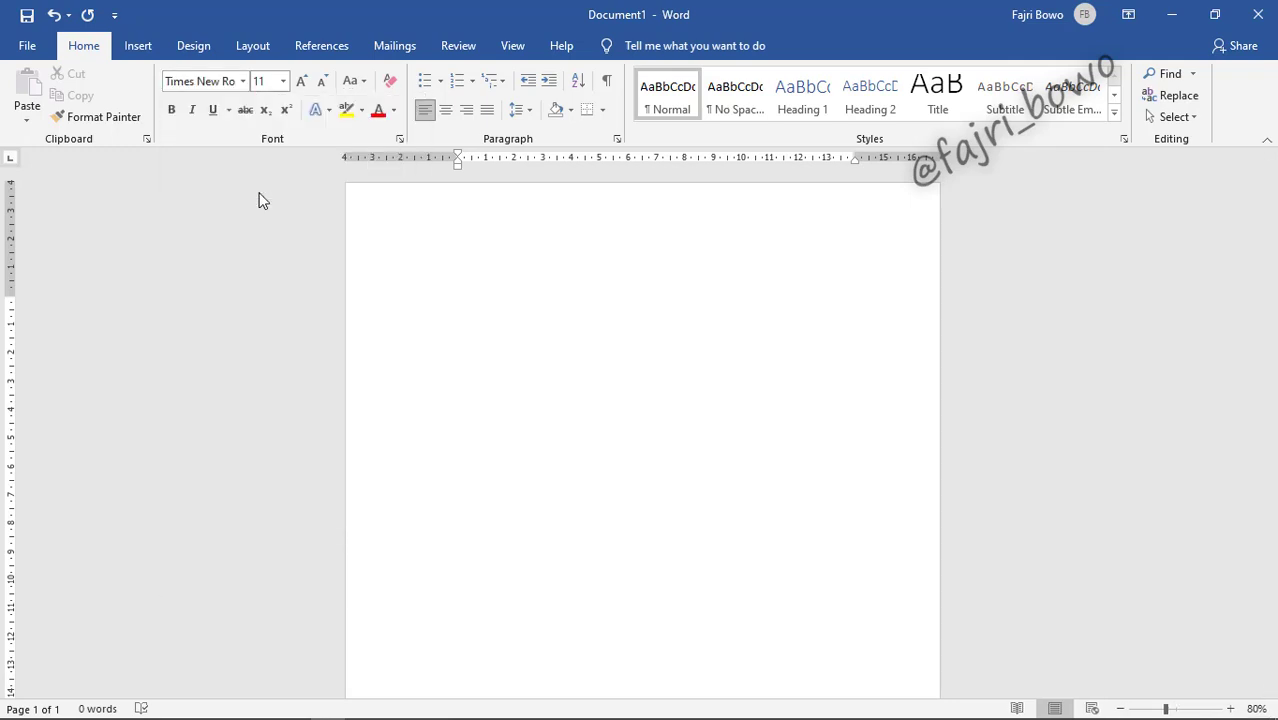
click(284, 81)
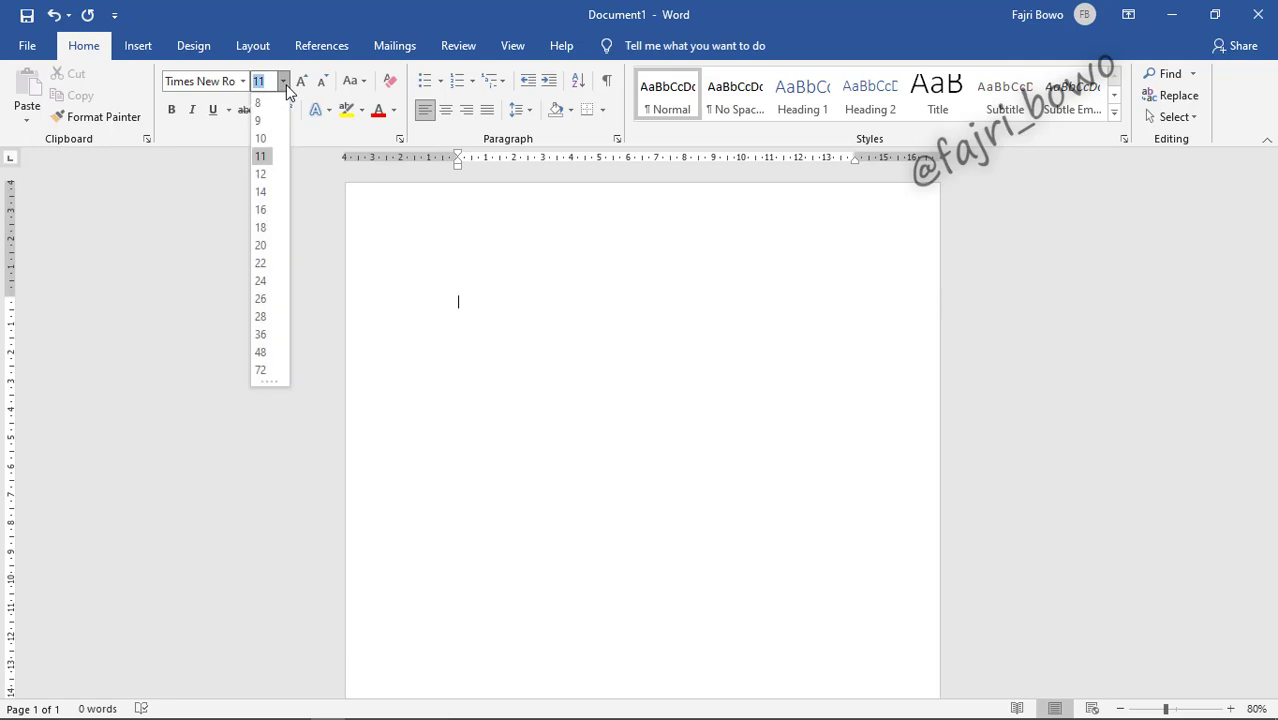
click(262, 175)
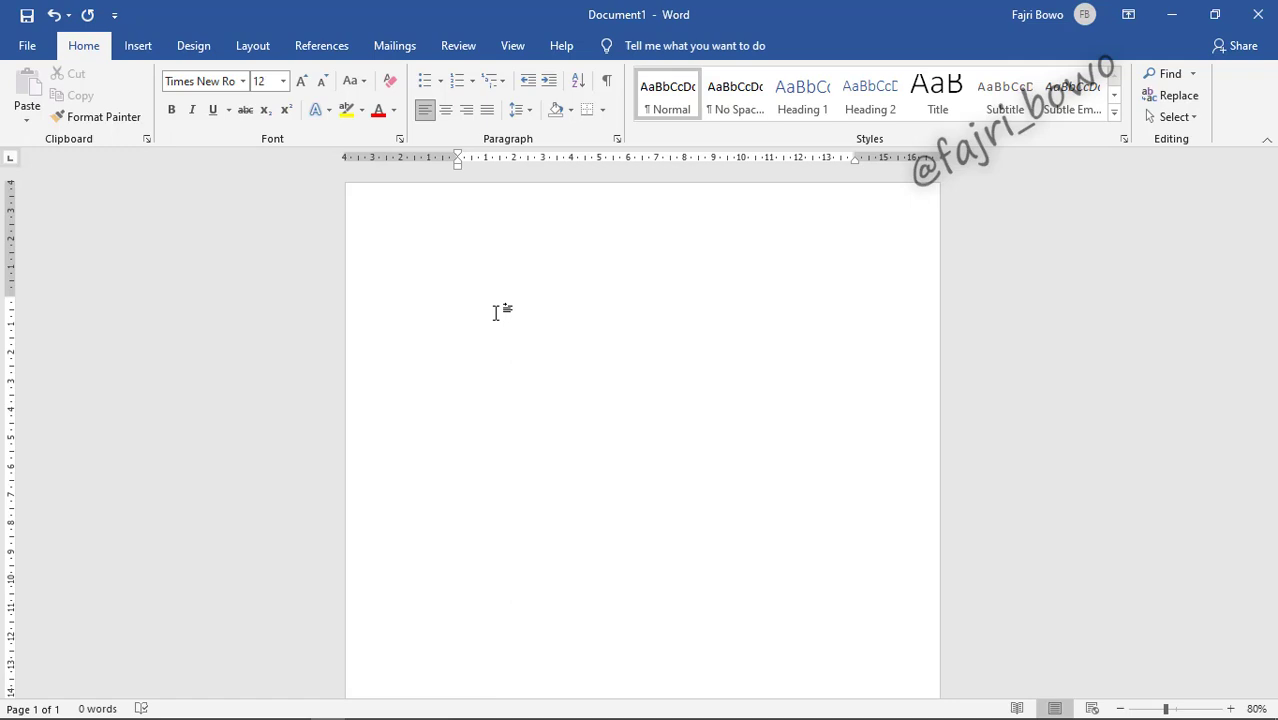
Step: Type the title 'KEMAMPUAN GURU PGRA KEBUN BUNGA DALAM MENCETAK HAFIDZ CILIK'
text(k)
key(BackSpace)
text(k)
key(BackSpace)
text(KEMAMPUAN GURU PGRA KEBUN)
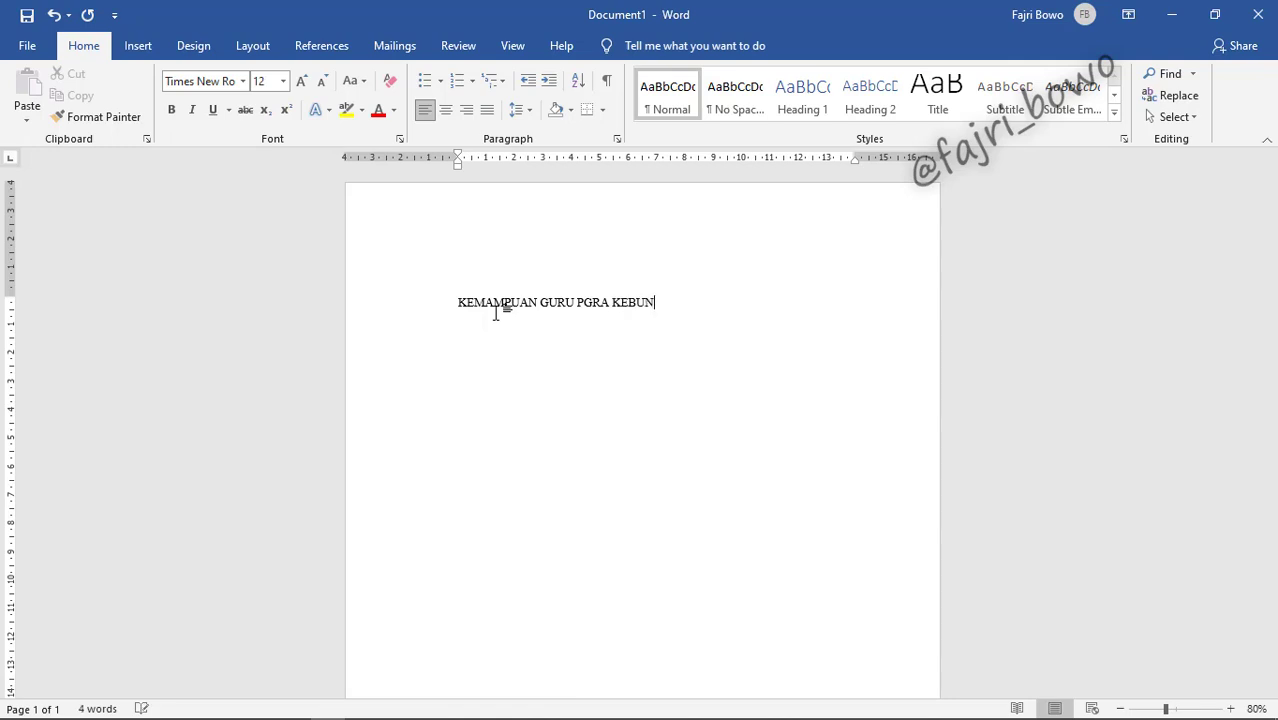
text( BUNGA DALAM MENCET)
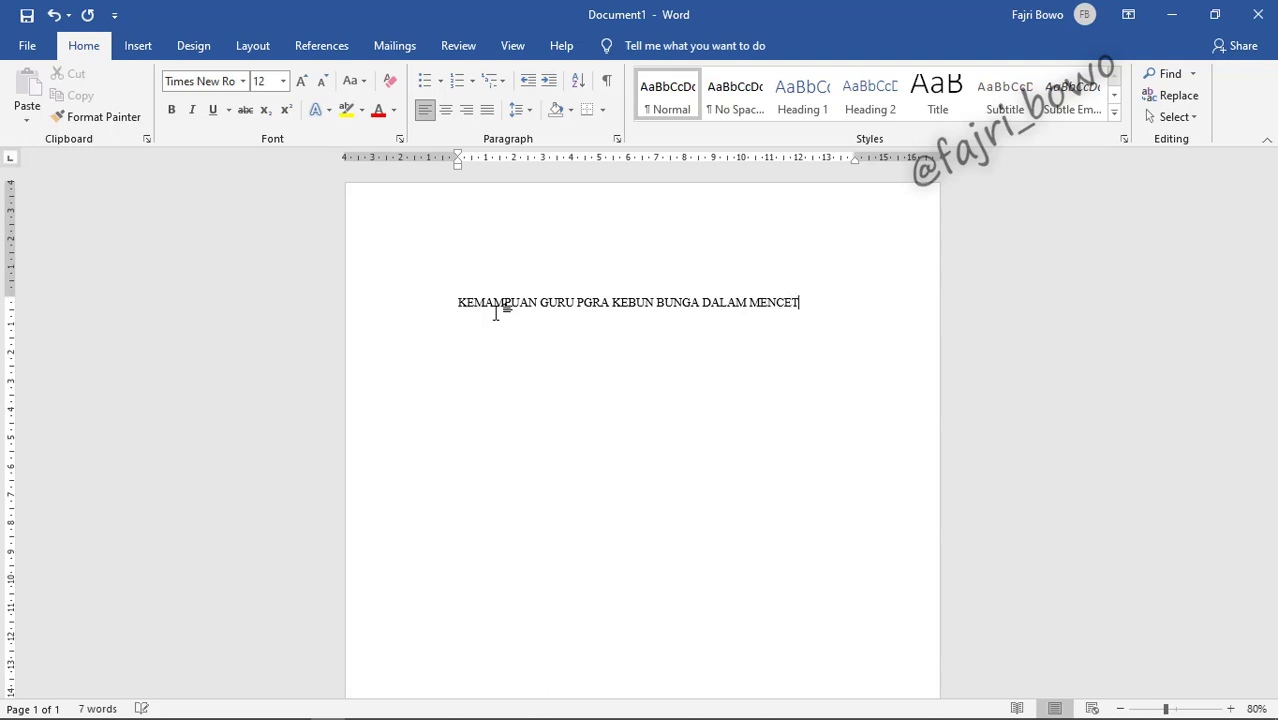
text(AK HAFIDZ CILIK)
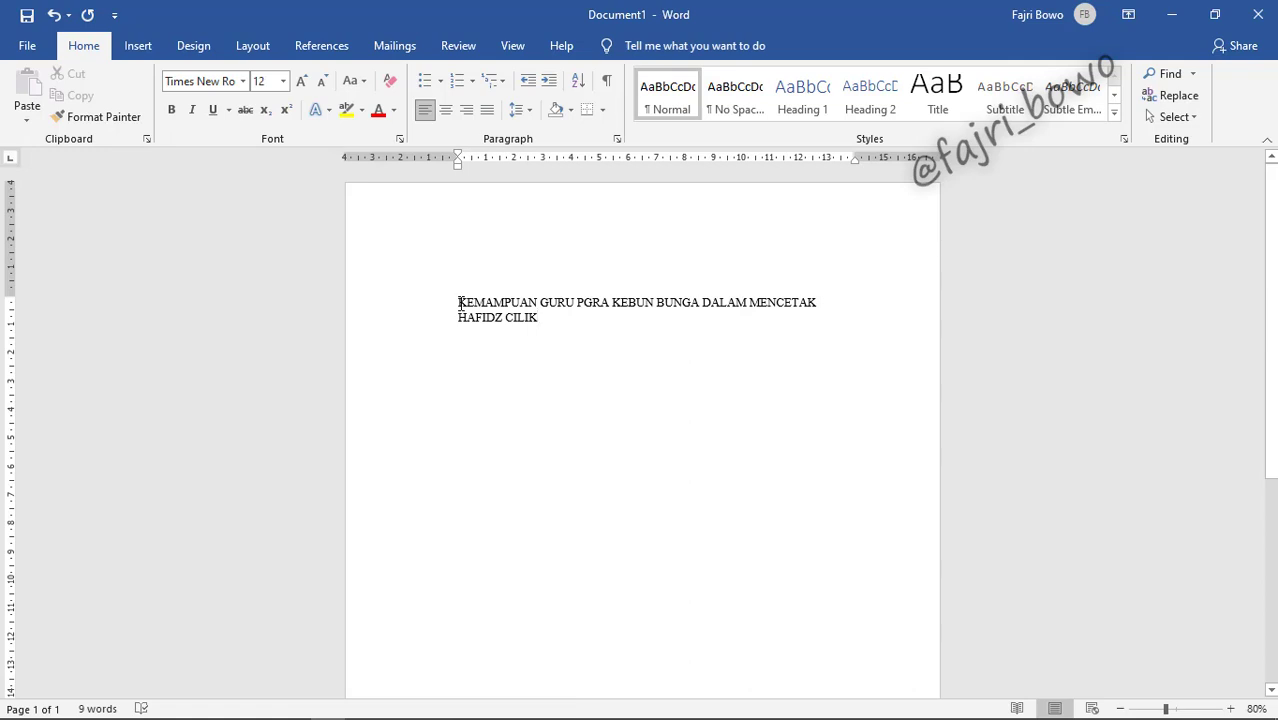
Step: Center and bold the title, then start a new line below it
drag(459, 302, 542, 317)
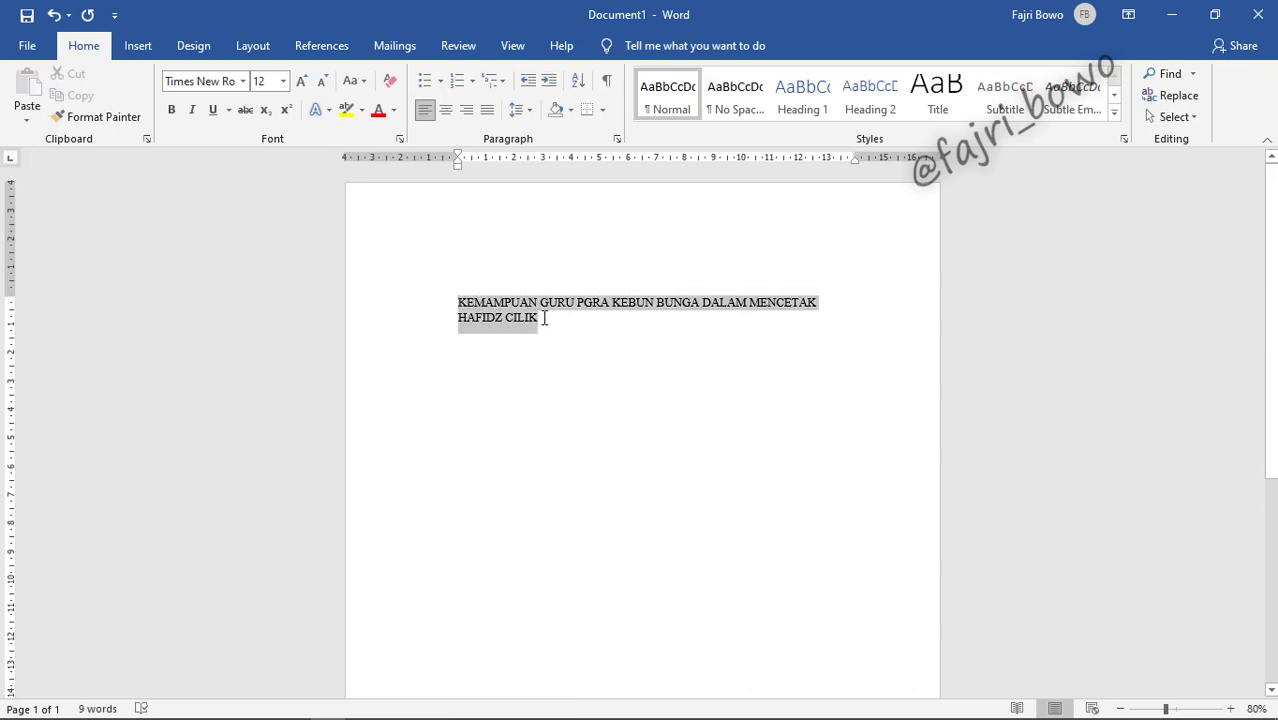
click(446, 109)
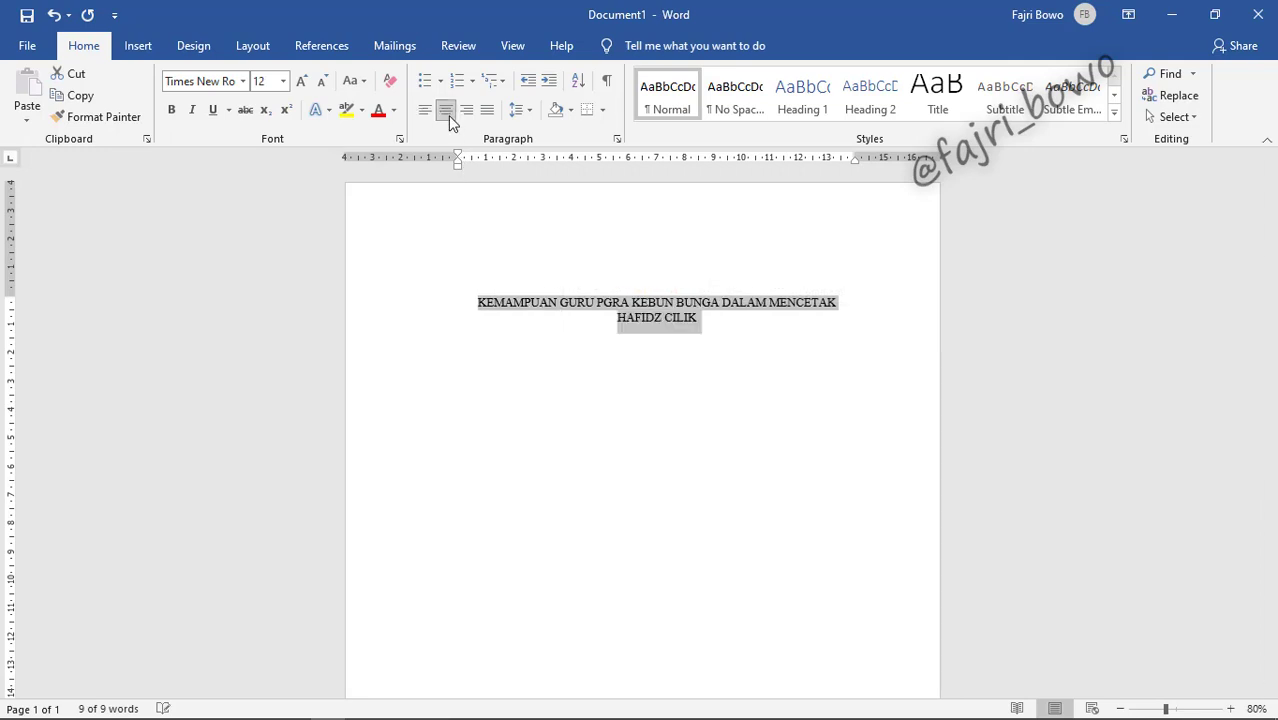
key(ctrl+z)
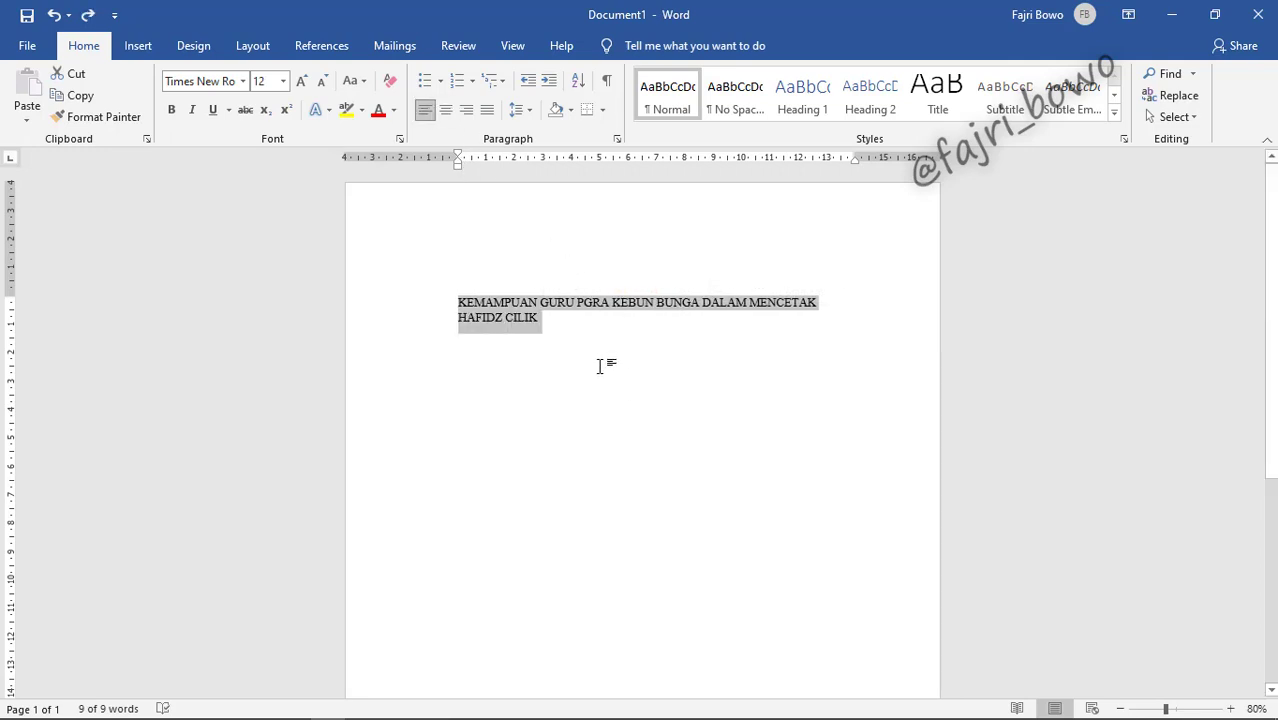
key(ctrl+y)
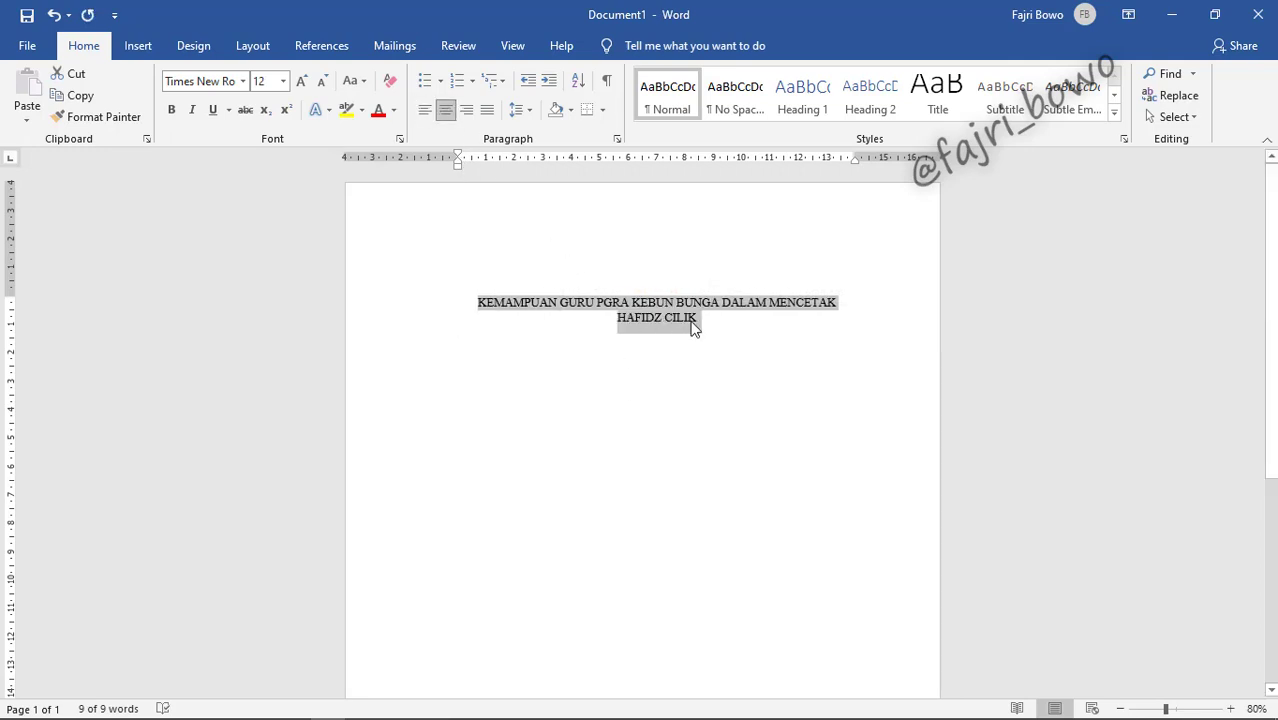
click(697, 320)
drag(697, 320, 497, 300)
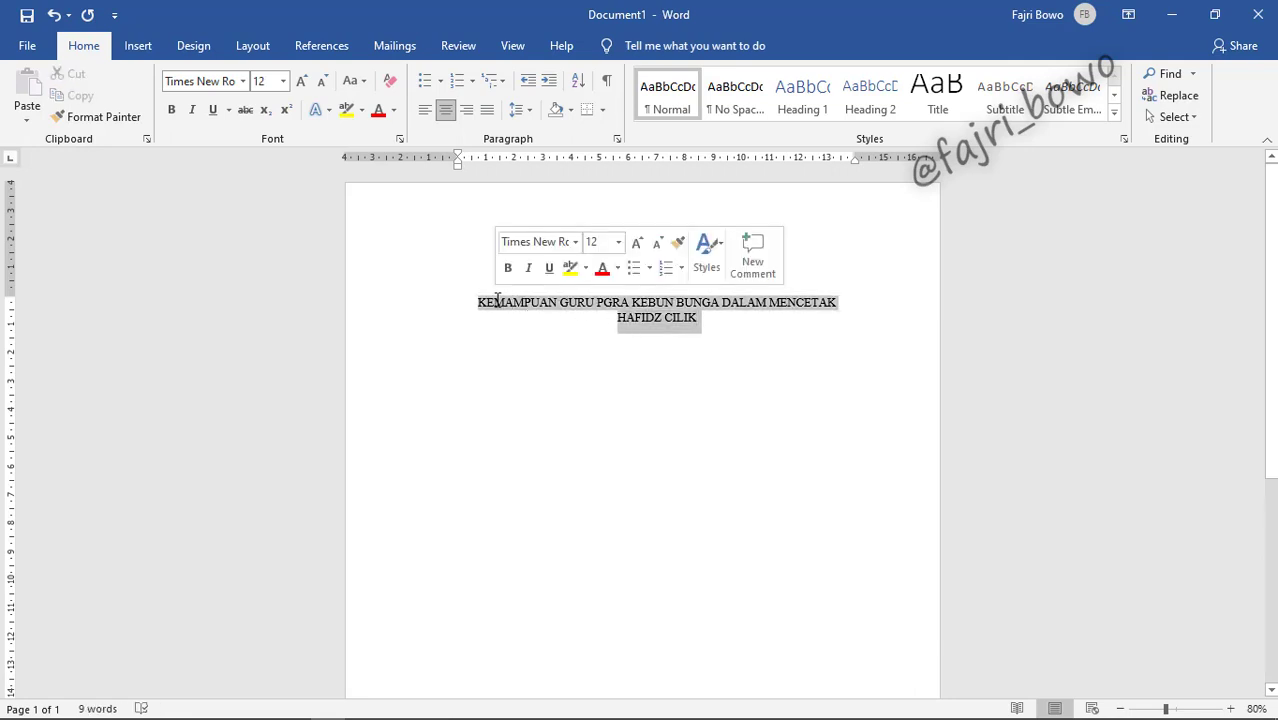
key(ctrl+b)
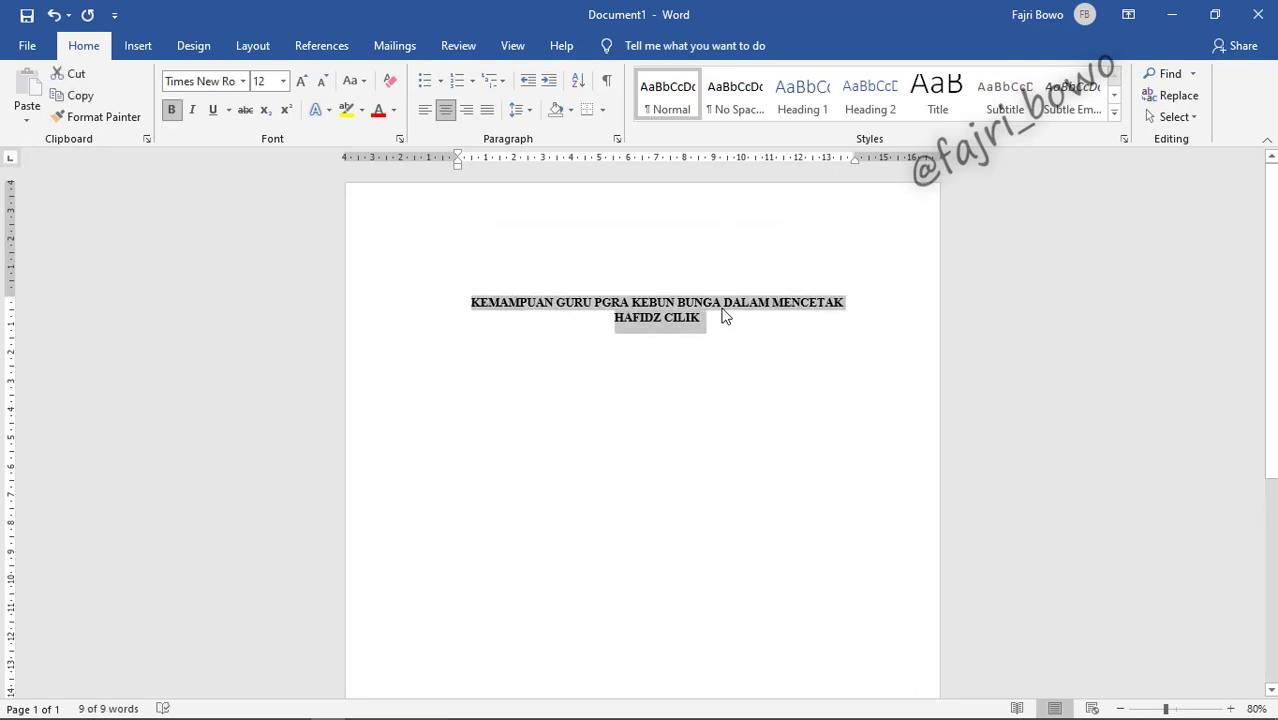
click(720, 314)
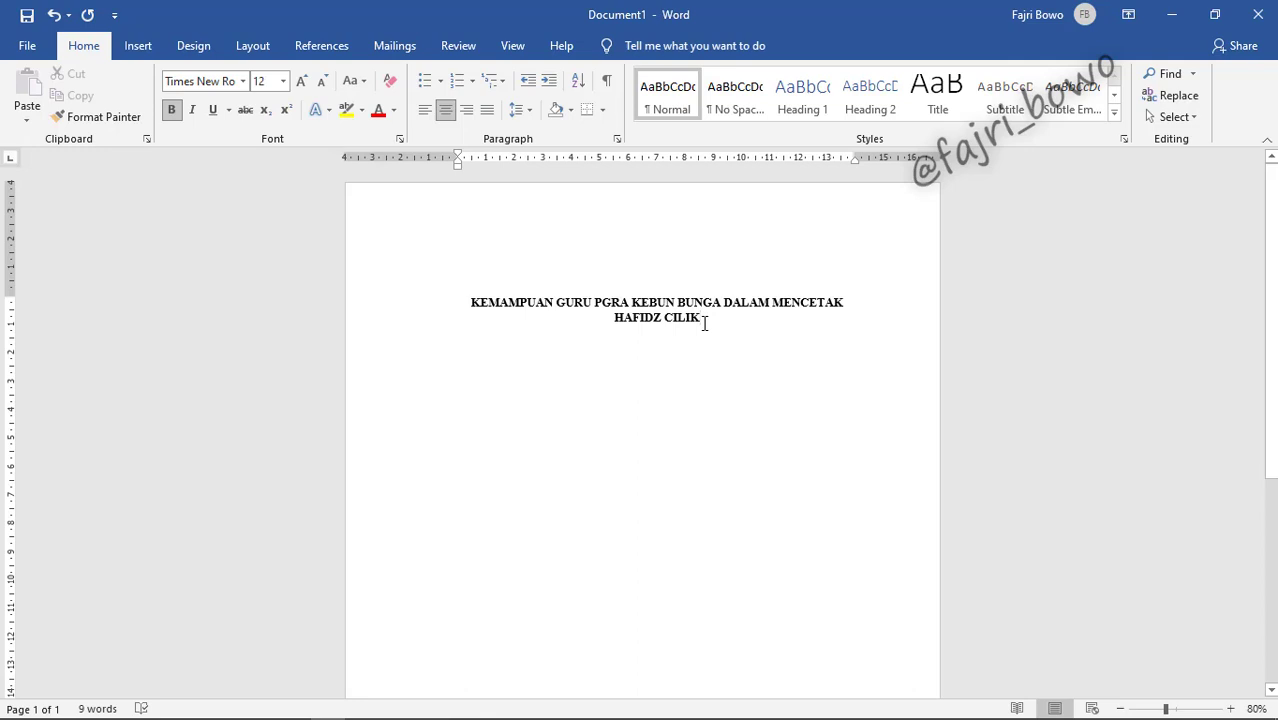
key(Return)
key(Return)
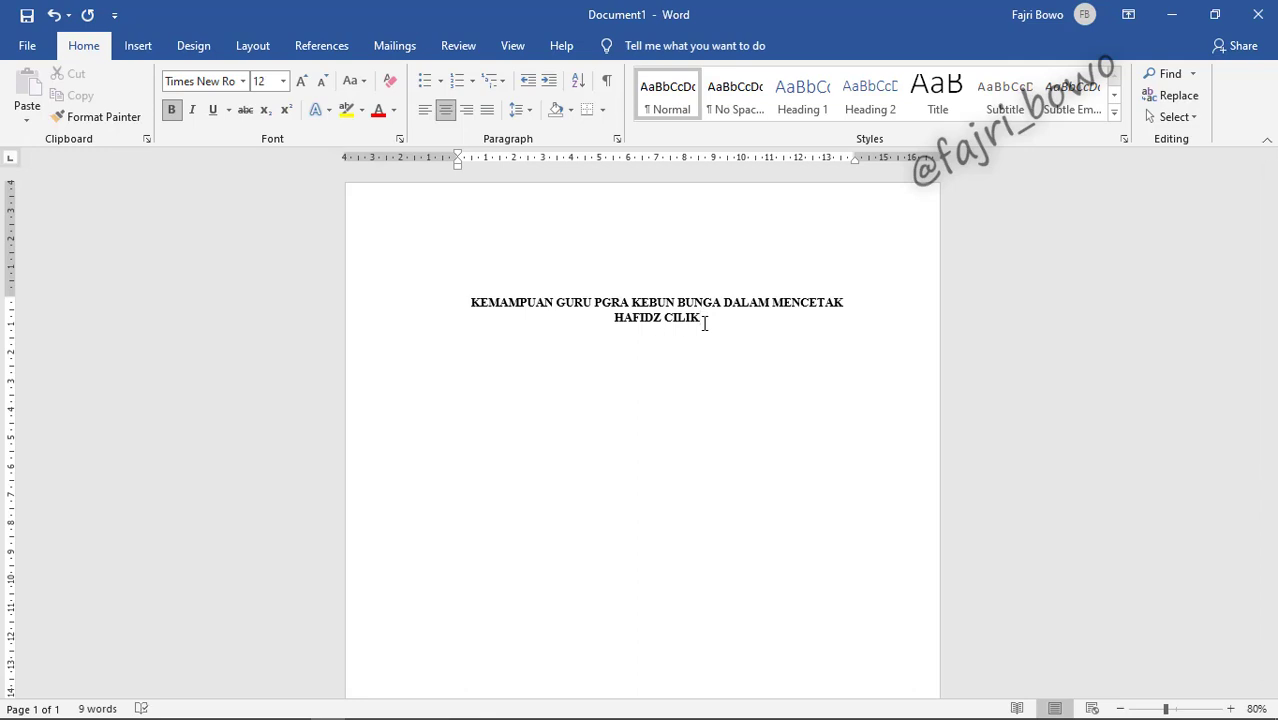
Step: Type 'OLEH' and the author's name on separate lines below the title
text(oLEH)
key(BackSpace)
key(BackSpace)
key(BackSpace)
key(BackSpace)
text(OLEH)
key(Return)
text(aHMAD)
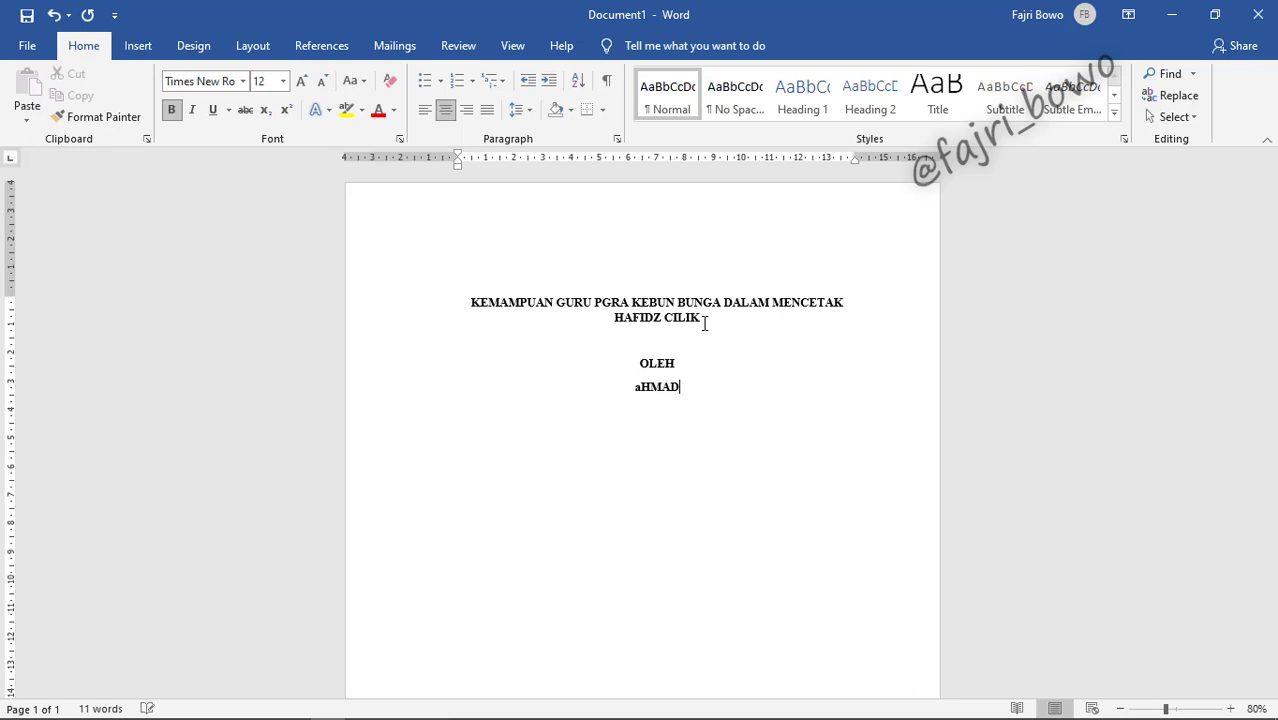
key(BackSpace)
key(BackSpace)
key(BackSpace)
key(BackSpace)
key(BackSpace)
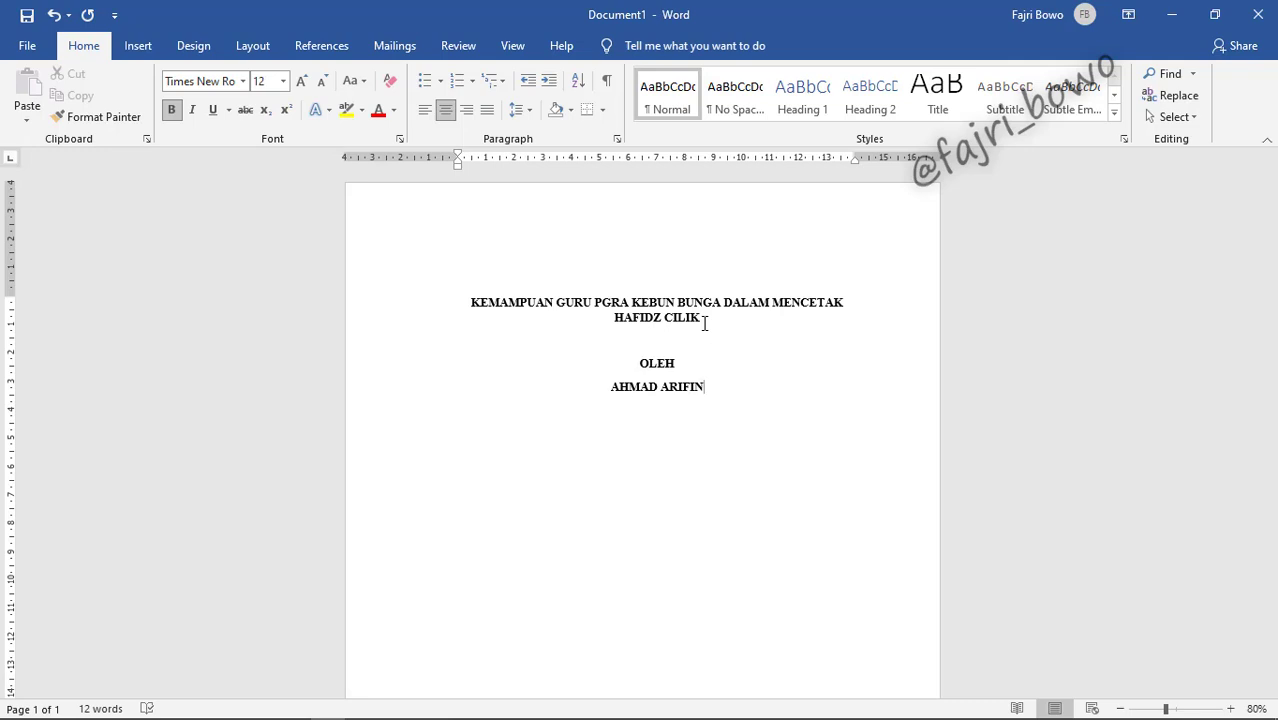
key(Return)
key(Return)
Step: Type UIN ANTASARI BANJARMASIN, FAKULTAS TARBIYAH DAN KEGURUAN, PENDIDIKAN AGAMA ISLAM and 2021 on separate lines
text(UIN ANTASARI)
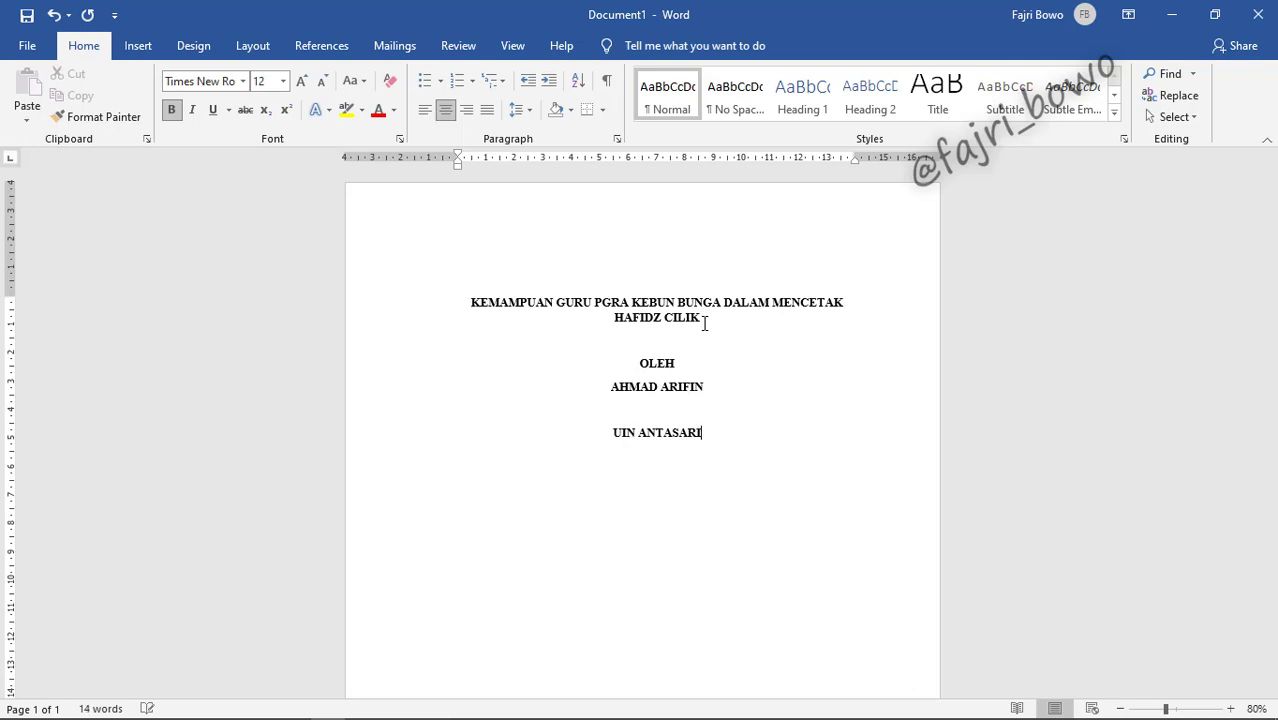
text( BANJARMASIN)
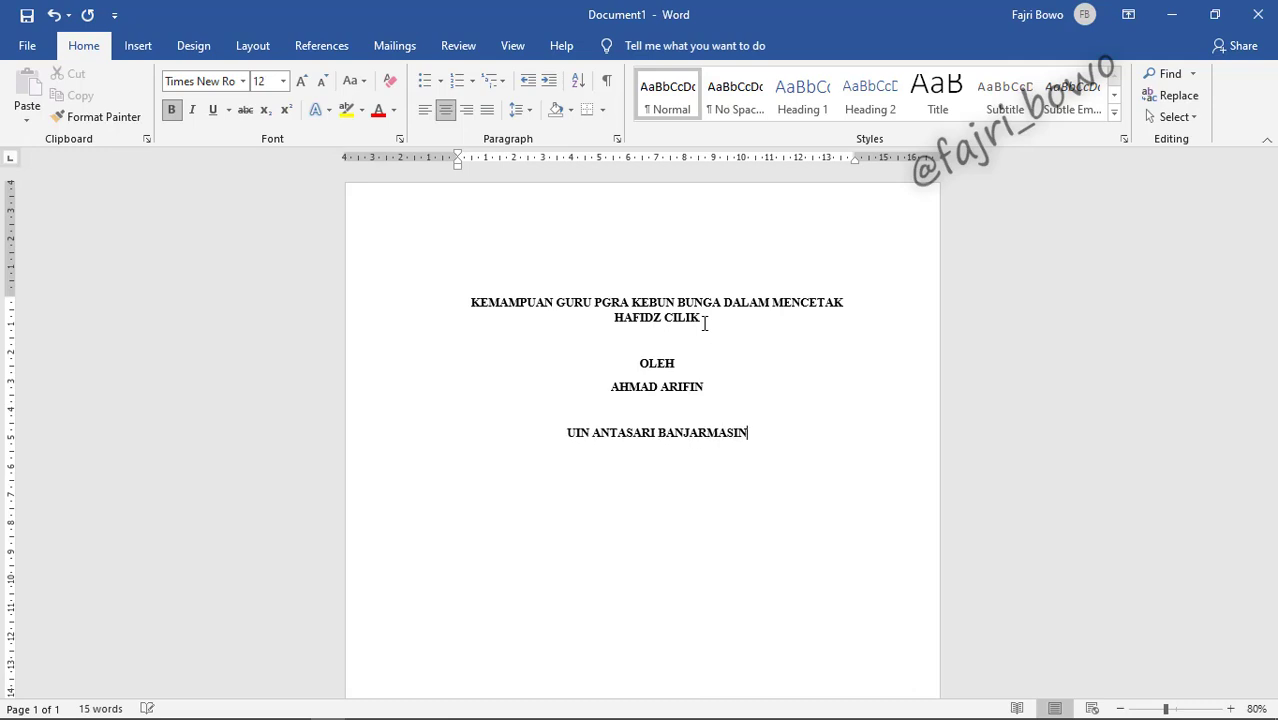
key(Return)
text(FAKULTAS TARB)
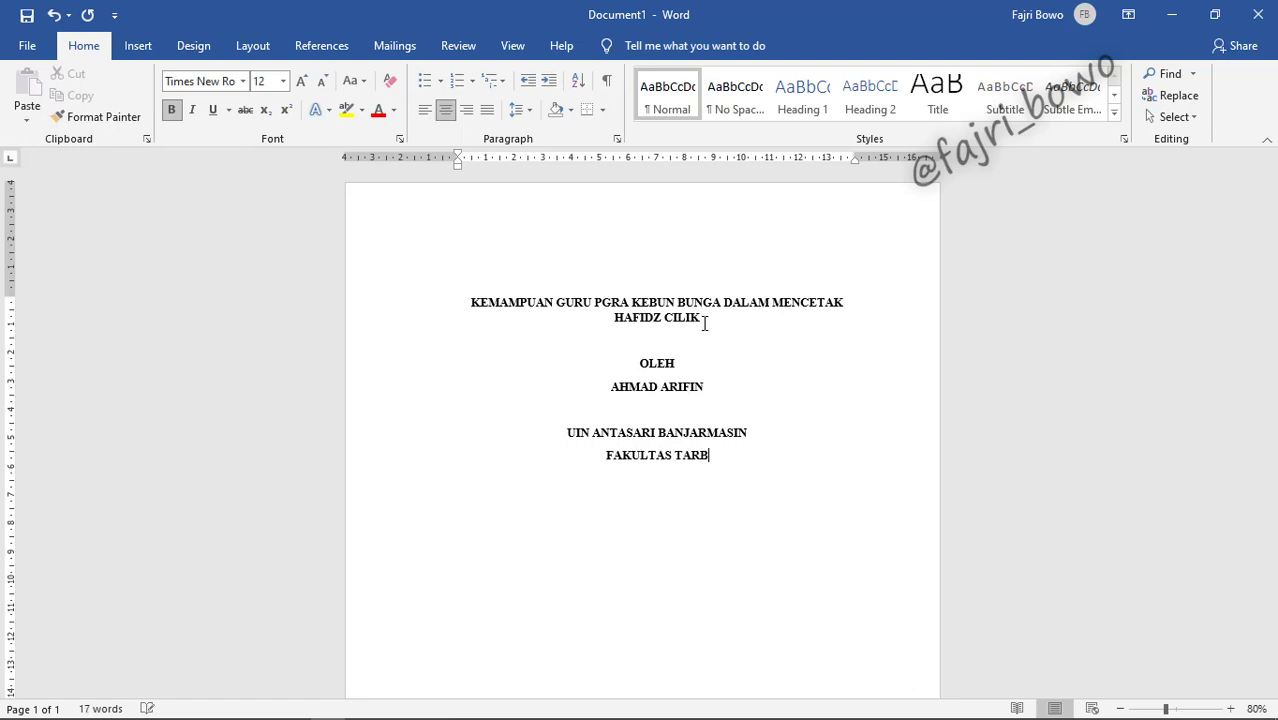
text(IYAH DAN KEGURUAN)
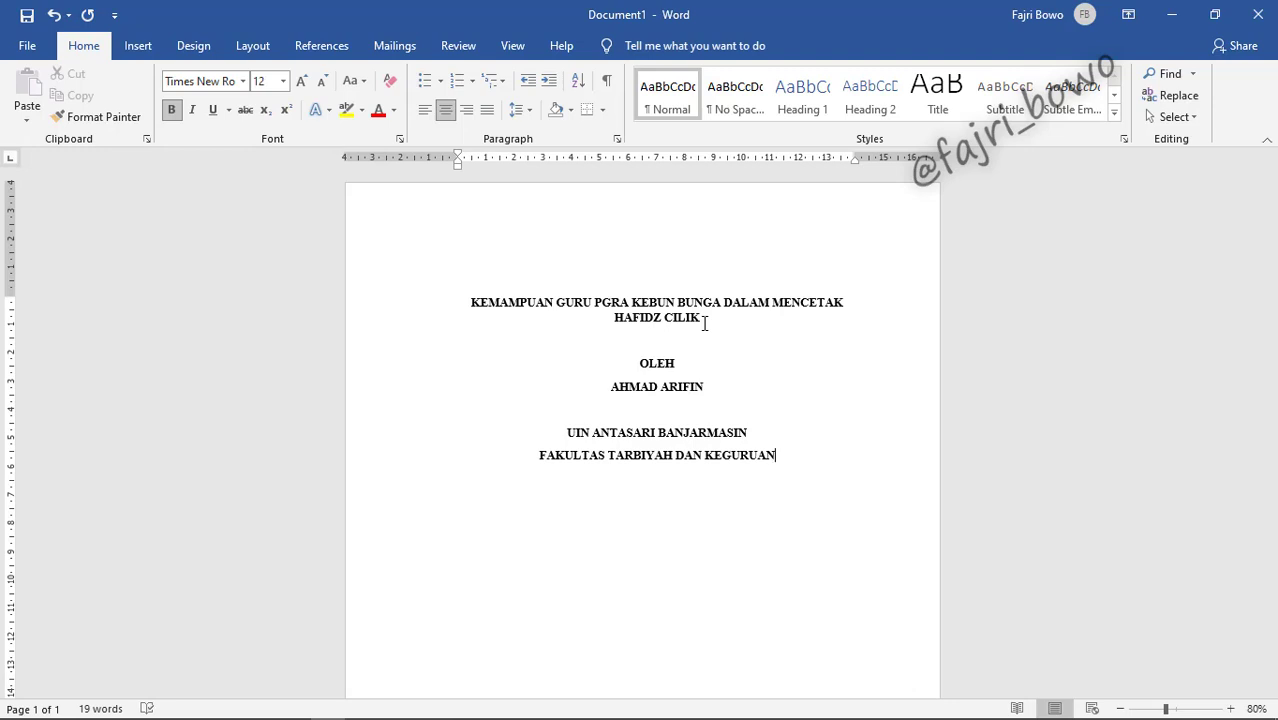
key(Return)
text(PENDIDIKAN)
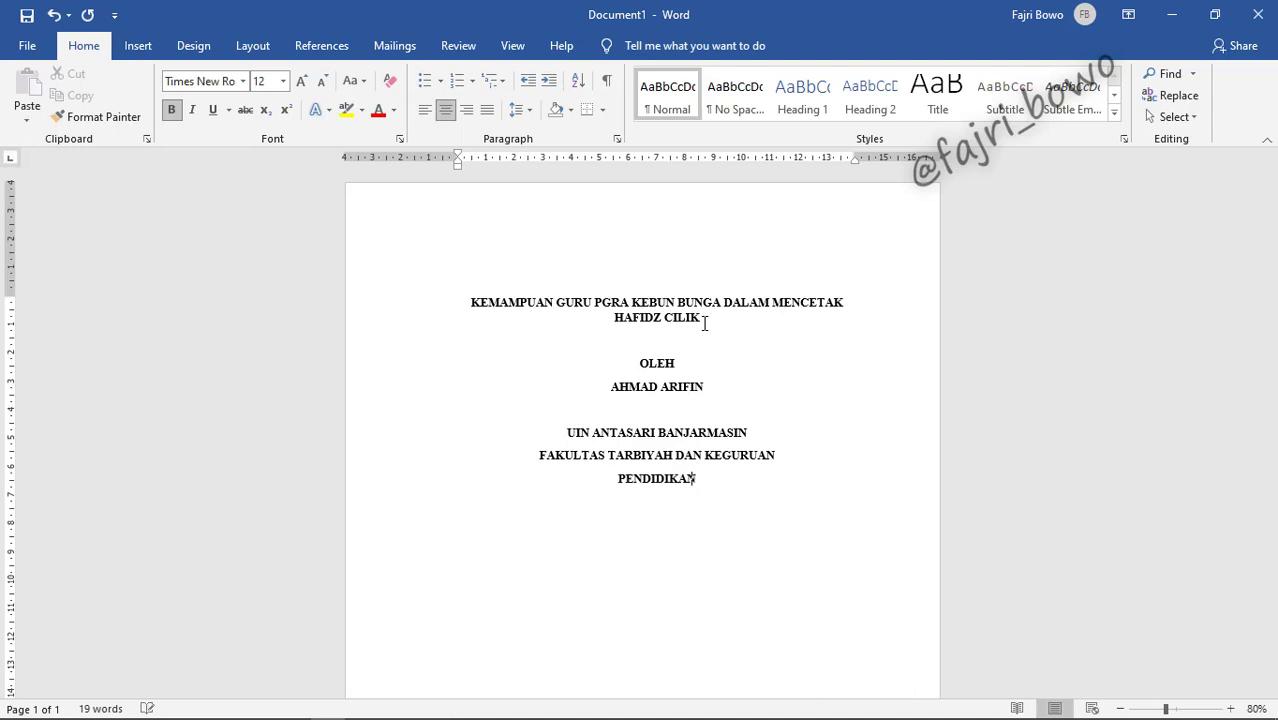
text( AGAMA ISLAM)
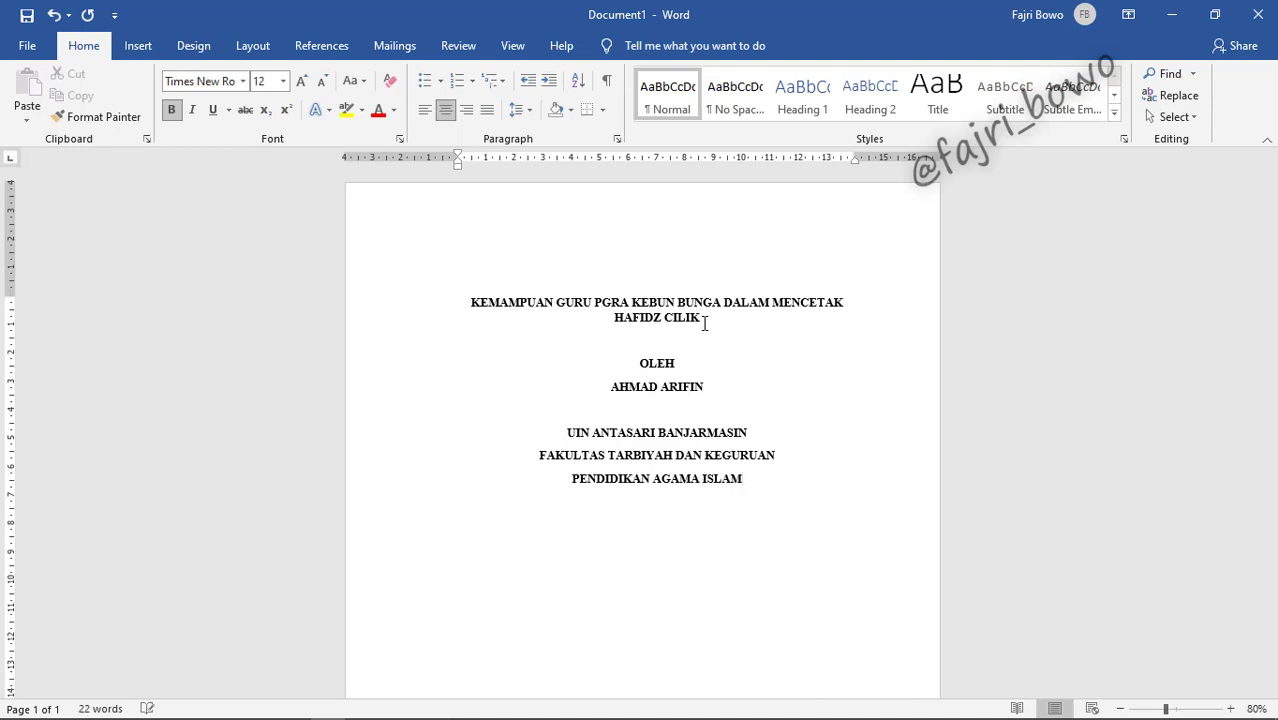
key(Return)
text(2021)
scroll(796, 380, down, 1)
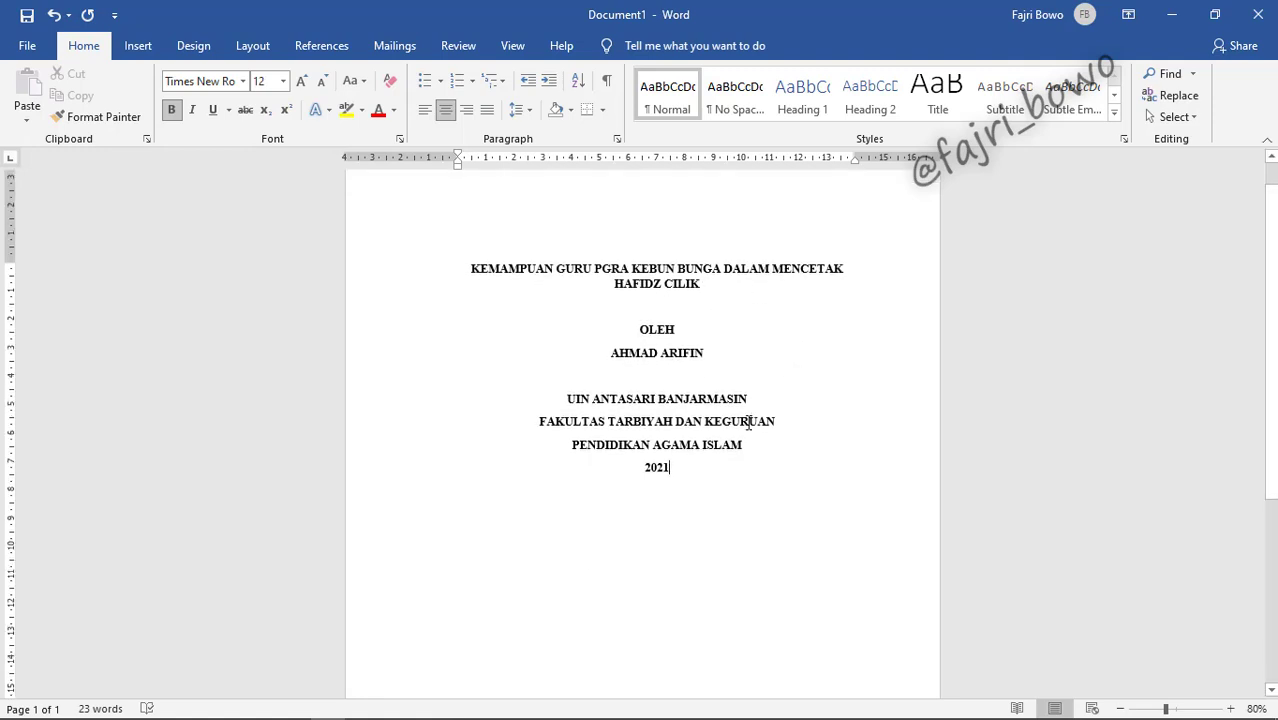
Step: Zoom out from 80% to 50% so the whole cover page is visible
ctrl+scroll(700, 470, down, 3)
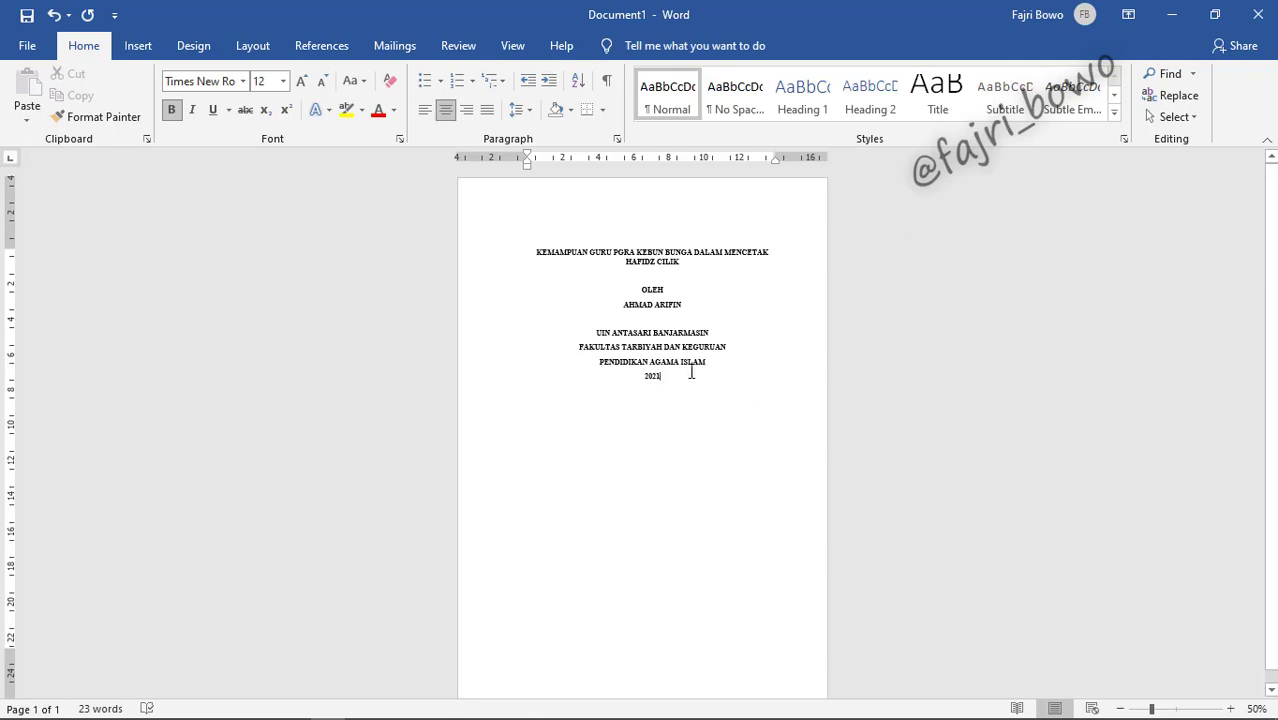
Step: Set all the cover page text to 1.0 line spacing
drag(673, 377, 546, 256)
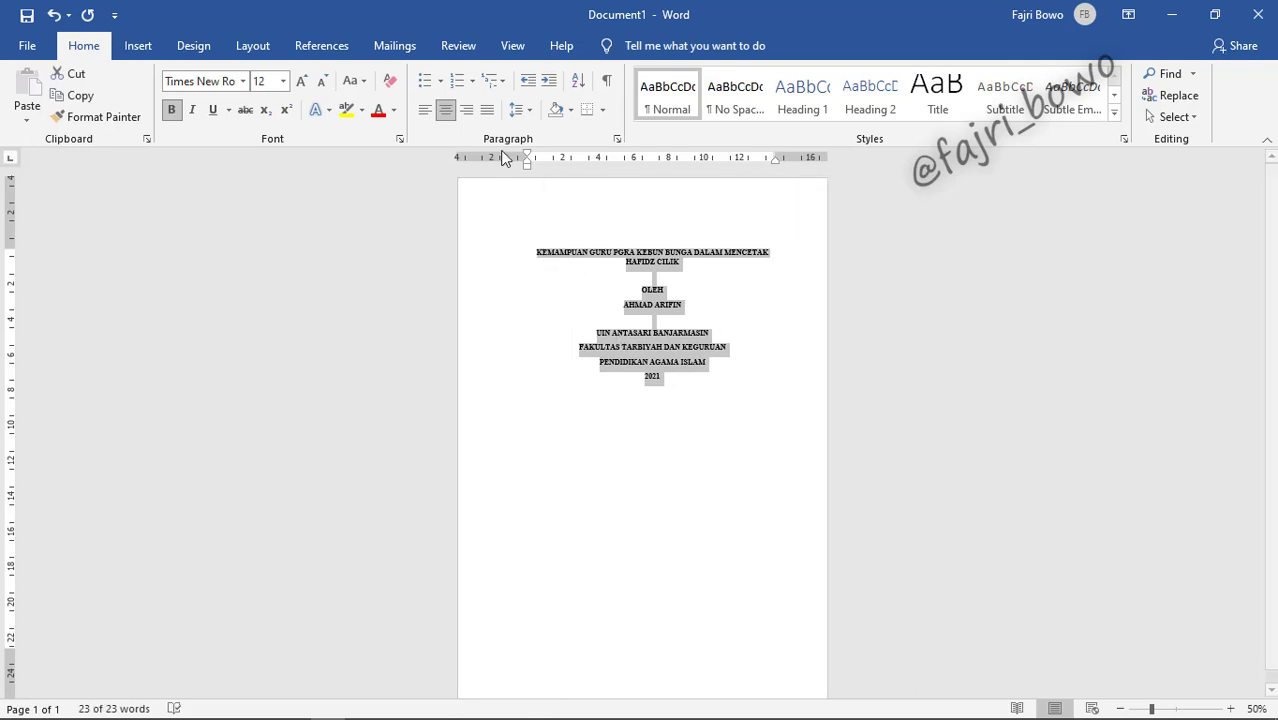
click(518, 115)
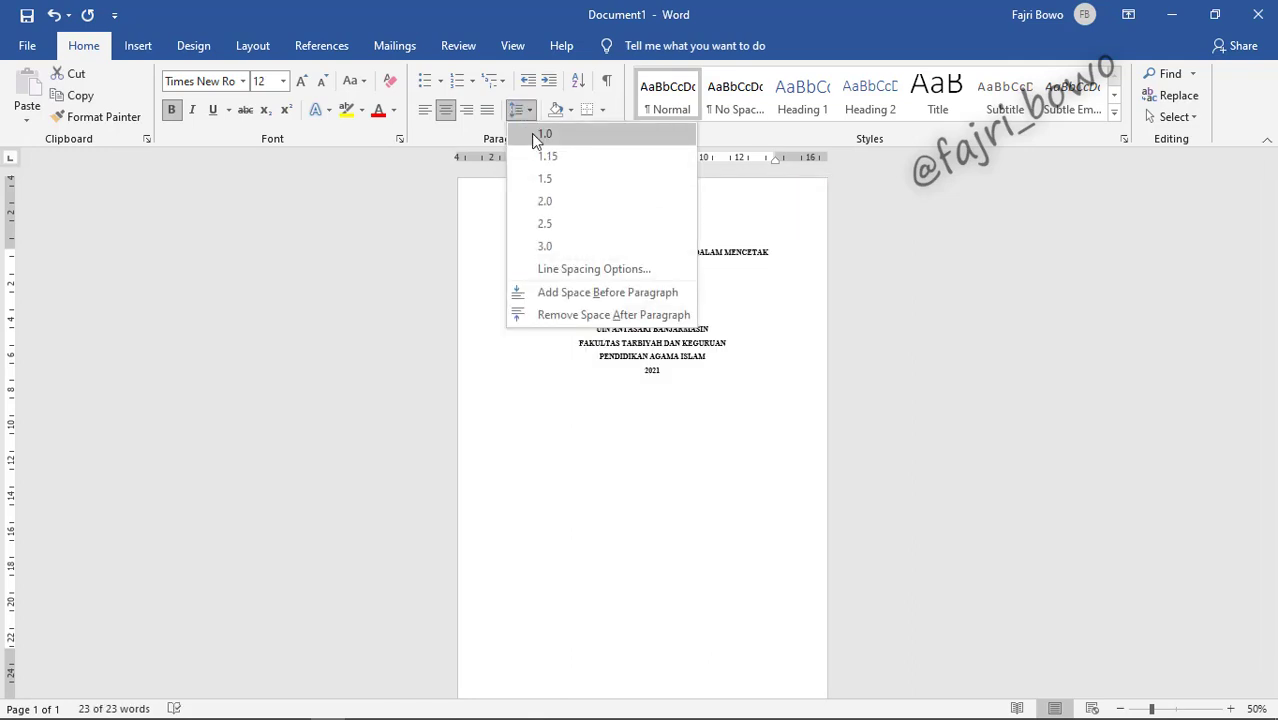
click(544, 134)
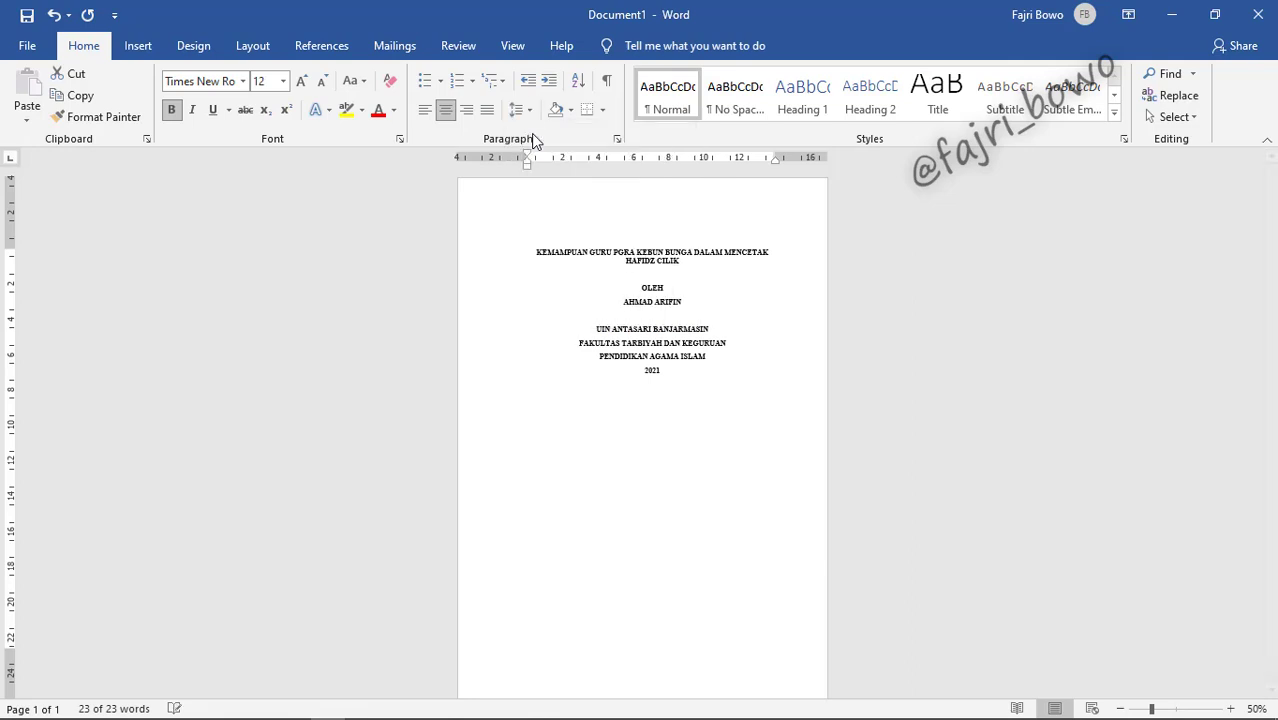
click(704, 362)
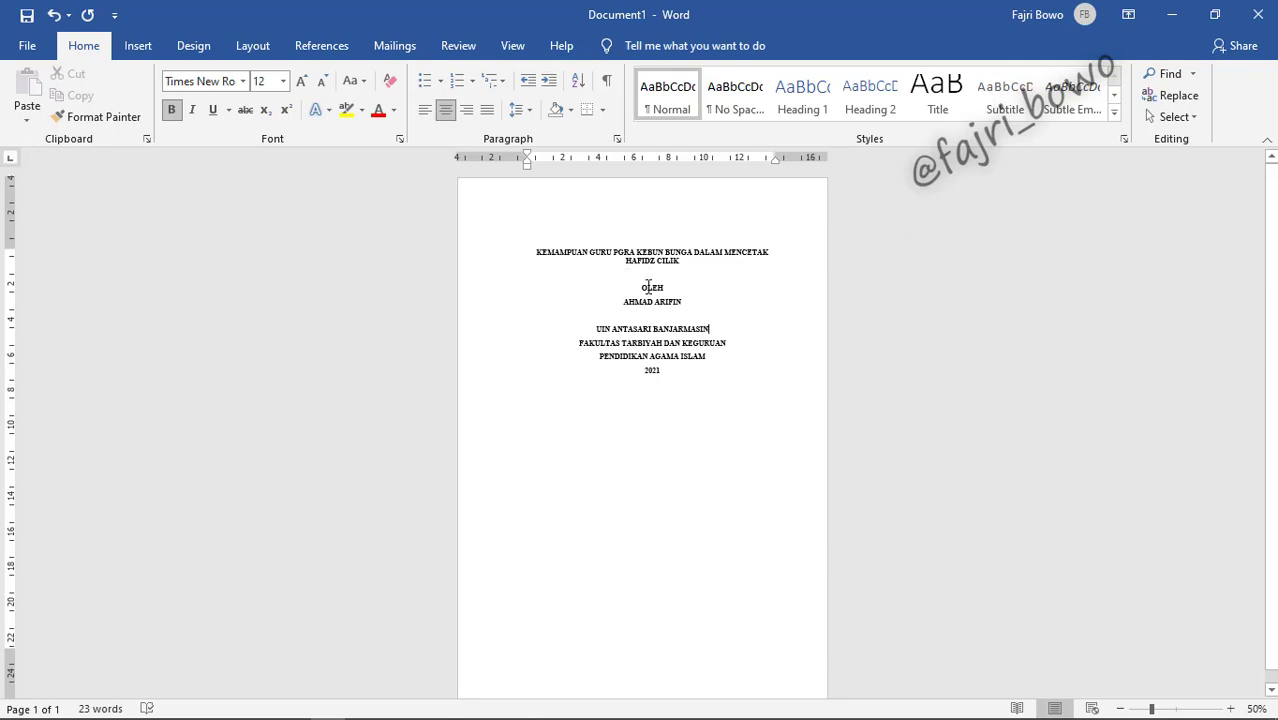
Step: Set paragraph spacing After to 0 pt and tick Don't add space between same-style paragraphs
drag(685, 374, 519, 151)
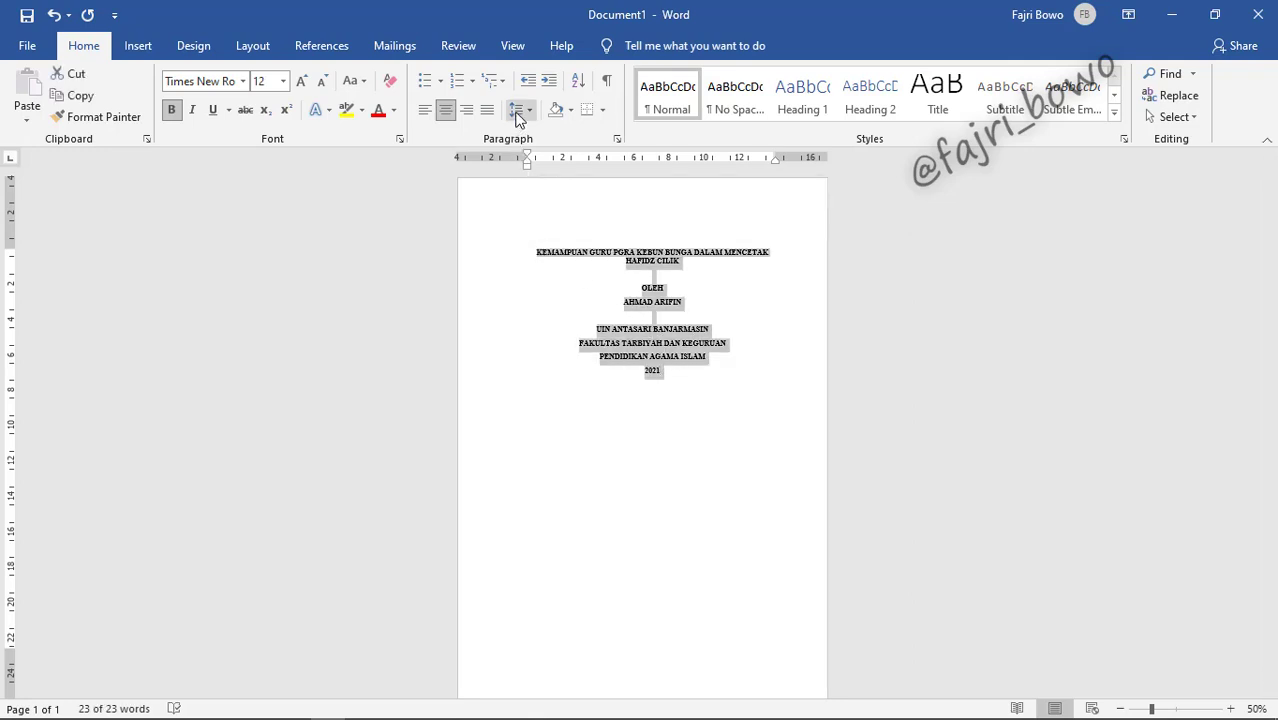
click(514, 111)
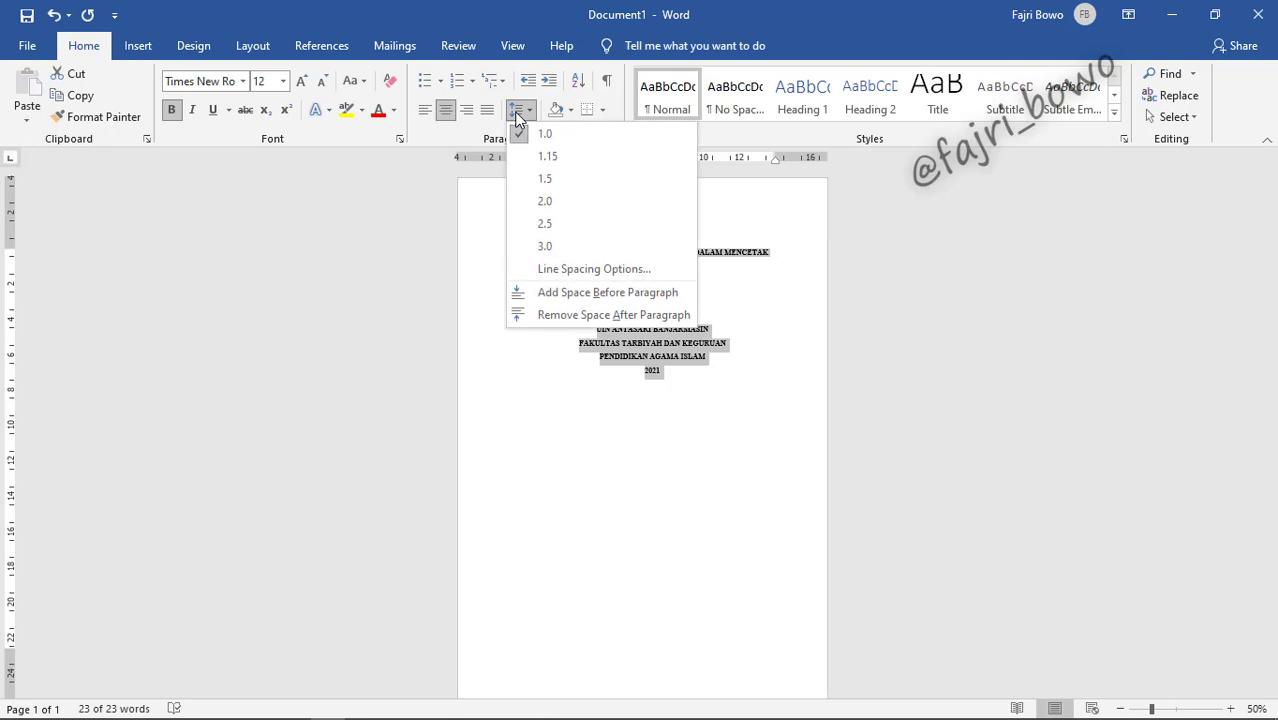
click(590, 270)
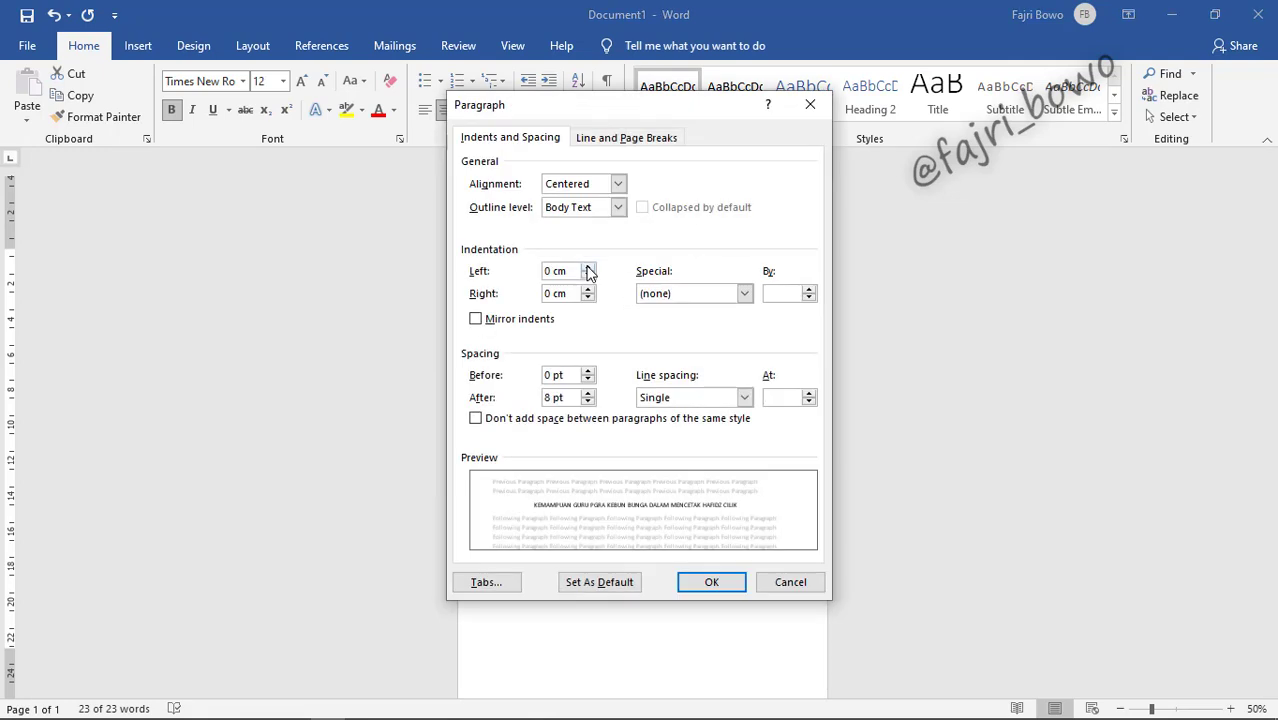
click(588, 402)
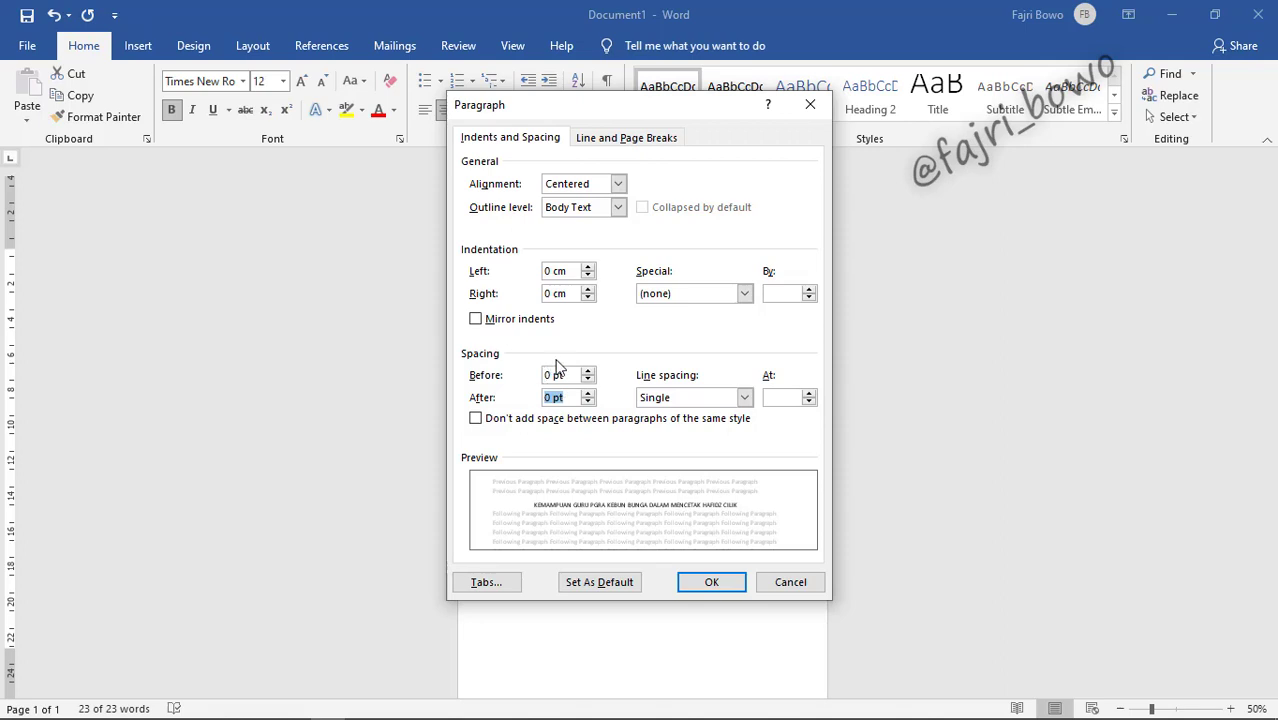
click(476, 420)
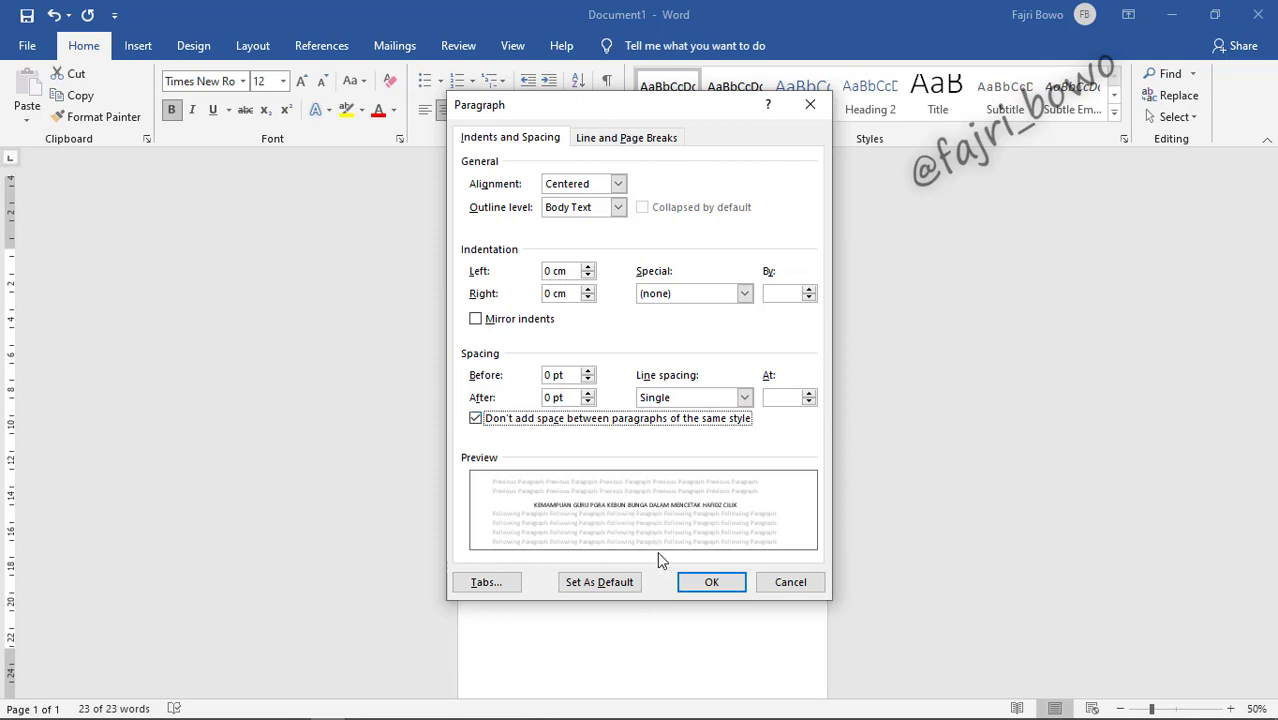
click(703, 581)
click(705, 369)
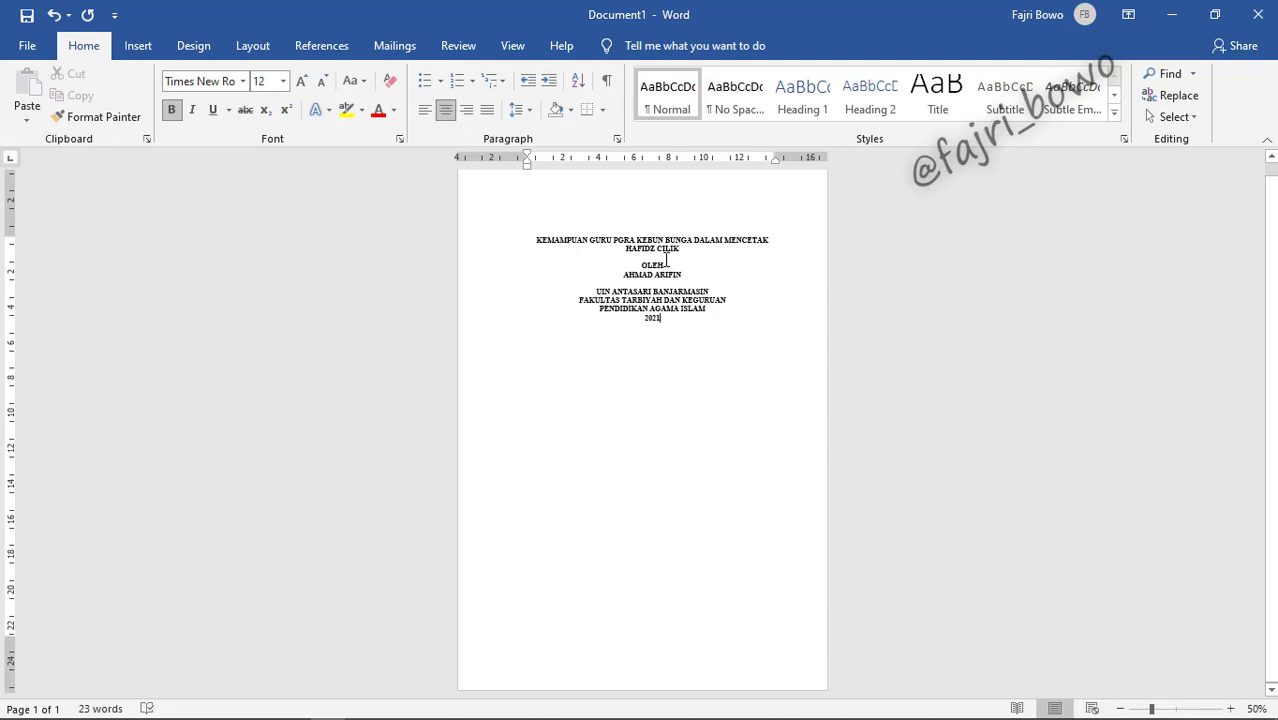
Step: Add blank lines above OLEH and the institution block, trimming extras to keep one page
key(Return)
key(Return)
key(Return)
key(Return)
key(Return)
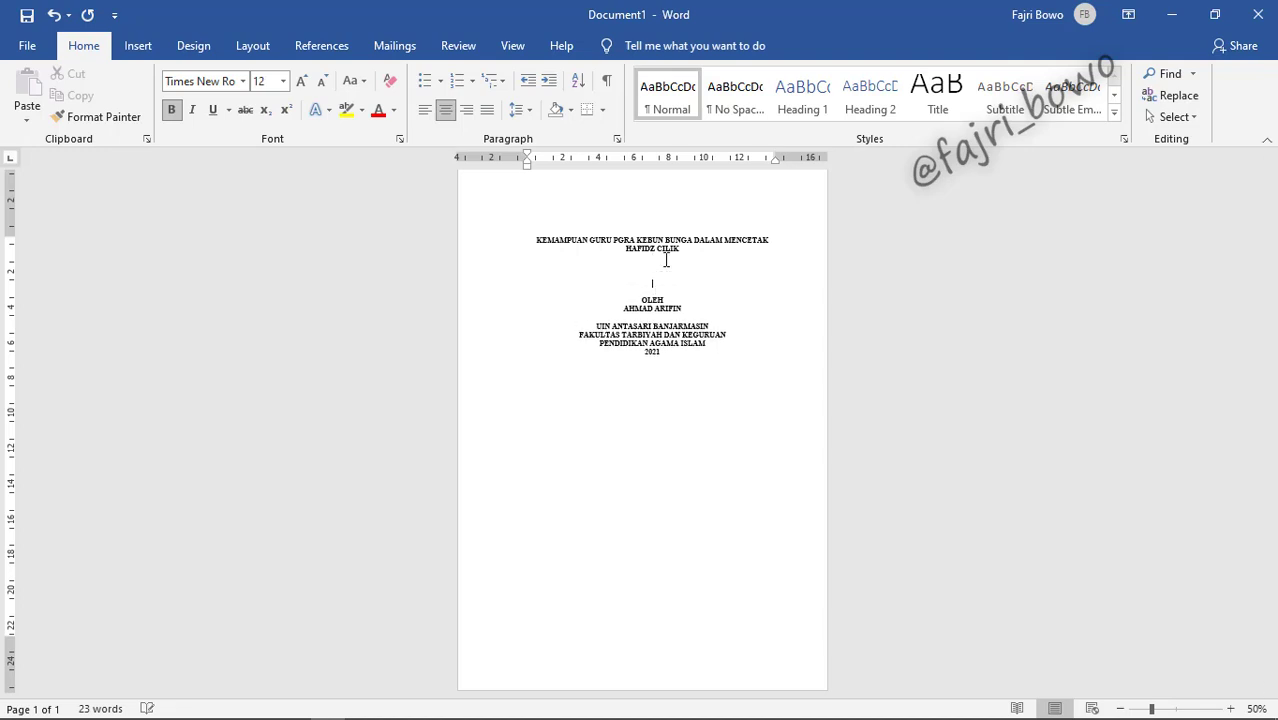
key(Return)
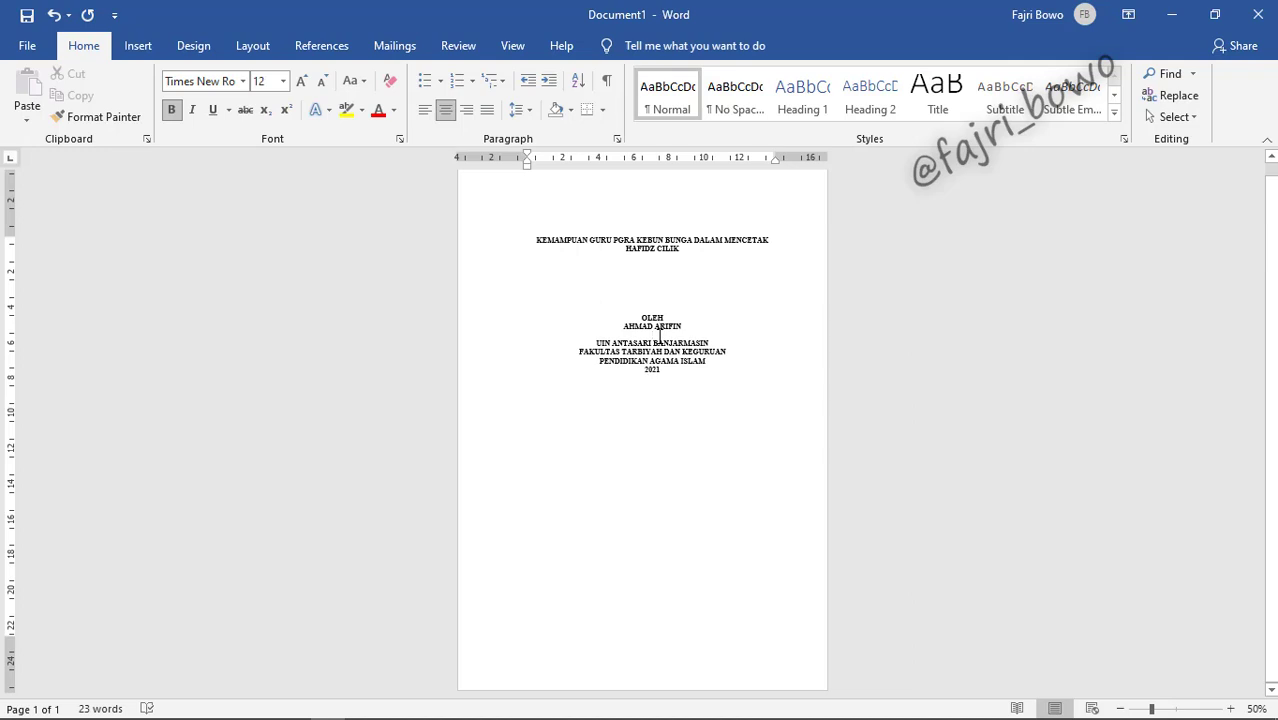
click(659, 336)
key(Return)
key(Return)
key(Return)
key(Return)
key(Return)
key(Return)
key(Return)
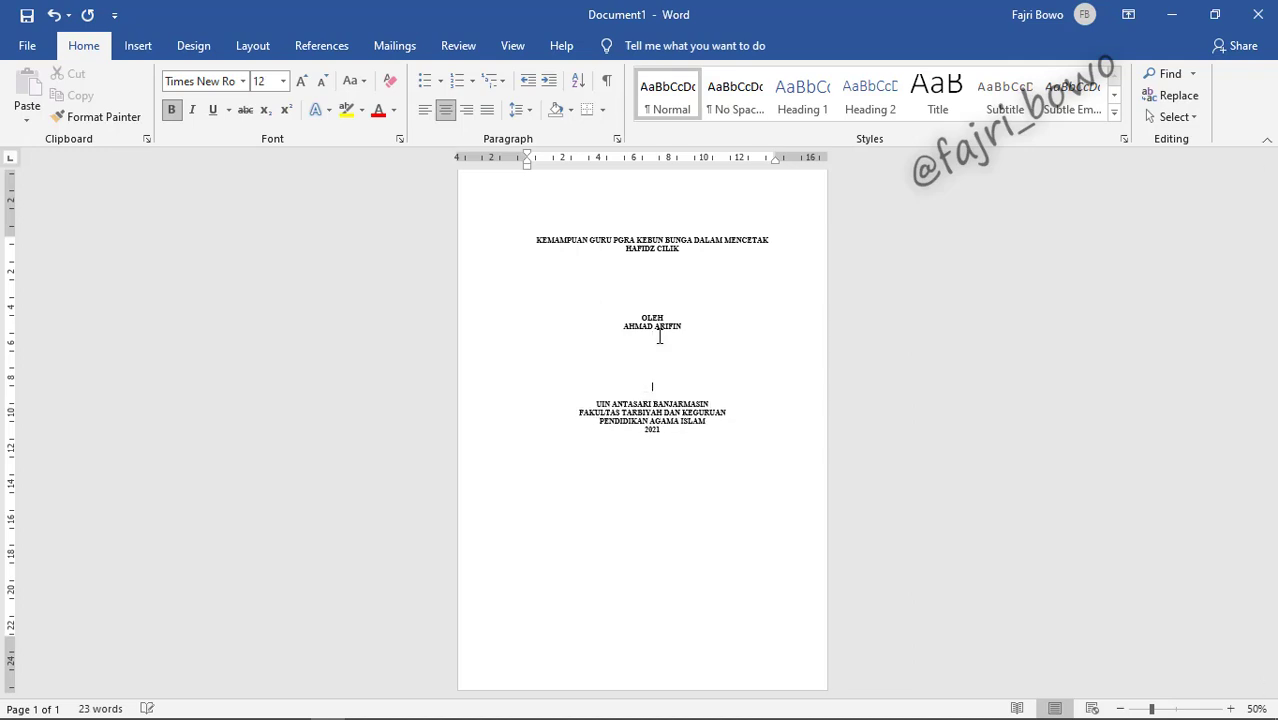
key(Return)
key(Return)
key(Return)
key(Return)
key(Return)
key(Return)
key(Return)
key(Return)
key(Return)
key(Return)
key(Return)
key(Return)
key(Return)
key(Return)
key(Return)
key(Return)
key(Return)
key(Return)
key(Return)
key(Return)
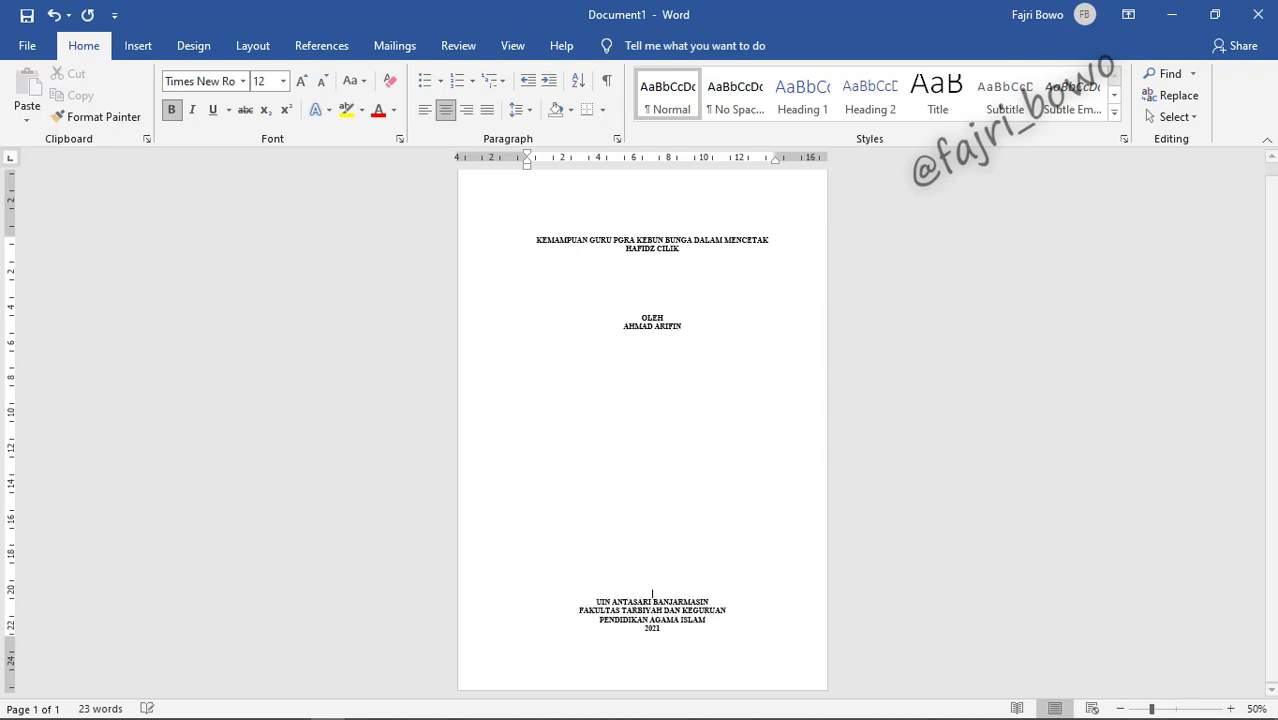
key(BackSpace)
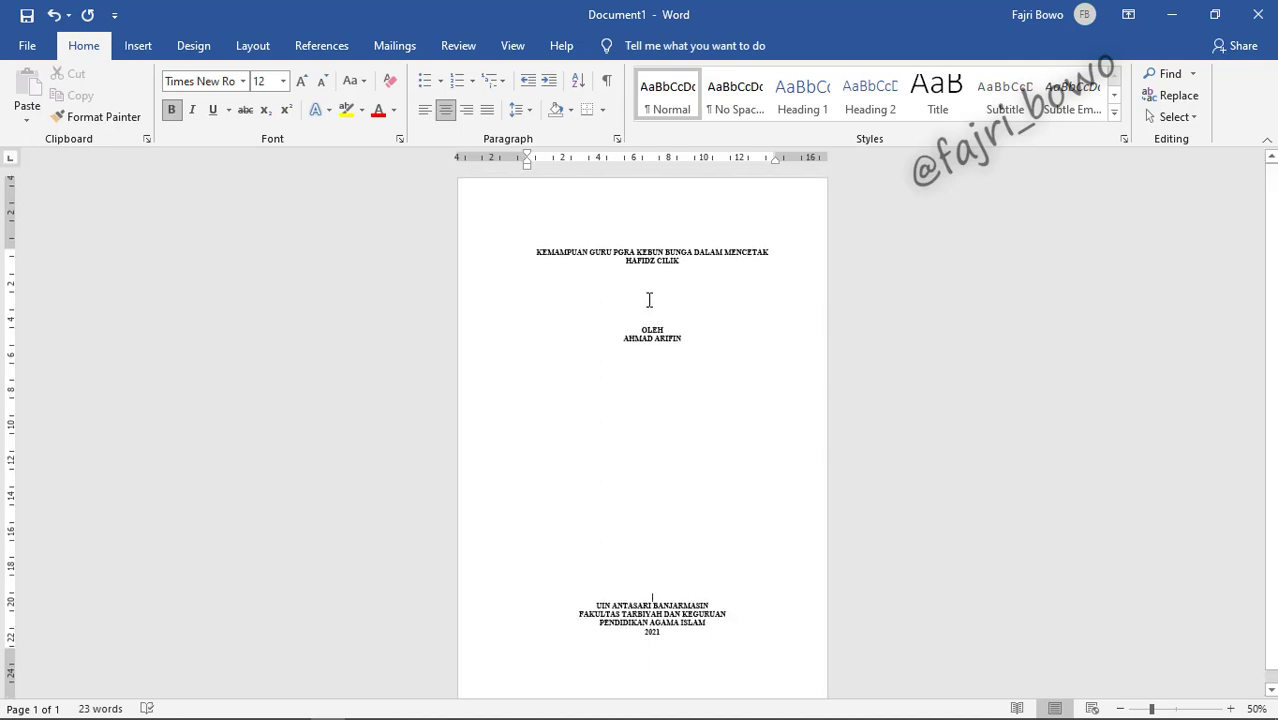
click(649, 300)
key(Return)
key(Return)
key(Return)
key(Return)
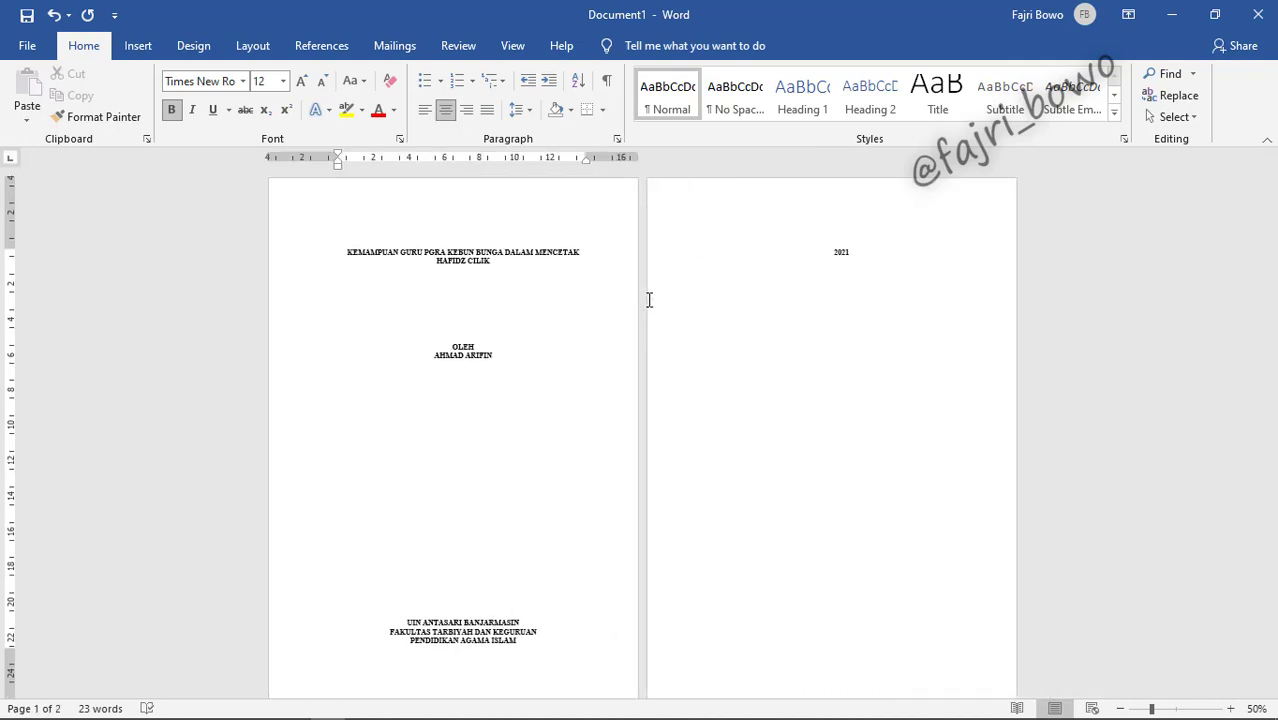
click(441, 578)
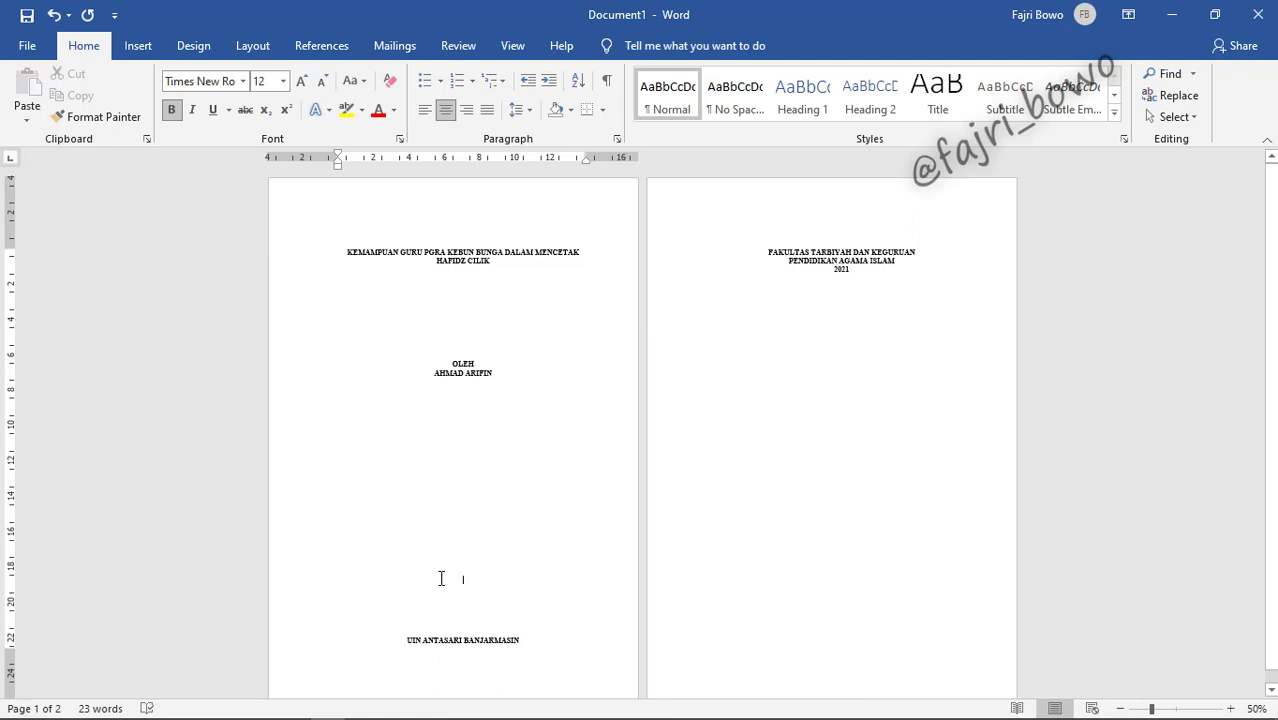
key(BackSpace)
key(BackSpace)
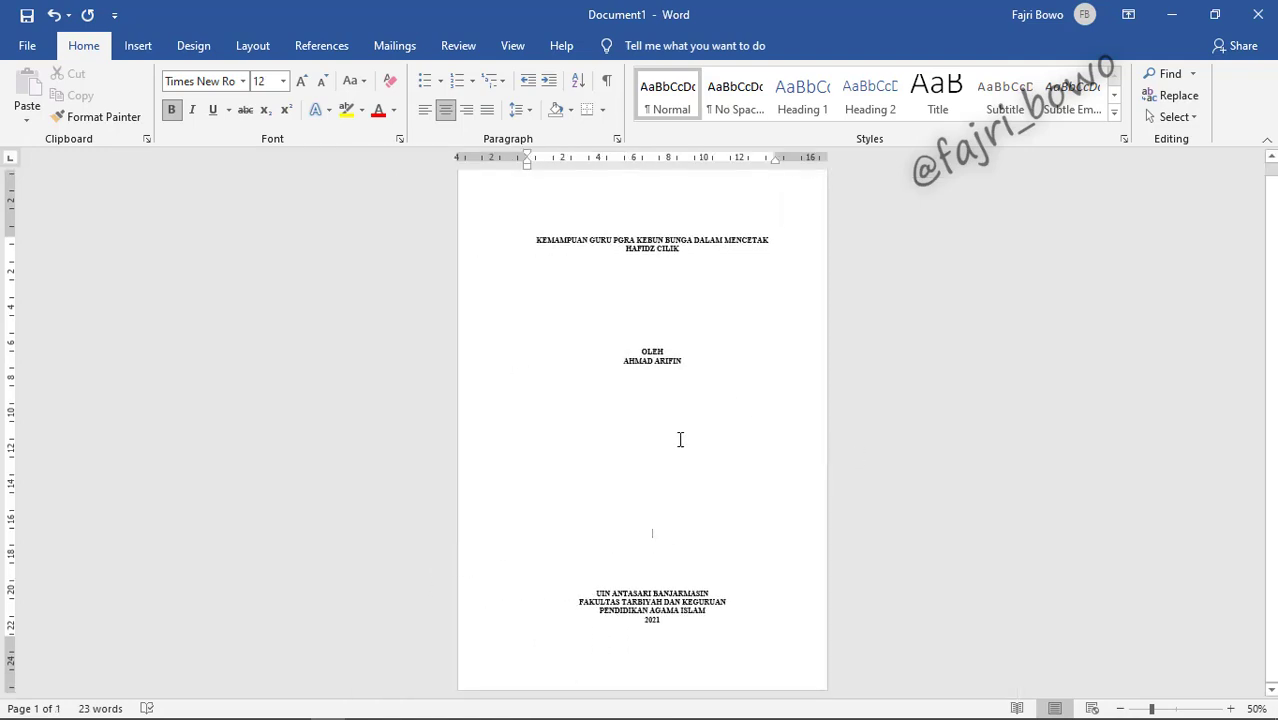
scroll(675, 450, up, 1)
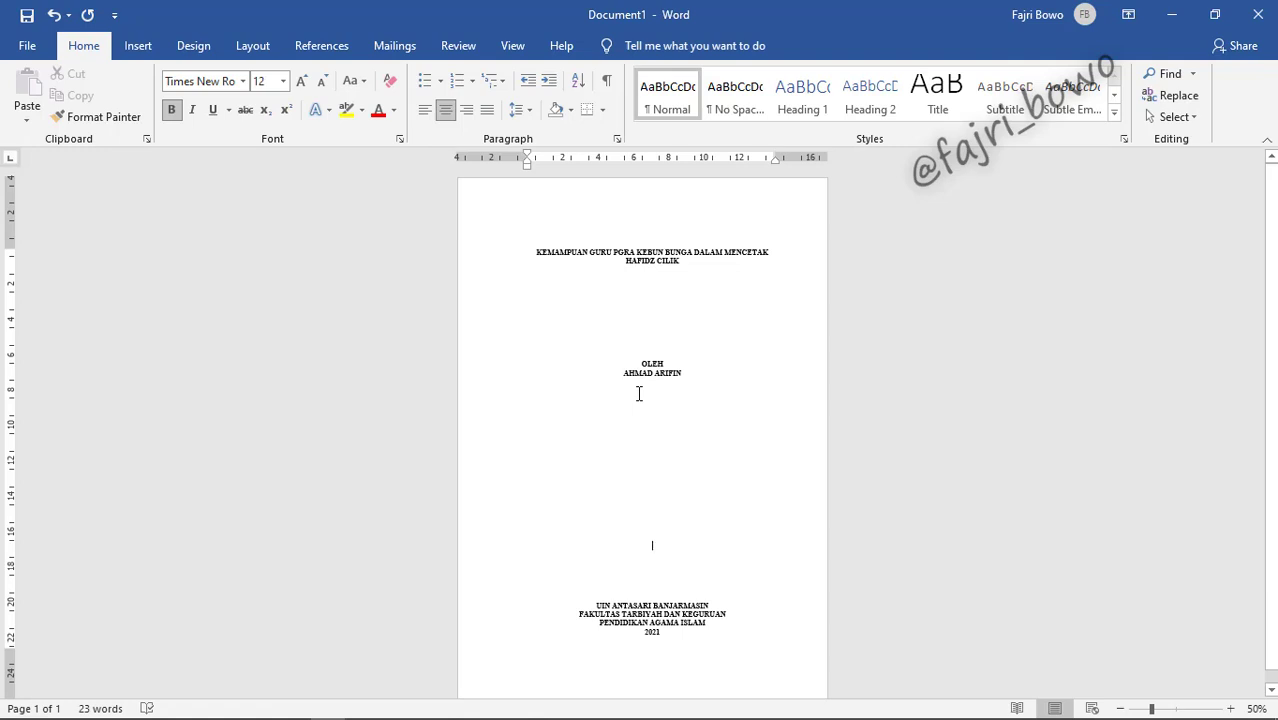
scroll(639, 393, down, 1)
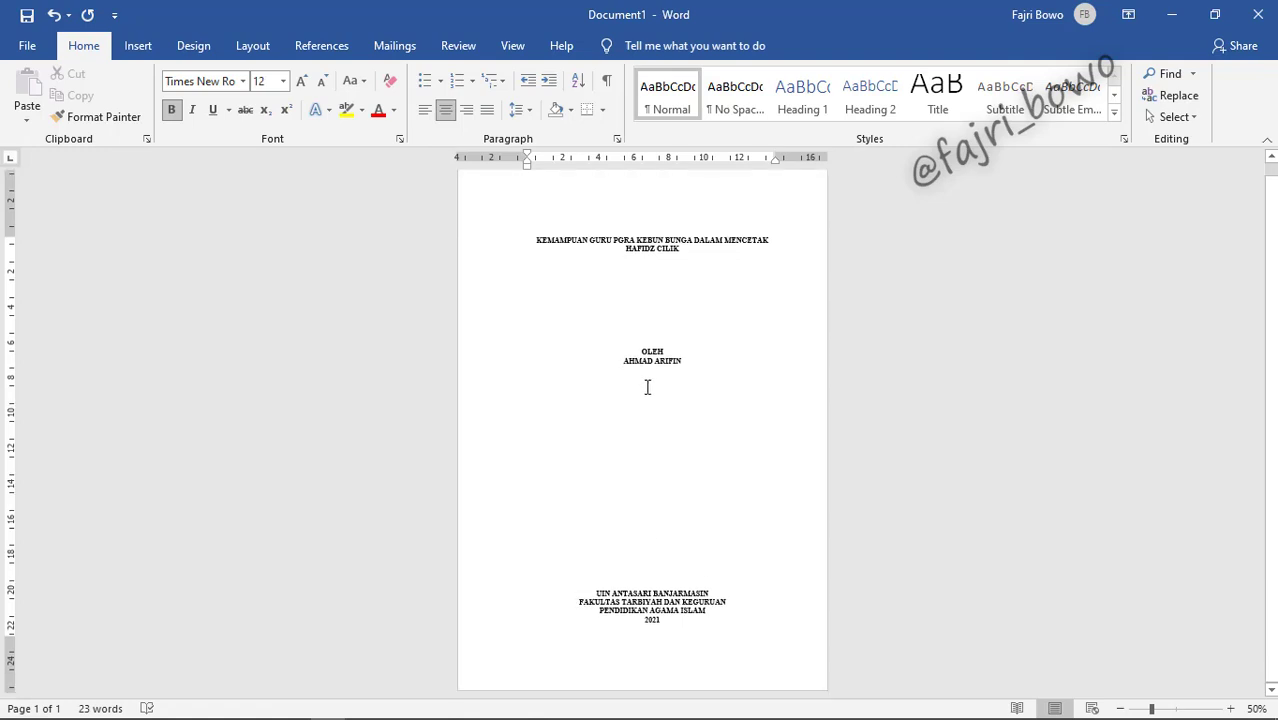
Step: Put the cursor in the empty gap below the author's name and show the Insert ribbon
click(653, 446)
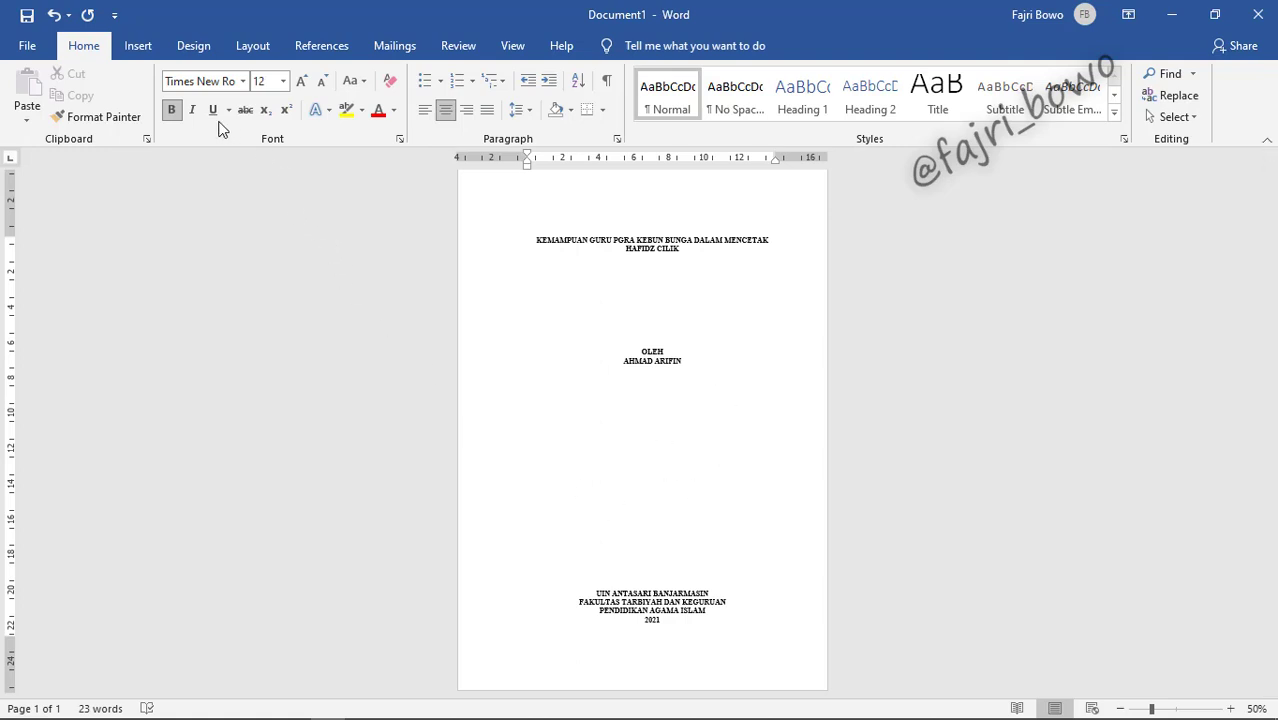
click(137, 48)
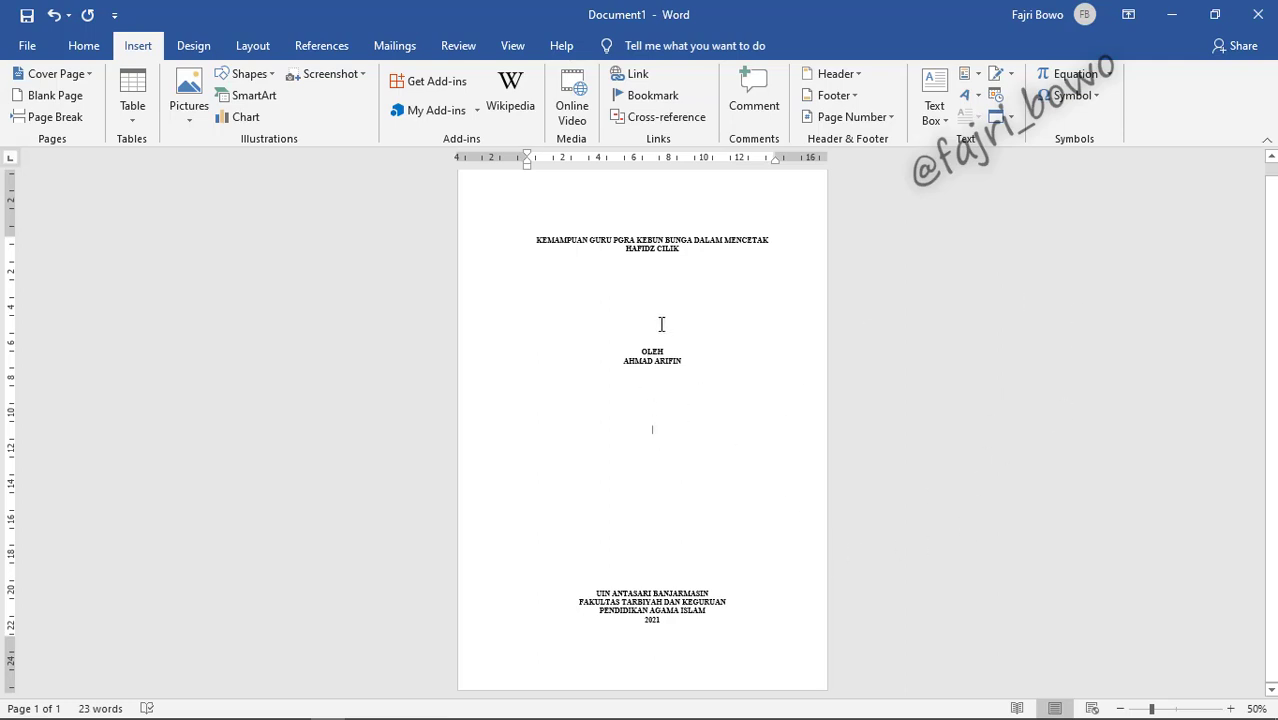
Step: Insert the Logo UIN picture from this computer on the blank line below the author
click(651, 431)
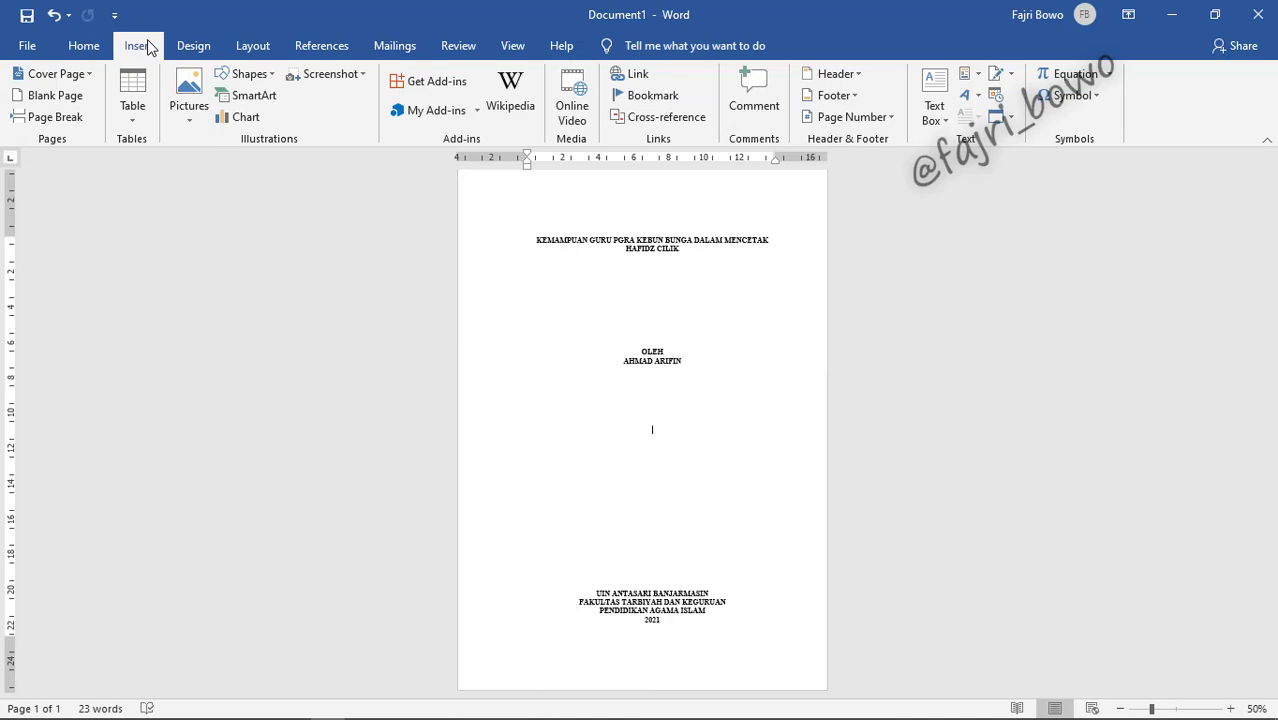
click(187, 108)
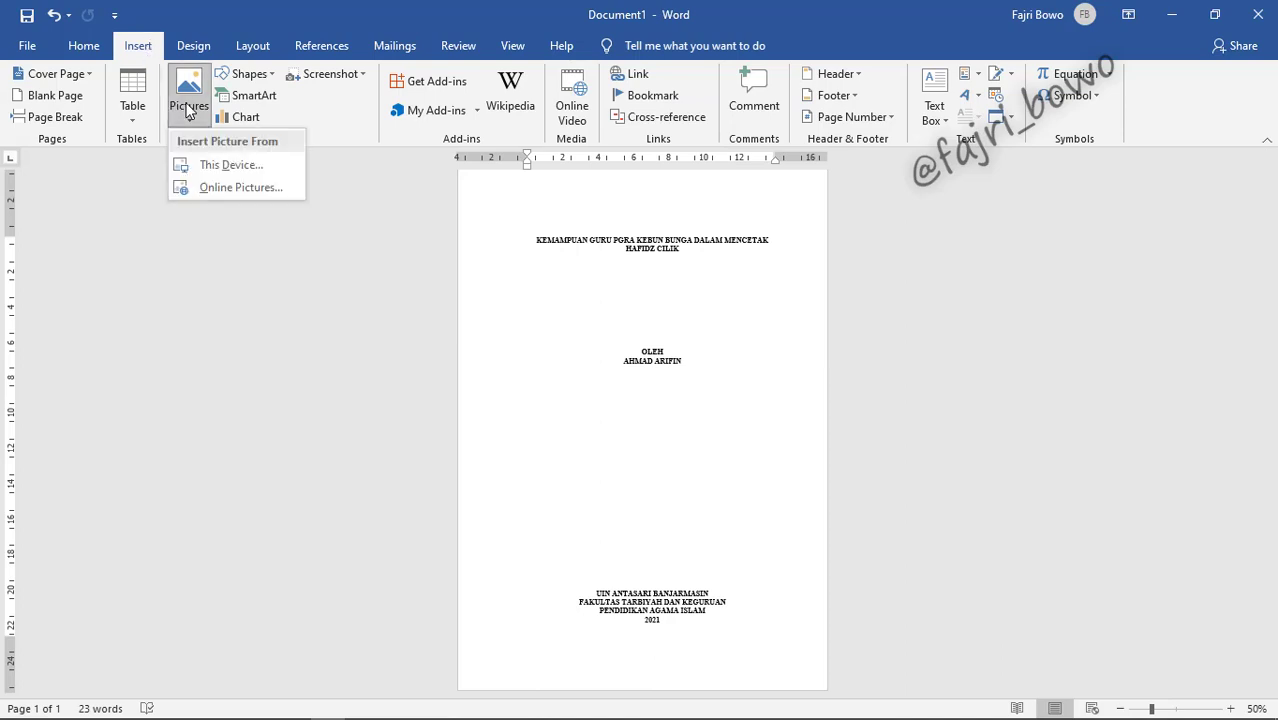
click(215, 165)
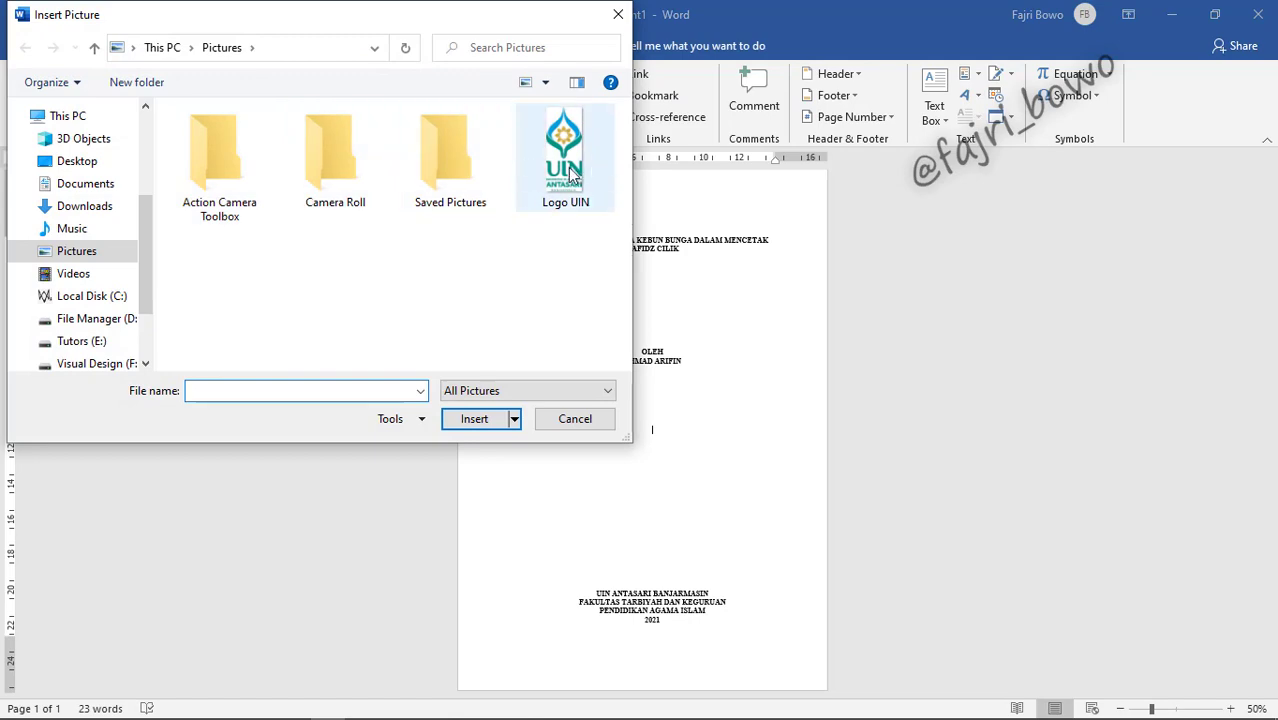
click(576, 176)
click(476, 418)
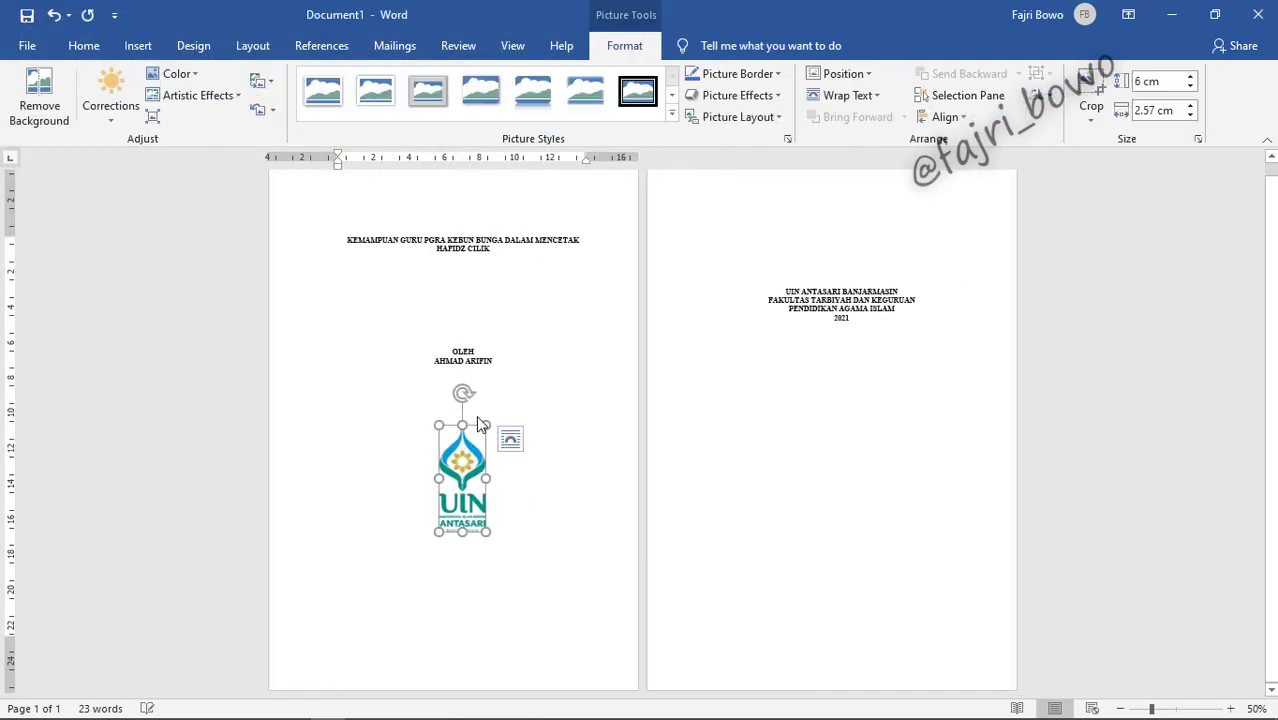
Step: Delete the extra blank lines around the logo so the institution block returns to page one
click(478, 567)
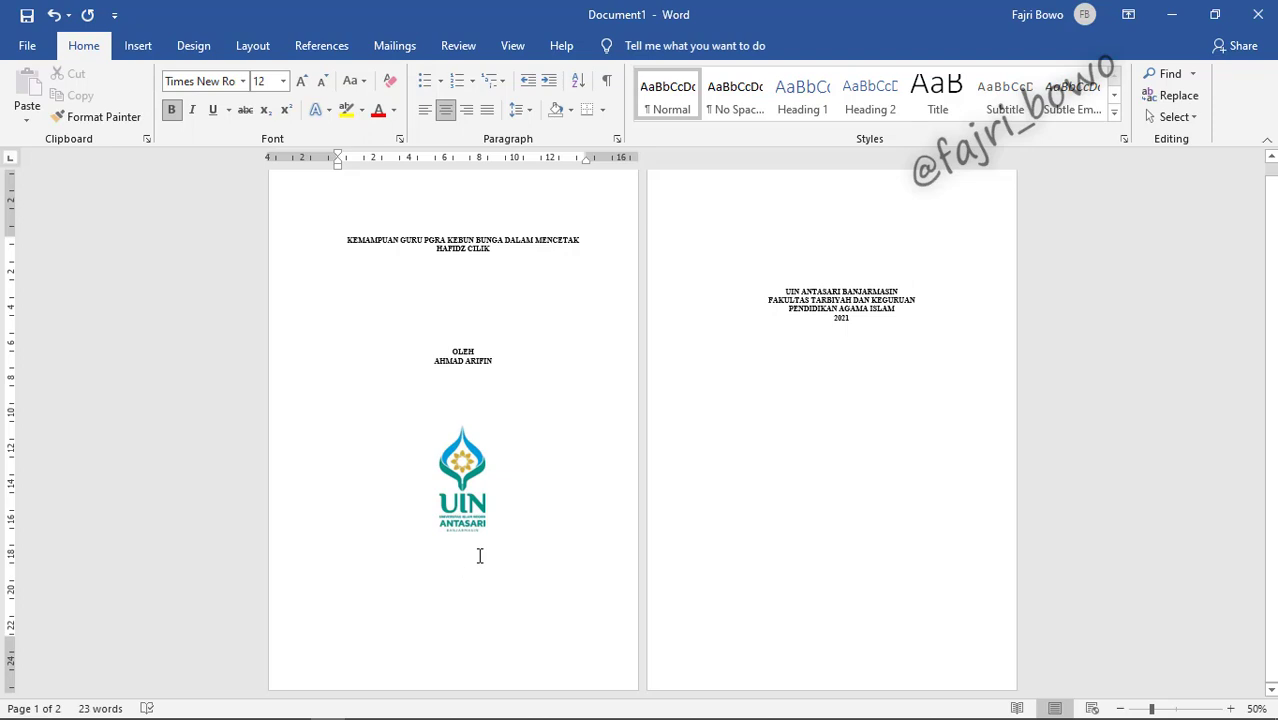
key(Delete)
key(Delete)
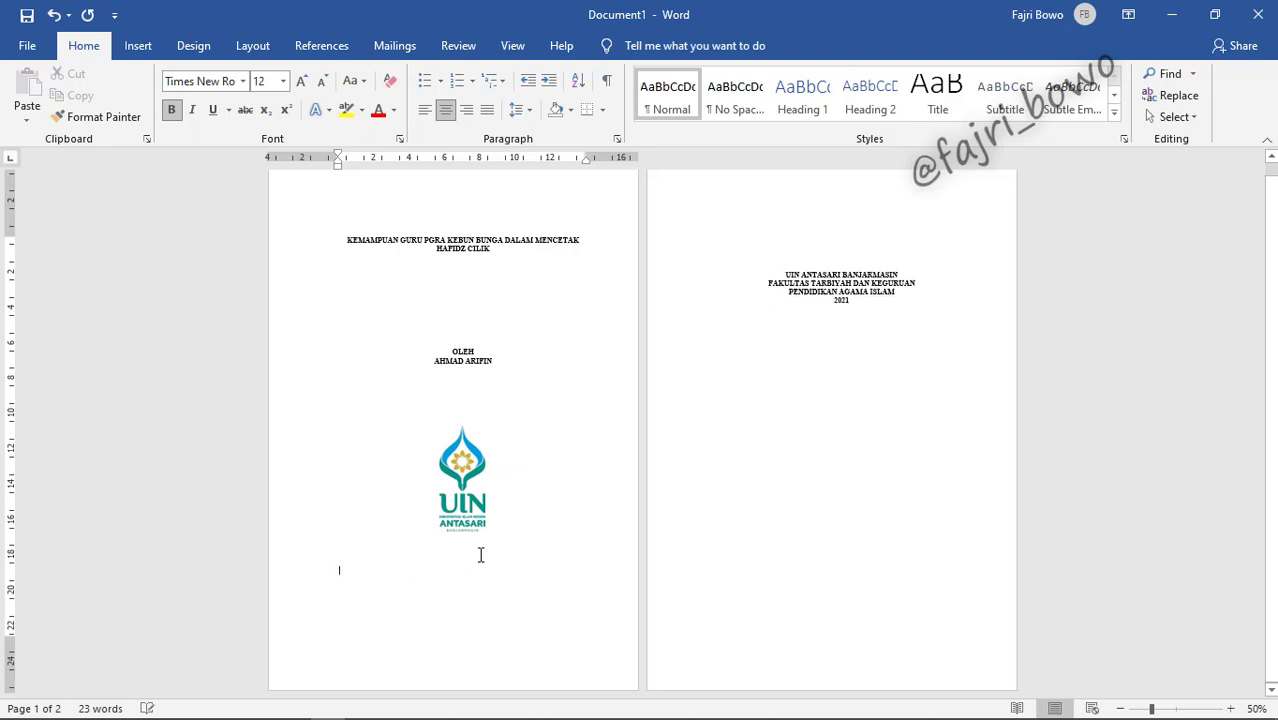
key(Delete)
key(Delete)
key(Delete)
key(Delete)
key(Delete)
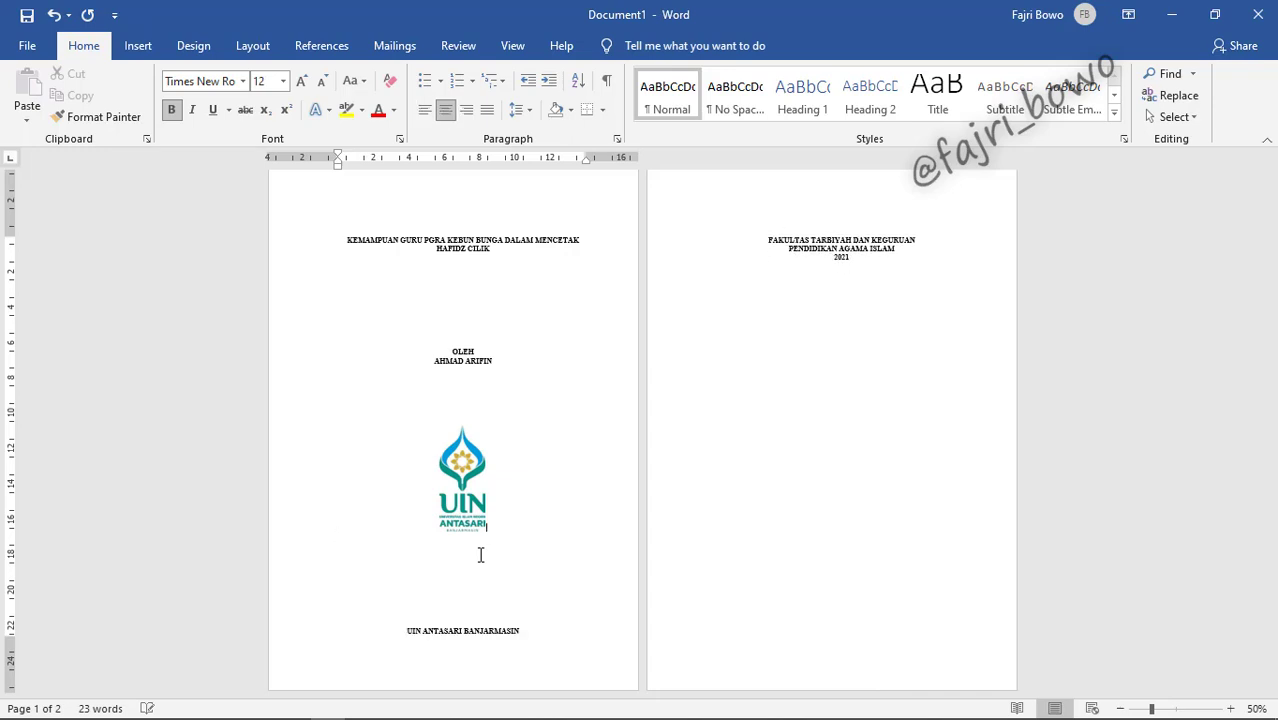
click(470, 398)
key(BackSpace)
key(BackSpace)
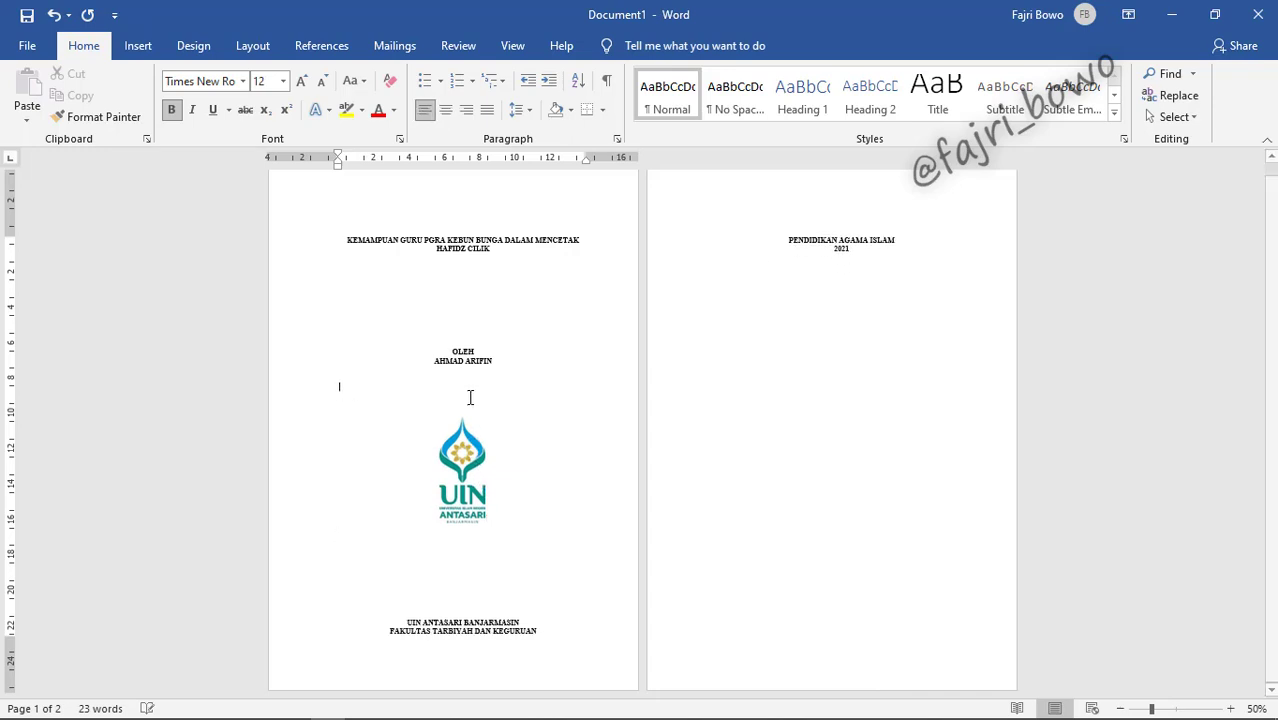
key(BackSpace)
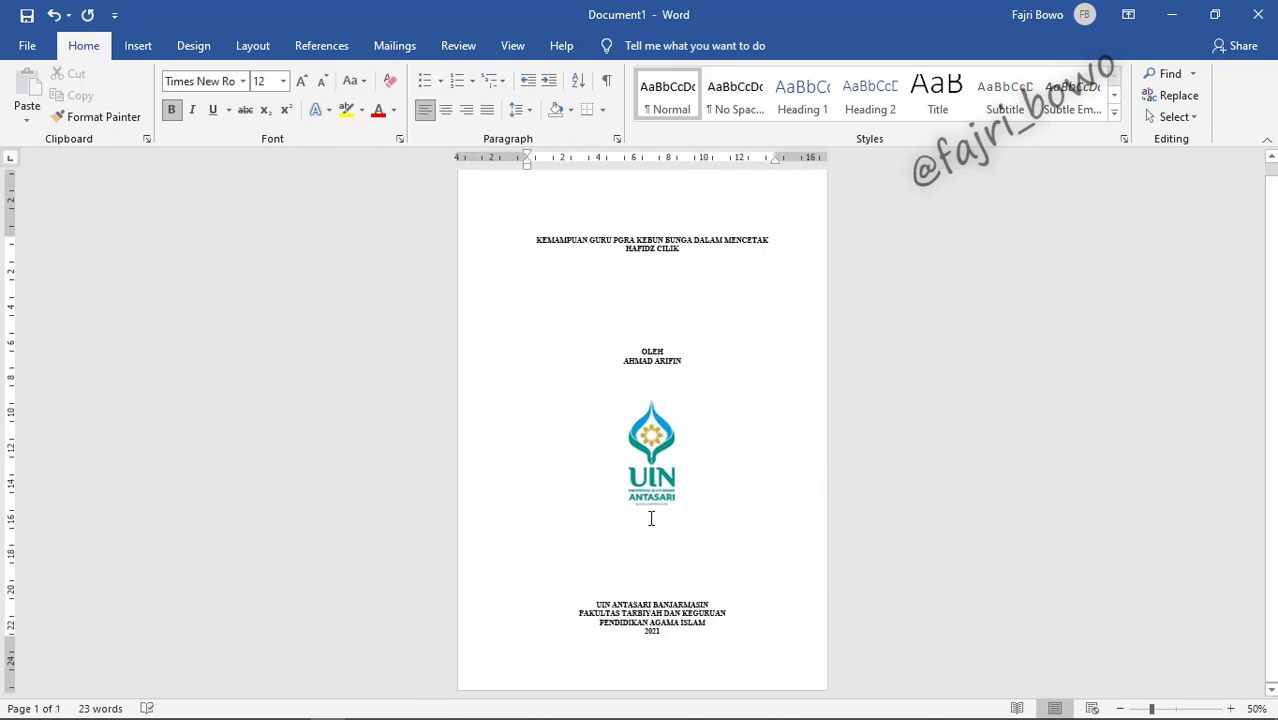
Step: Remove and centre the empty line below the logo, then undo to restore the removed line
click(647, 530)
key(BackSpace)
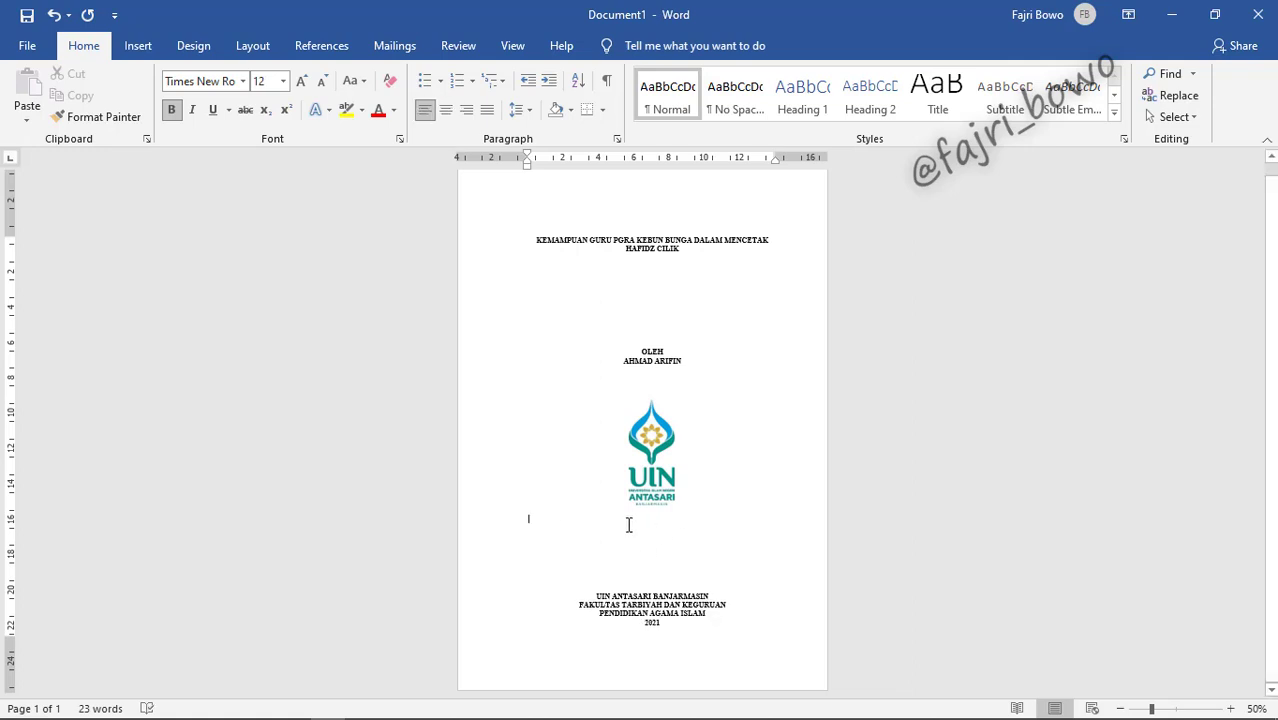
key(ctrl+e)
key(BackSpace)
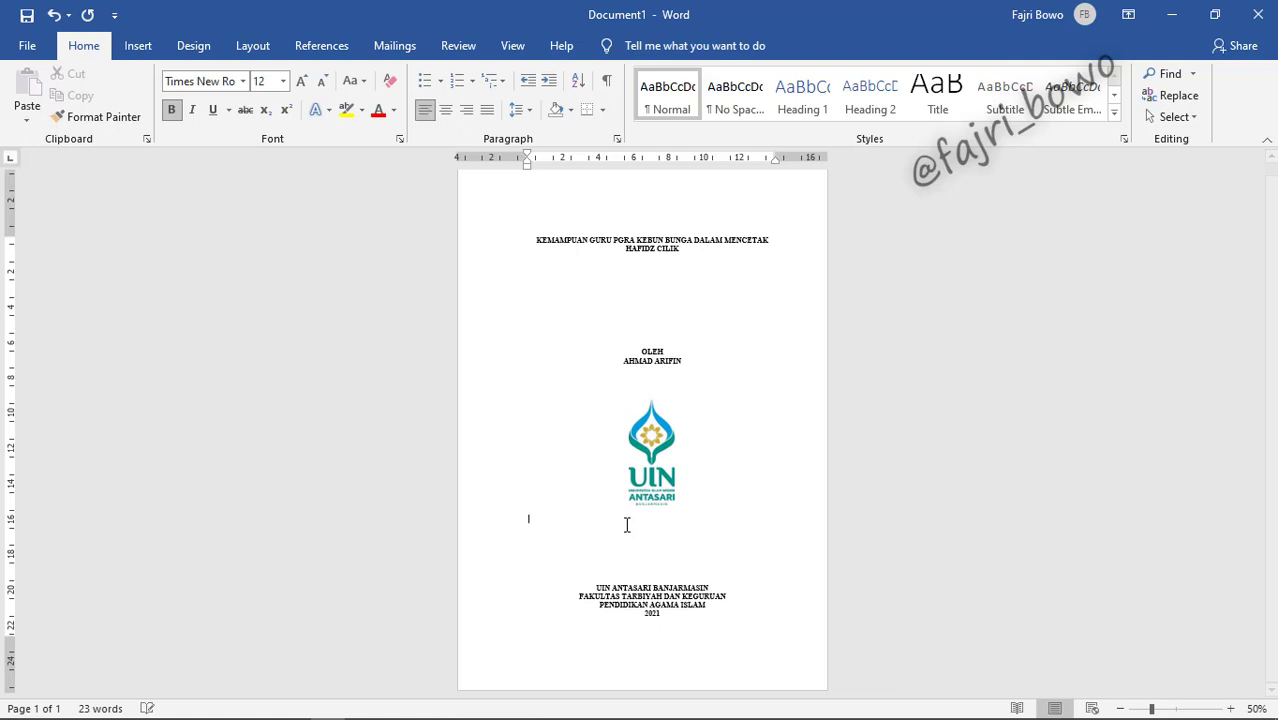
click(654, 459)
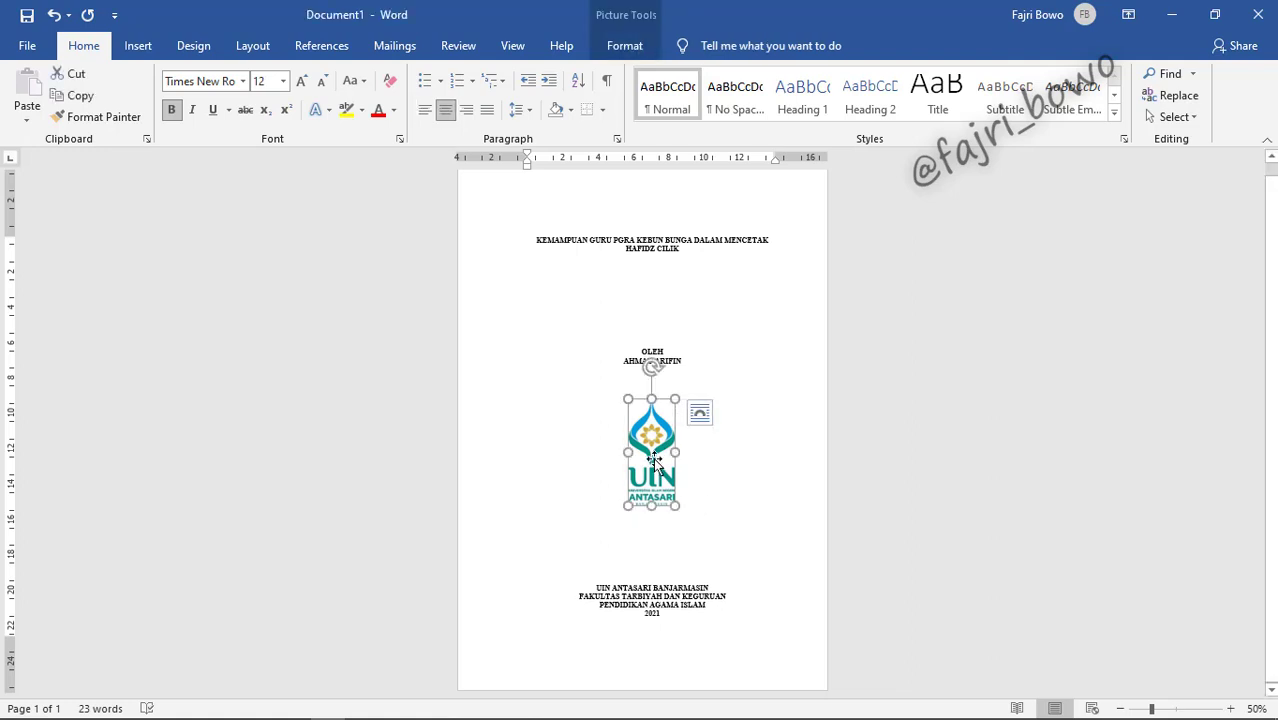
key(ctrl+z)
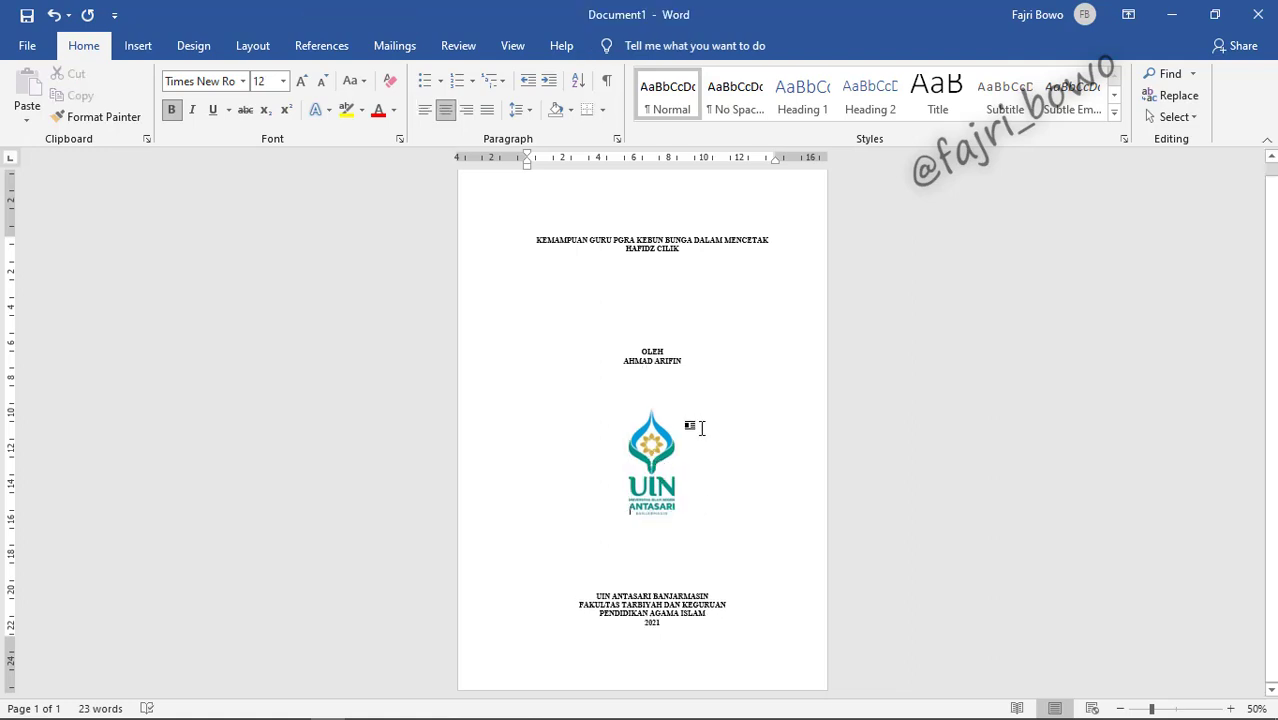
Step: Check the logo's placement between the author and institution block by selecting it repeatedly
click(671, 463)
click(969, 432)
click(922, 377)
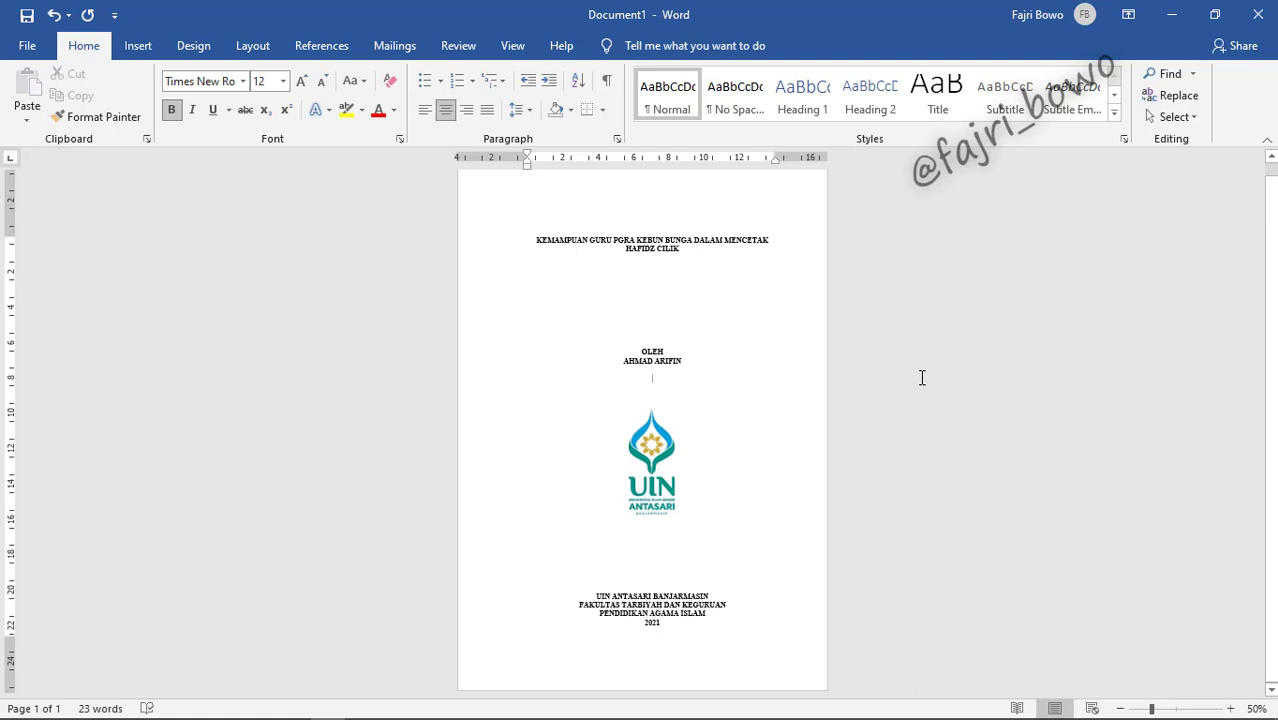
click(657, 470)
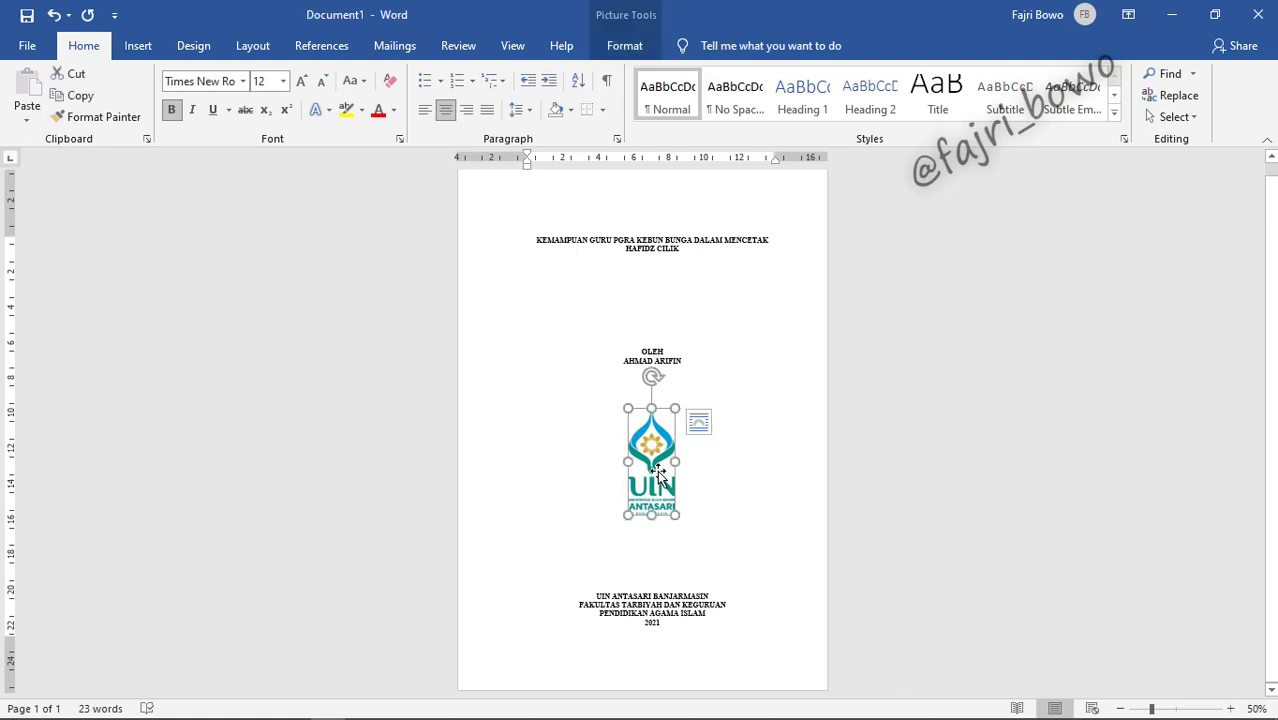
click(871, 415)
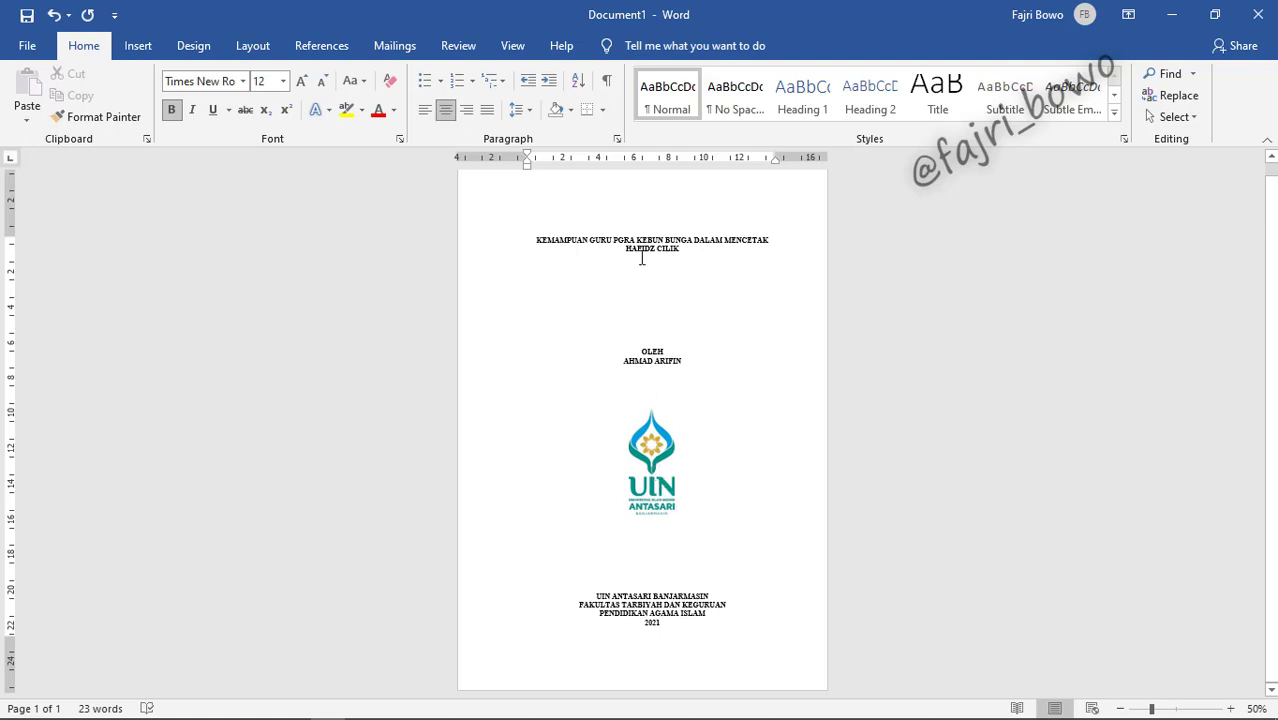
click(661, 446)
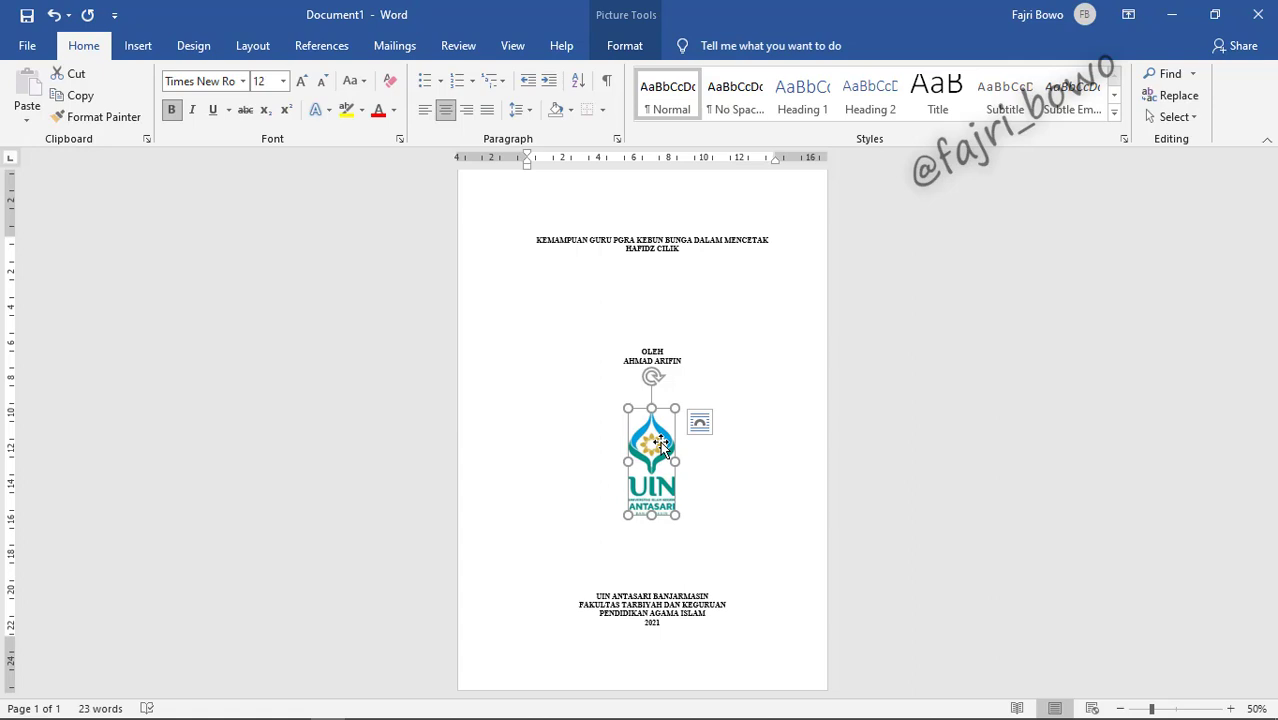
click(853, 409)
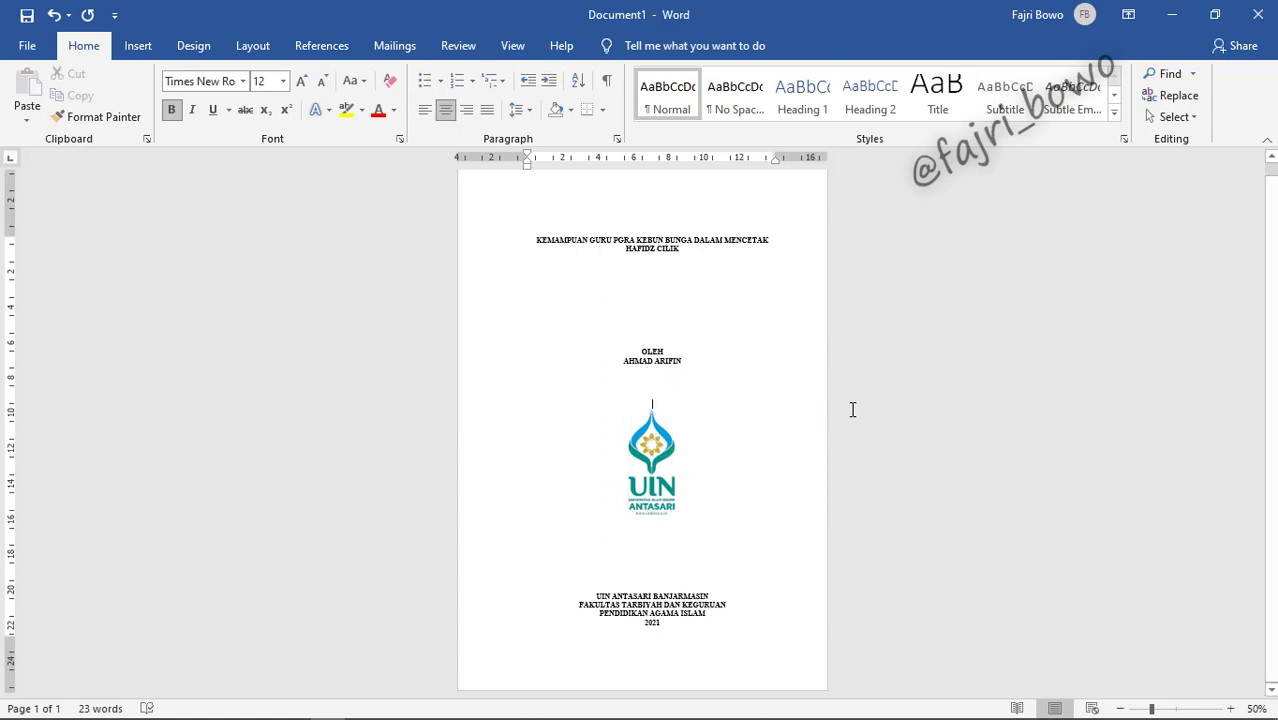
click(657, 449)
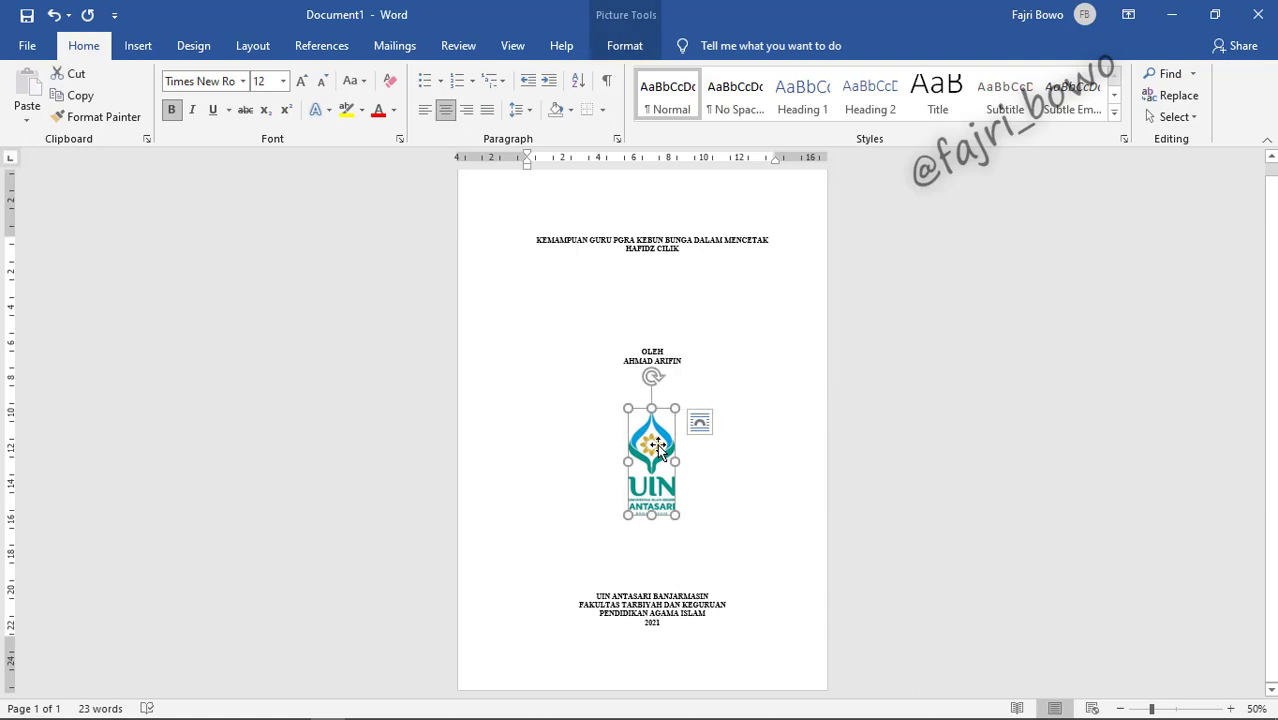
Step: Set the logo's text wrapping to Behind Text
right_click(657, 449)
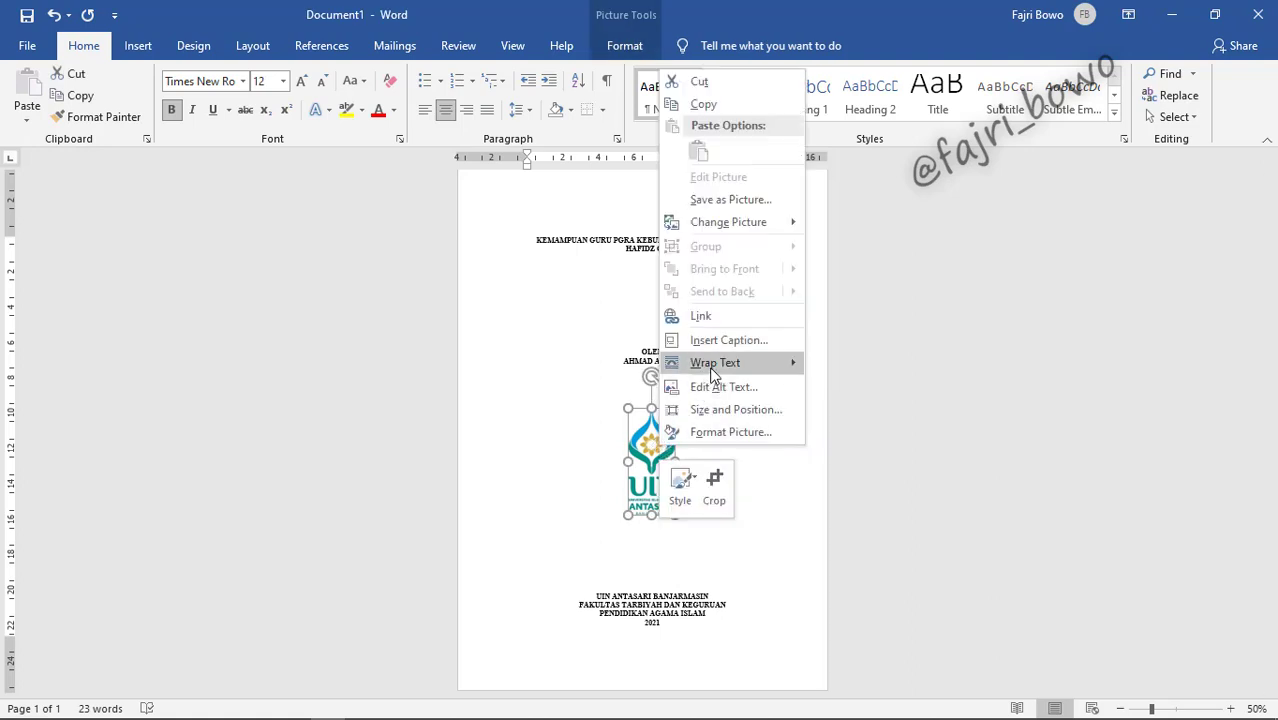
mouse_move(713, 374)
click(843, 368)
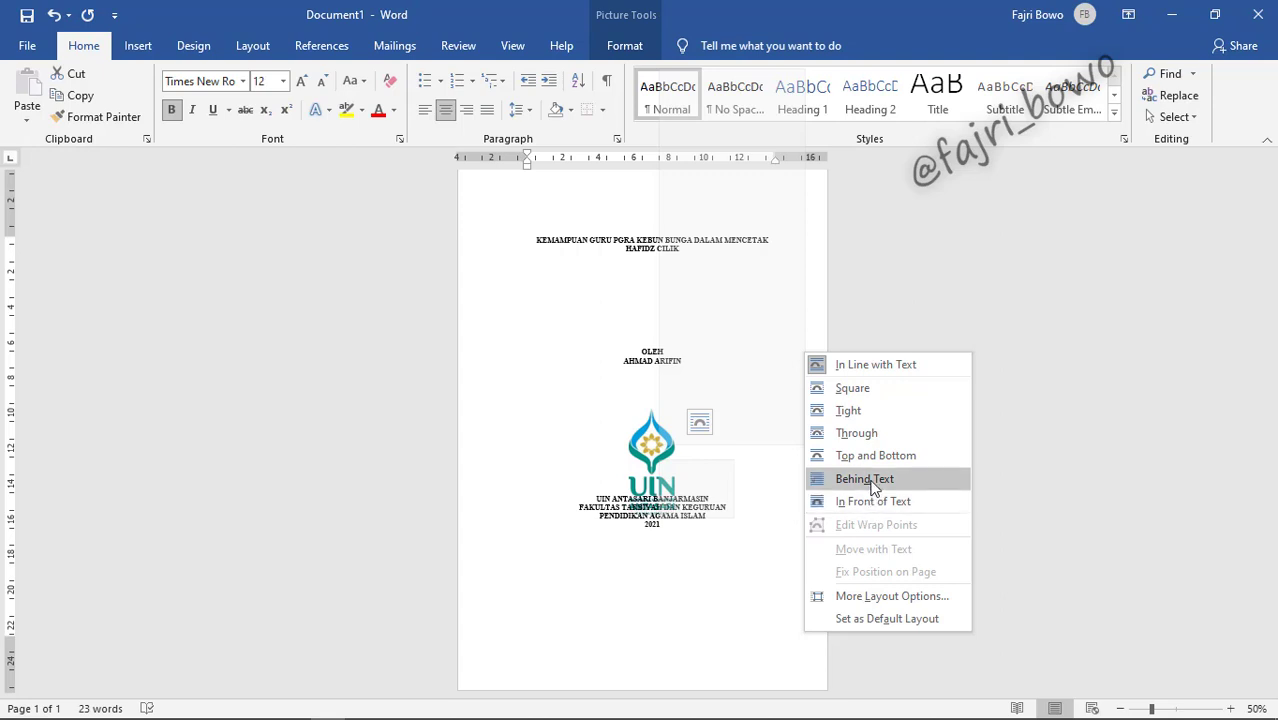
click(872, 479)
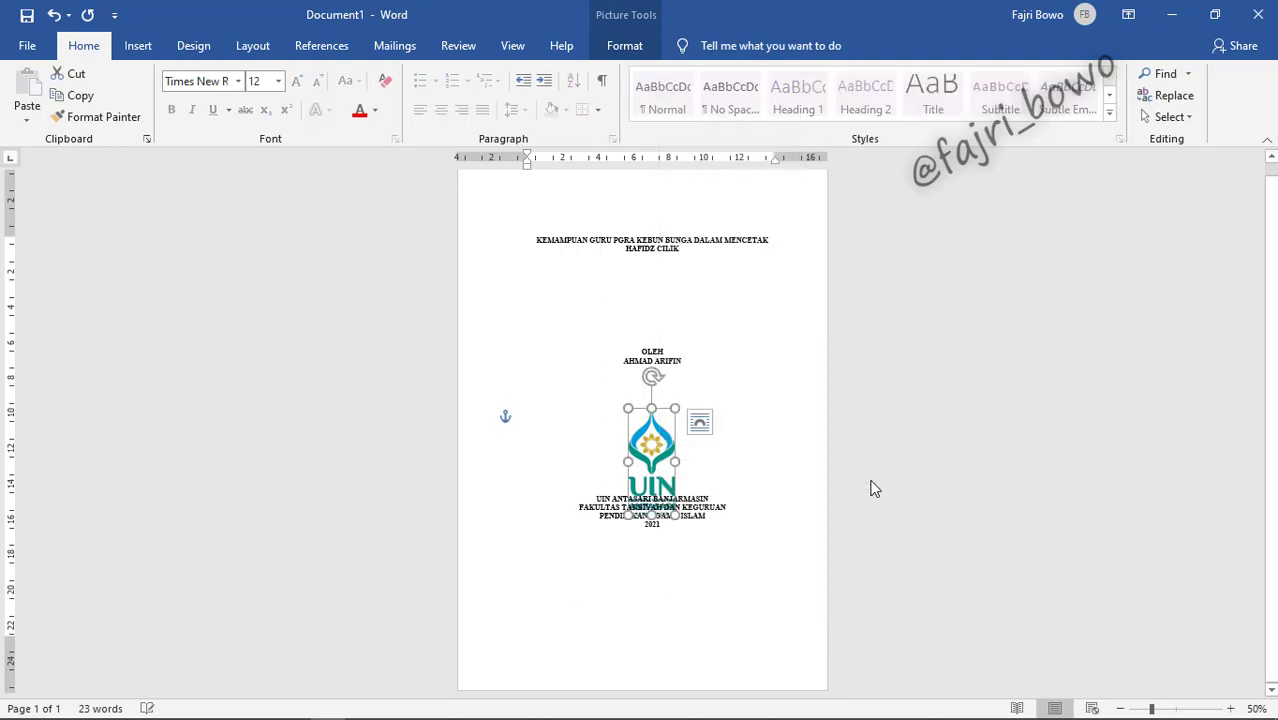
Step: Add two blank lines so the institution block drops below the logo
click(702, 469)
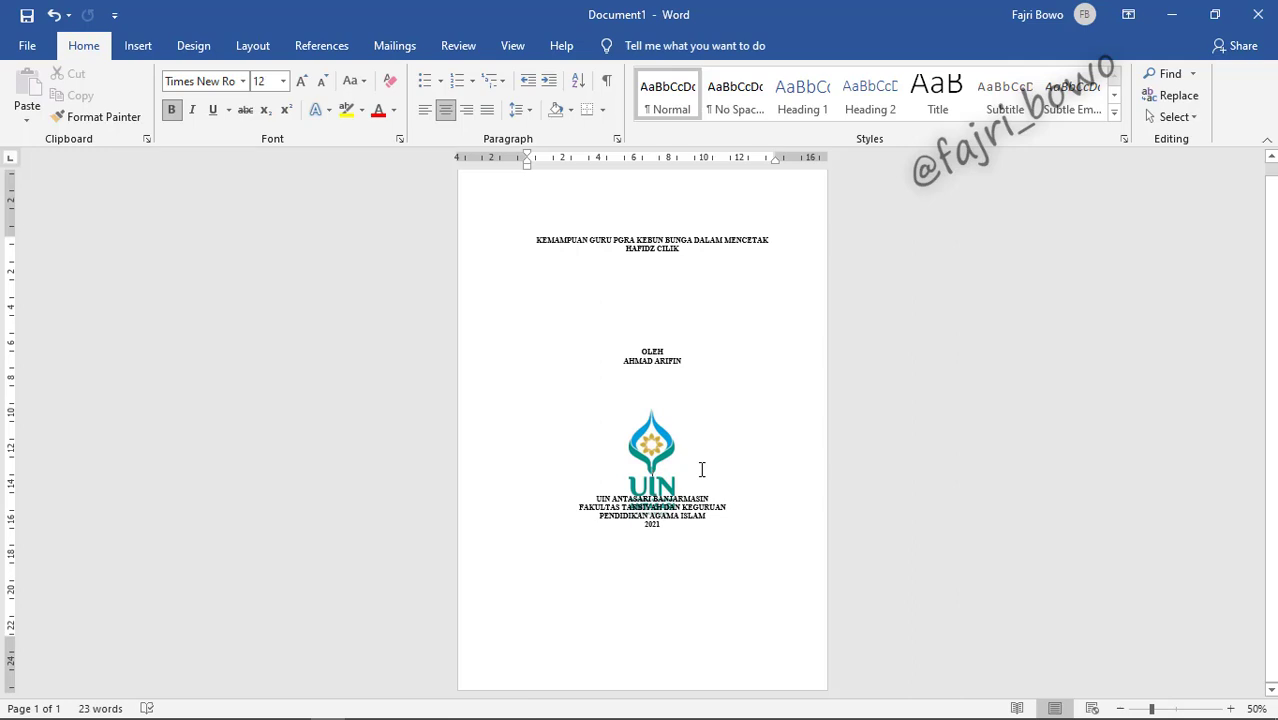
key(Return)
key(Return)
key(Return)
key(Return)
key(Return)
key(Return)
key(Return)
key(Return)
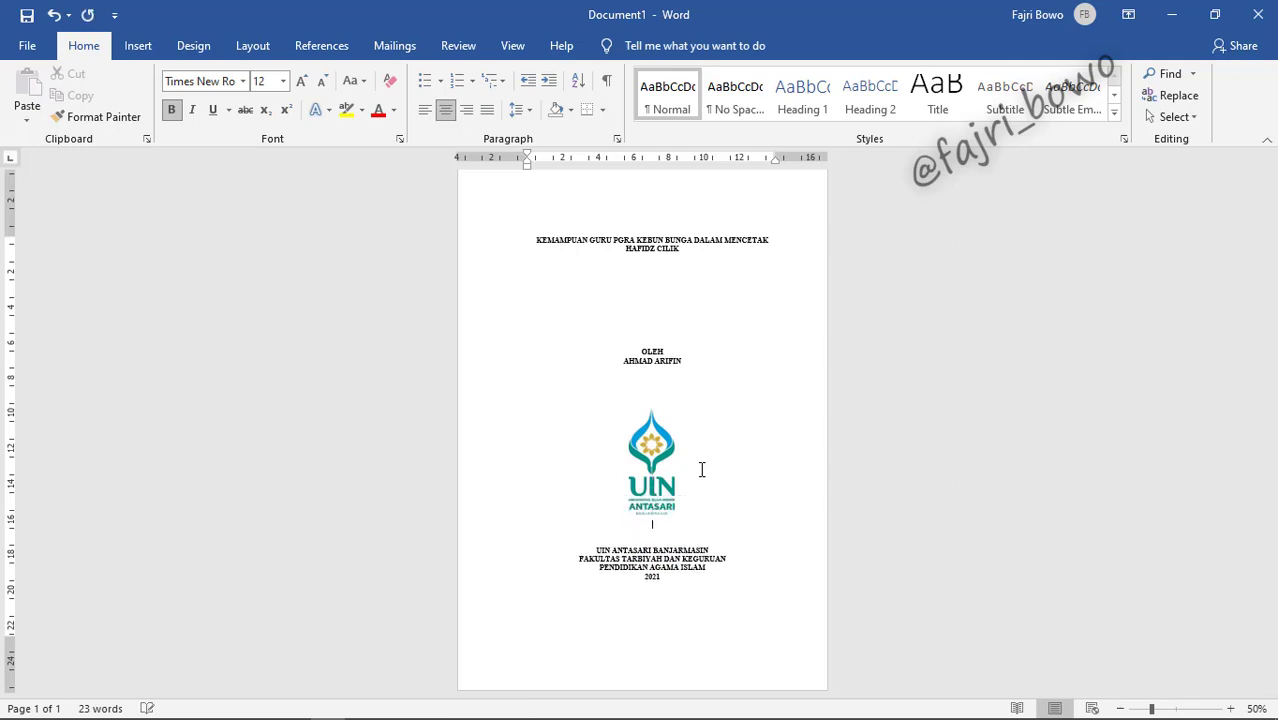
key(Return)
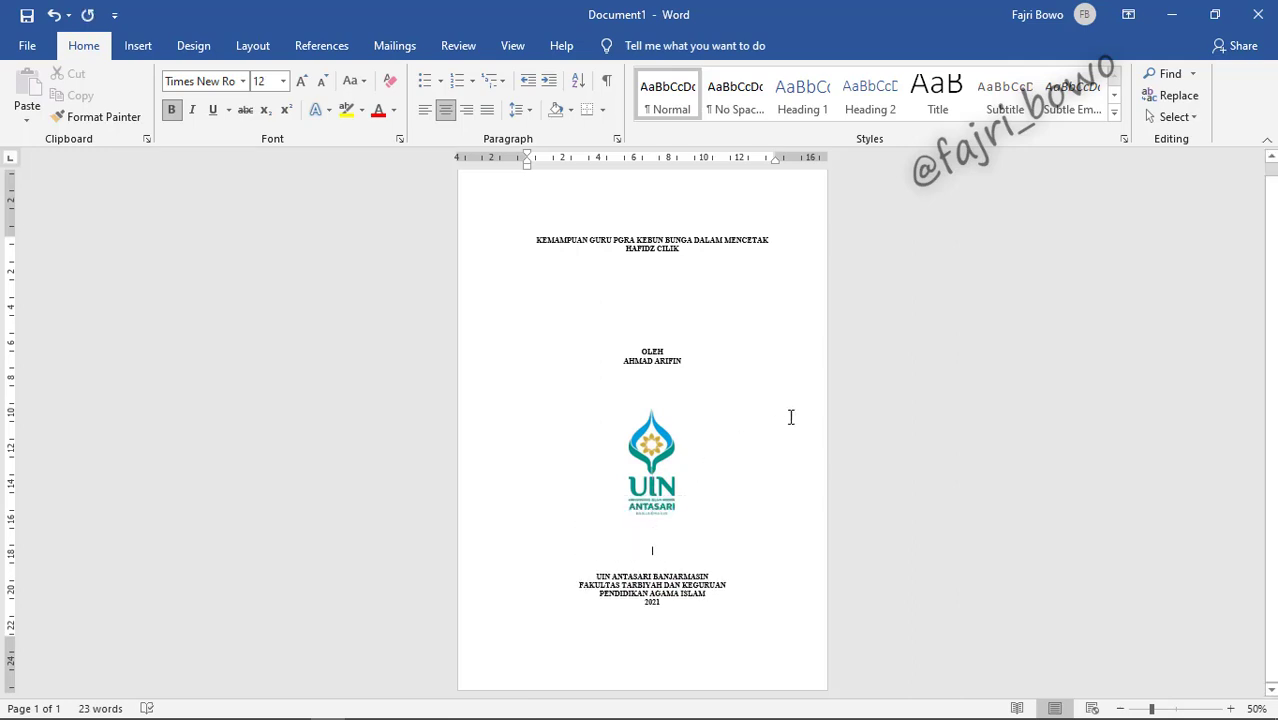
Step: Drag the logo up over the author's name and back down between author and institution text
click(668, 490)
drag(668, 490, 629, 273)
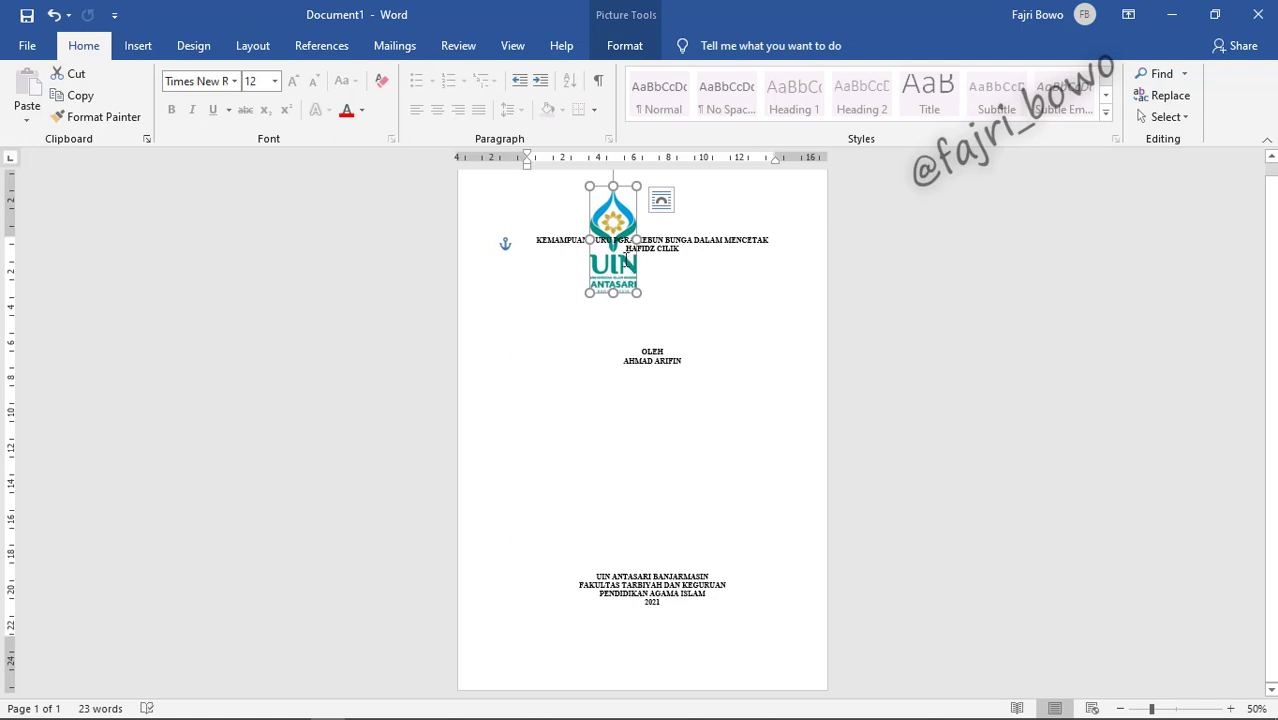
drag(636, 203, 661, 406)
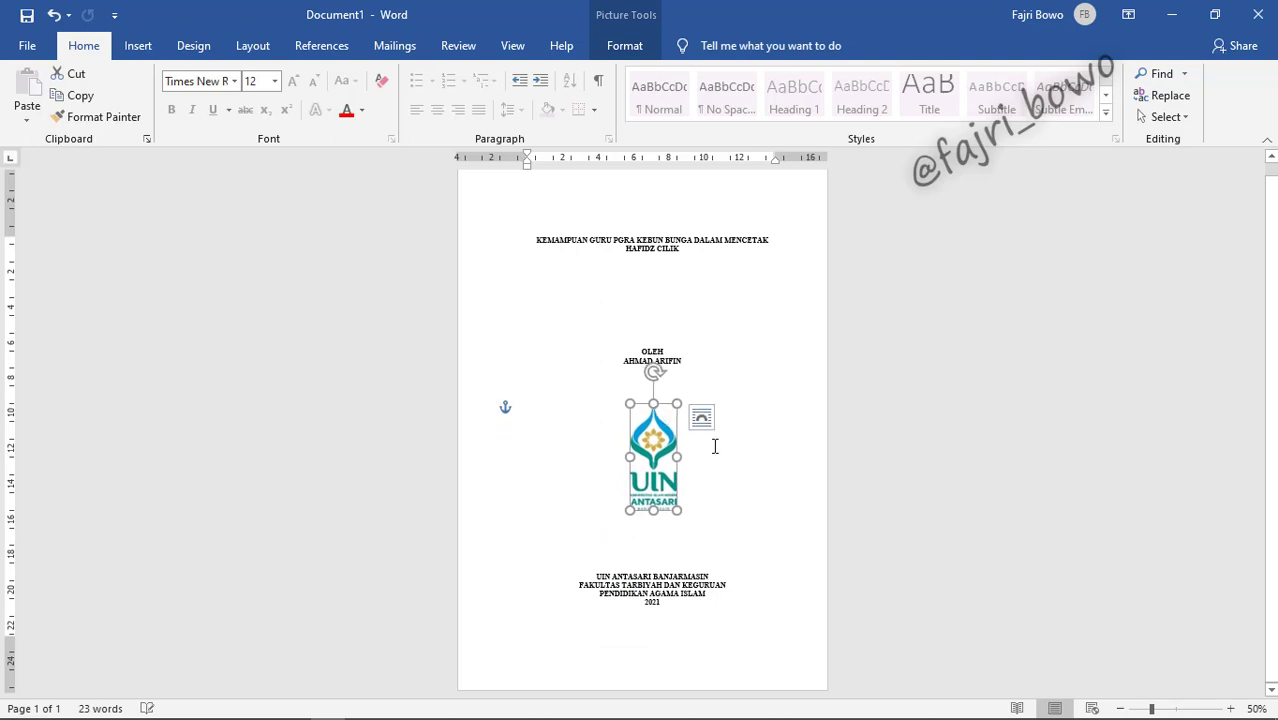
click(715, 446)
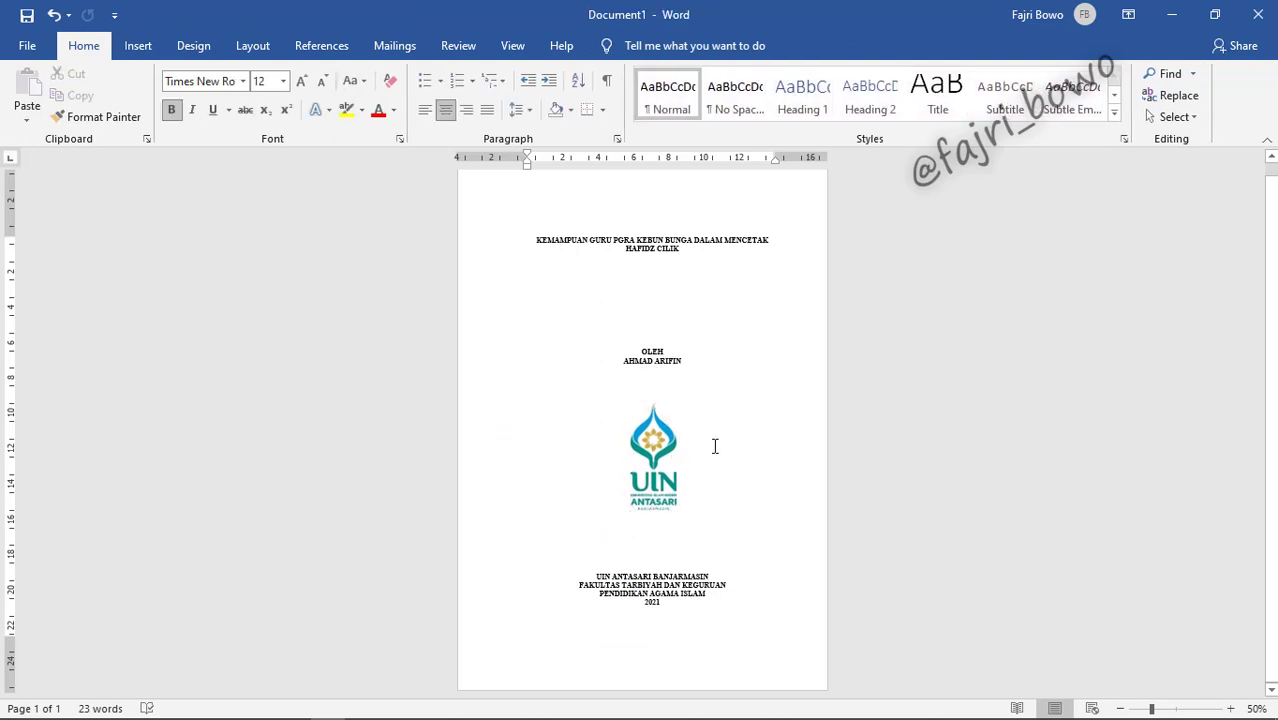
Step: Delete the logo from the cover page and open File Explorer with Win+E
click(670, 493)
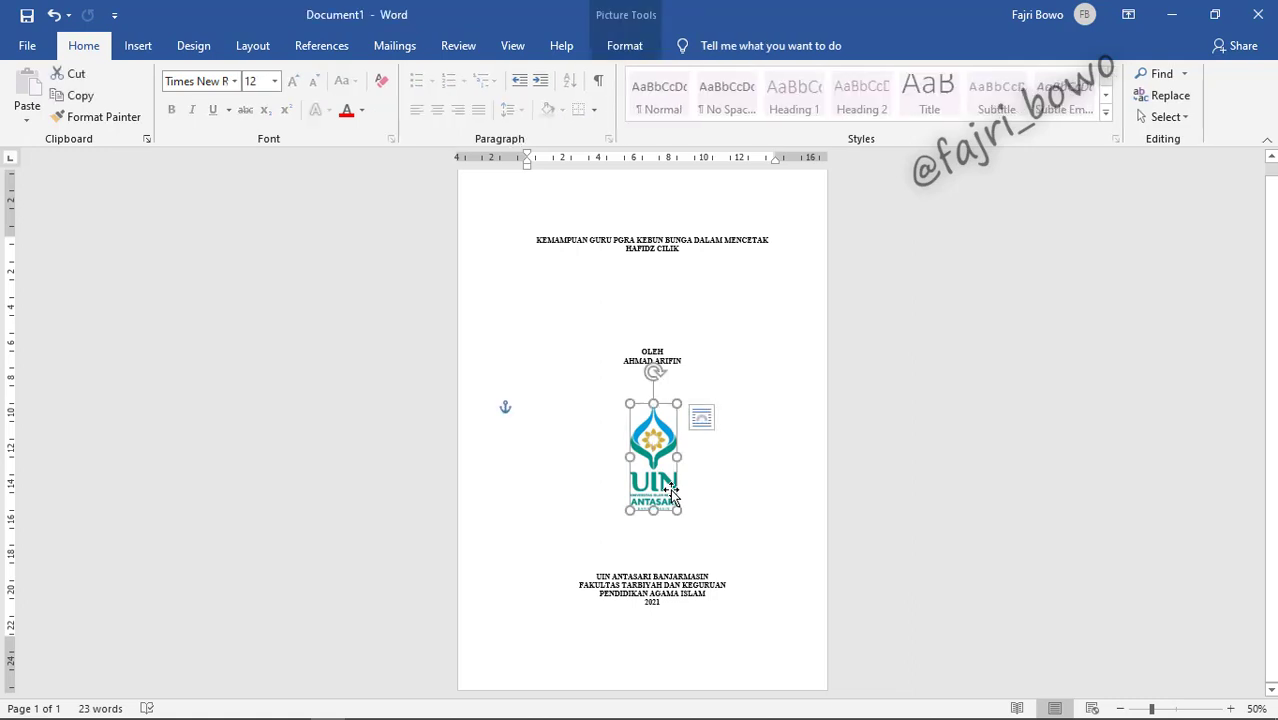
key(Delete)
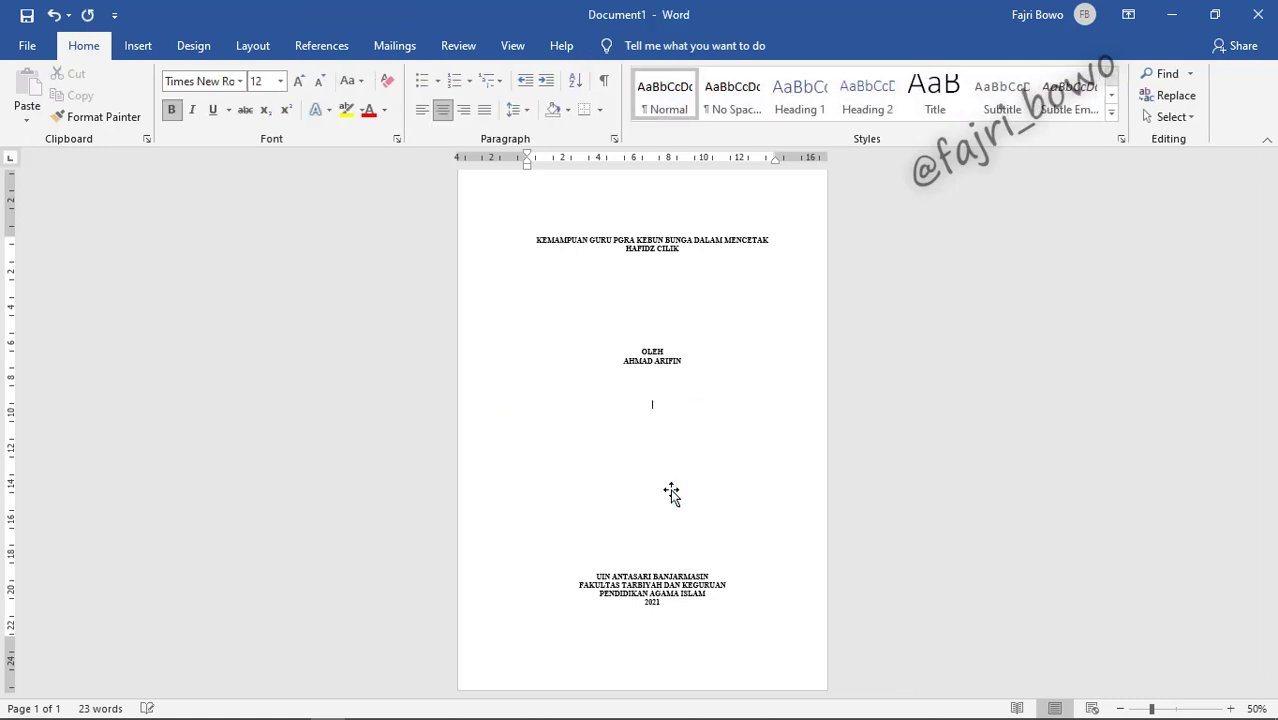
key(super+e)
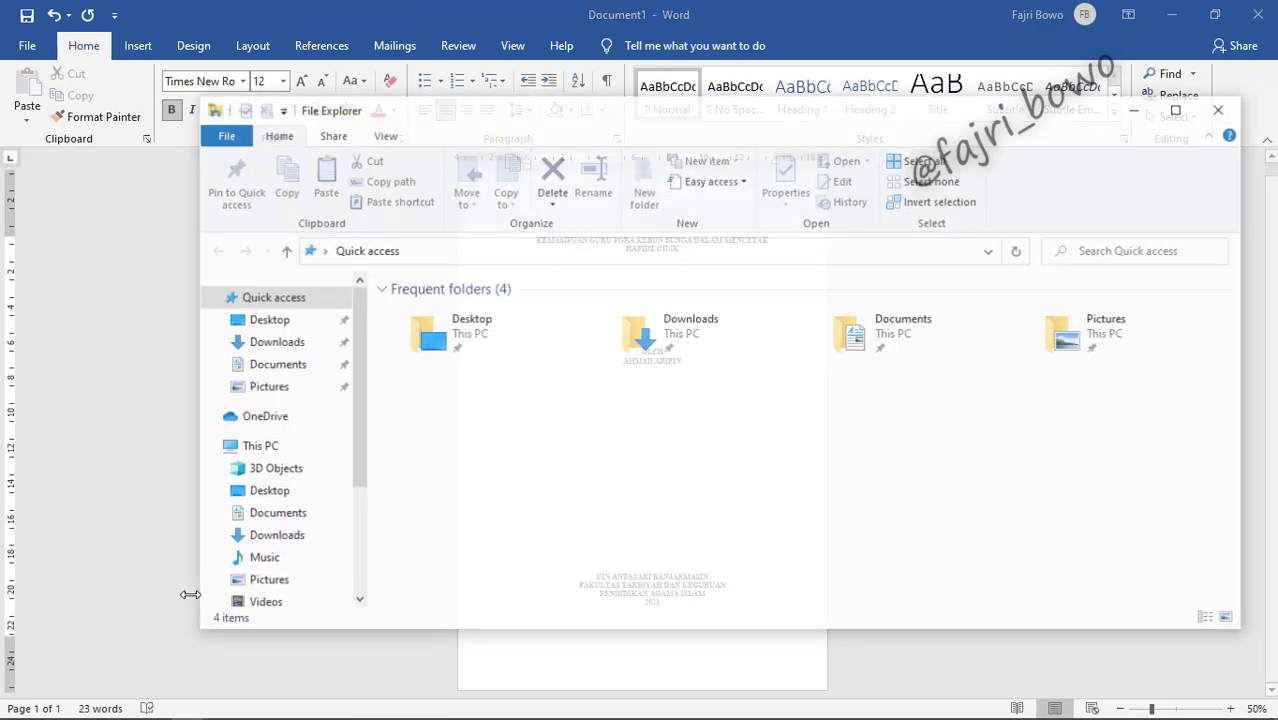
Step: Drag Logo UIN from the Pictures folder into the document below the author line
click(282, 394)
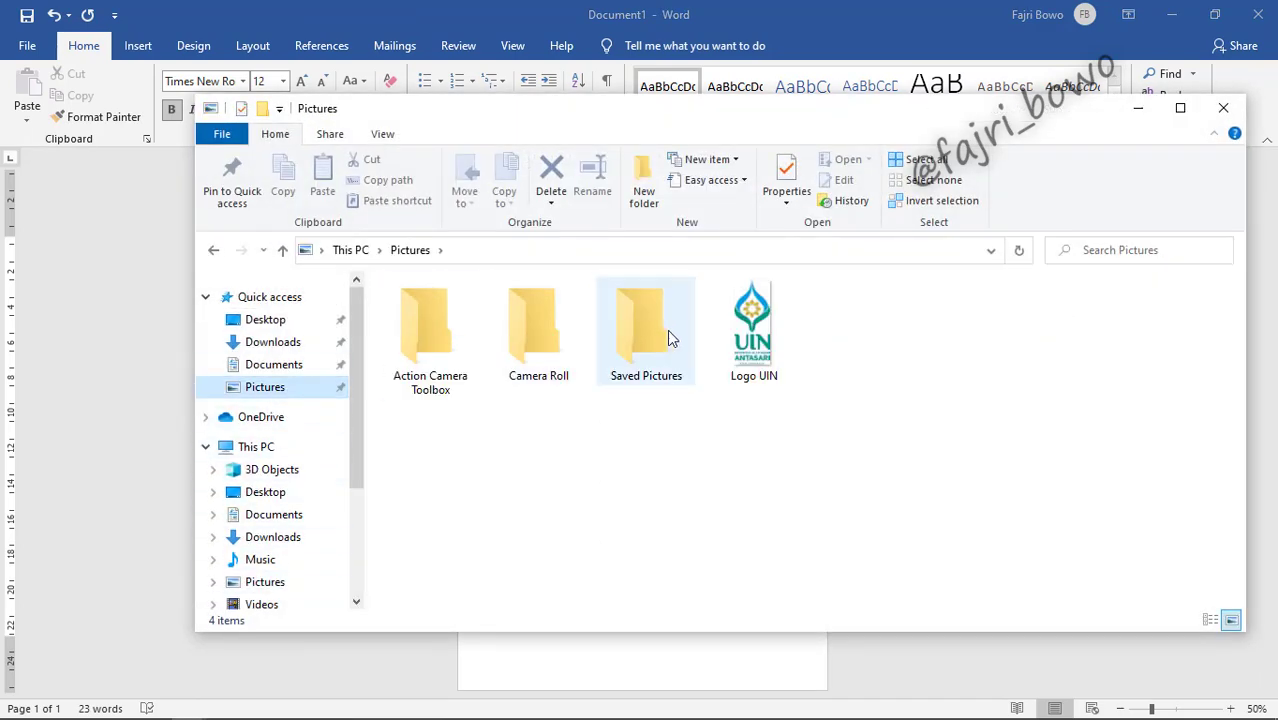
drag(752, 330, 647, 413)
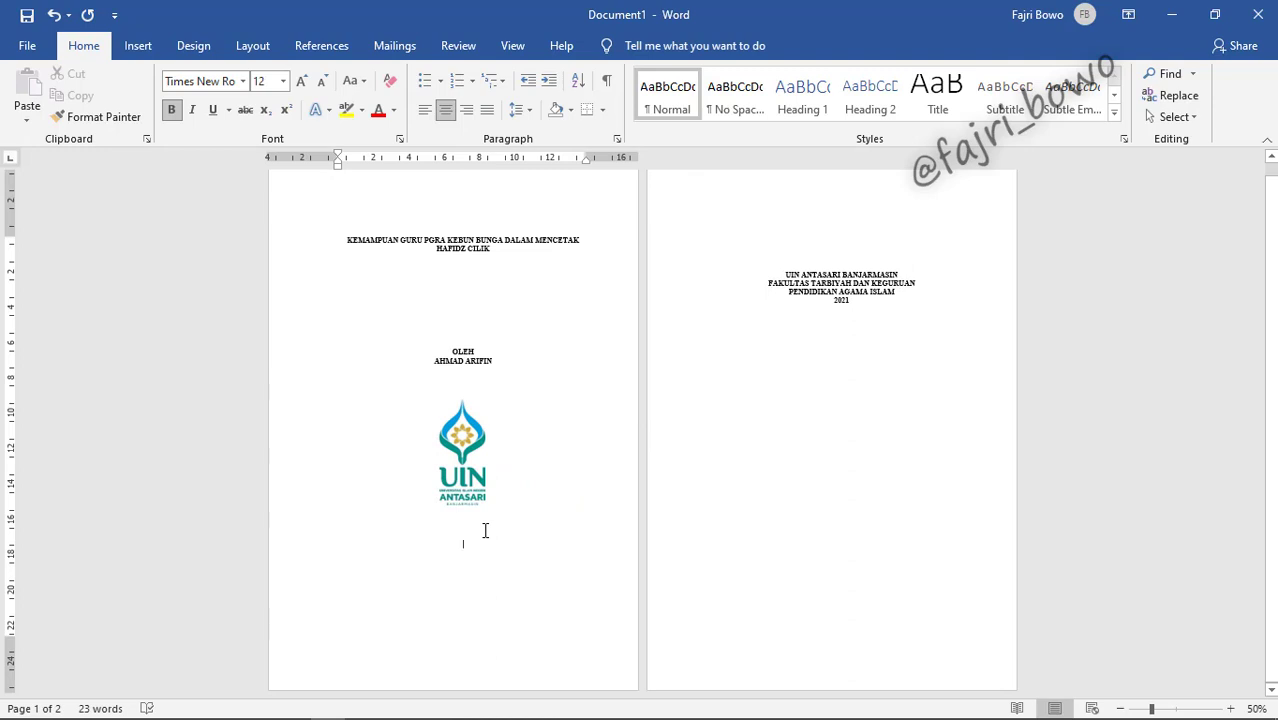
Step: Delete three empty lines to pull the institution block back onto page one
key(Delete)
key(Delete)
key(Delete)
key(Delete)
key(Delete)
key(Delete)
key(Delete)
key(Delete)
key(Delete)
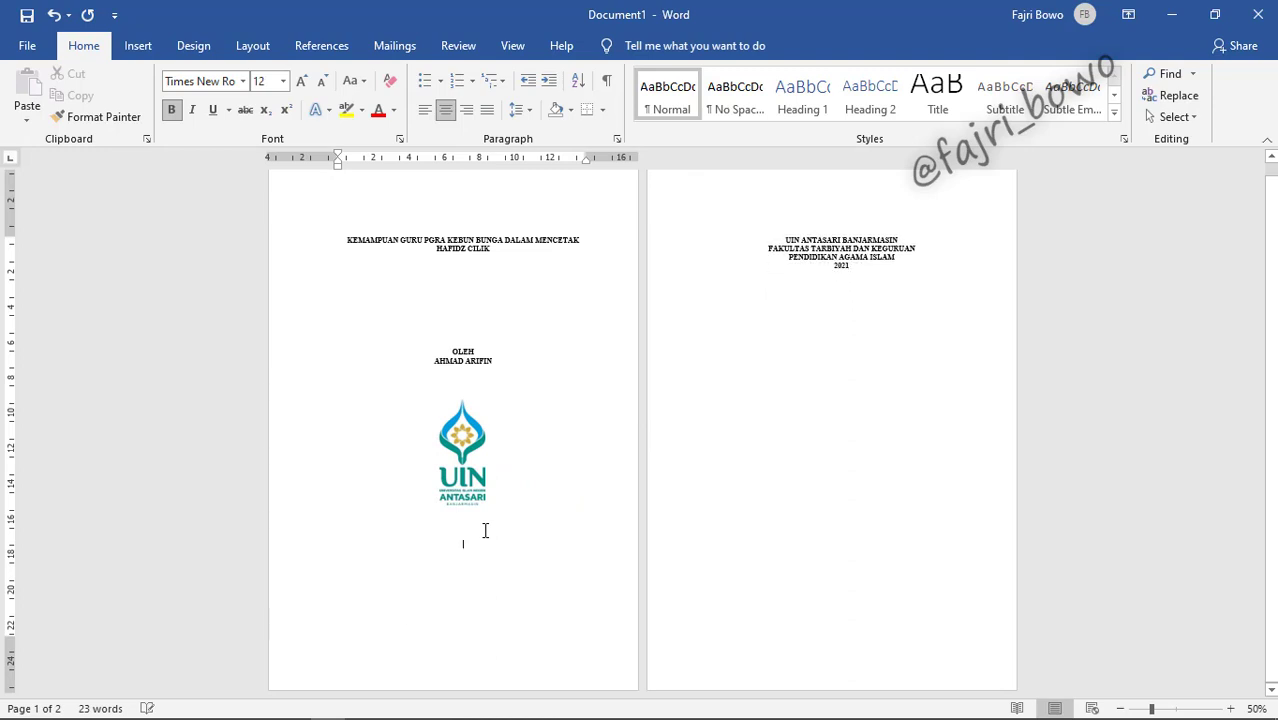
key(Delete)
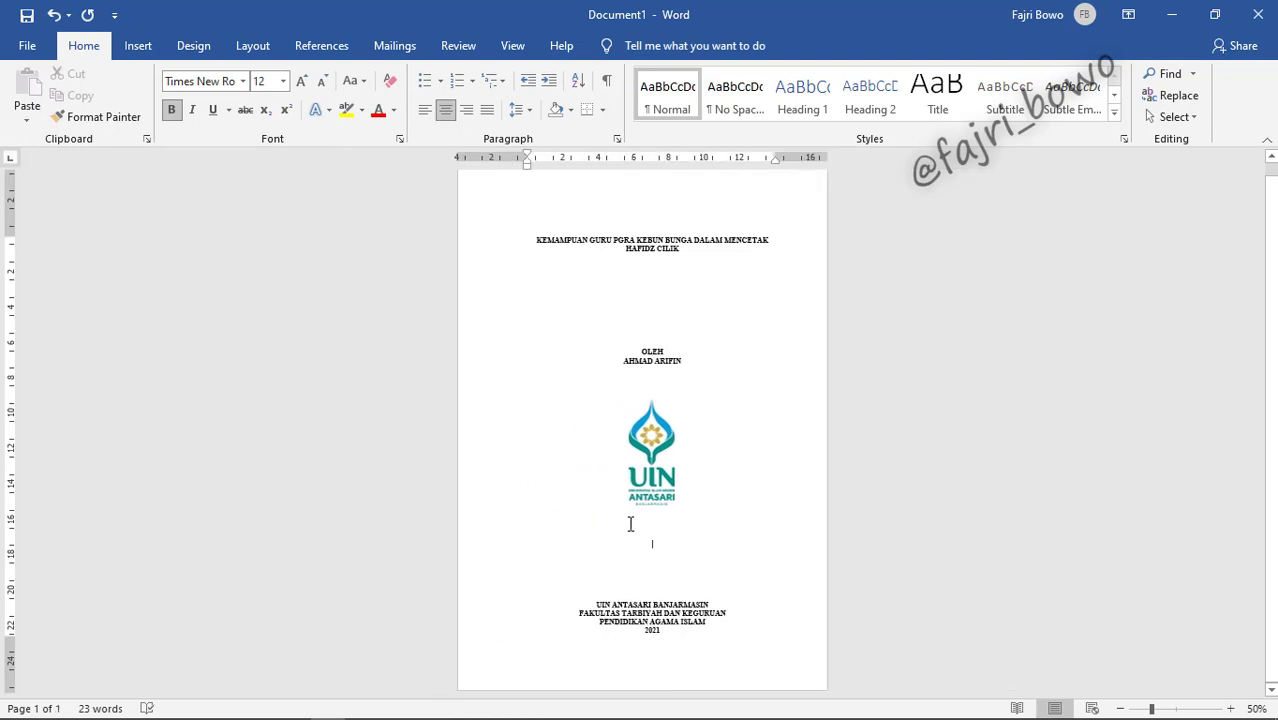
key(Delete)
Step: Set the re-inserted Logo UIN's text wrapping to Behind Text
click(651, 481)
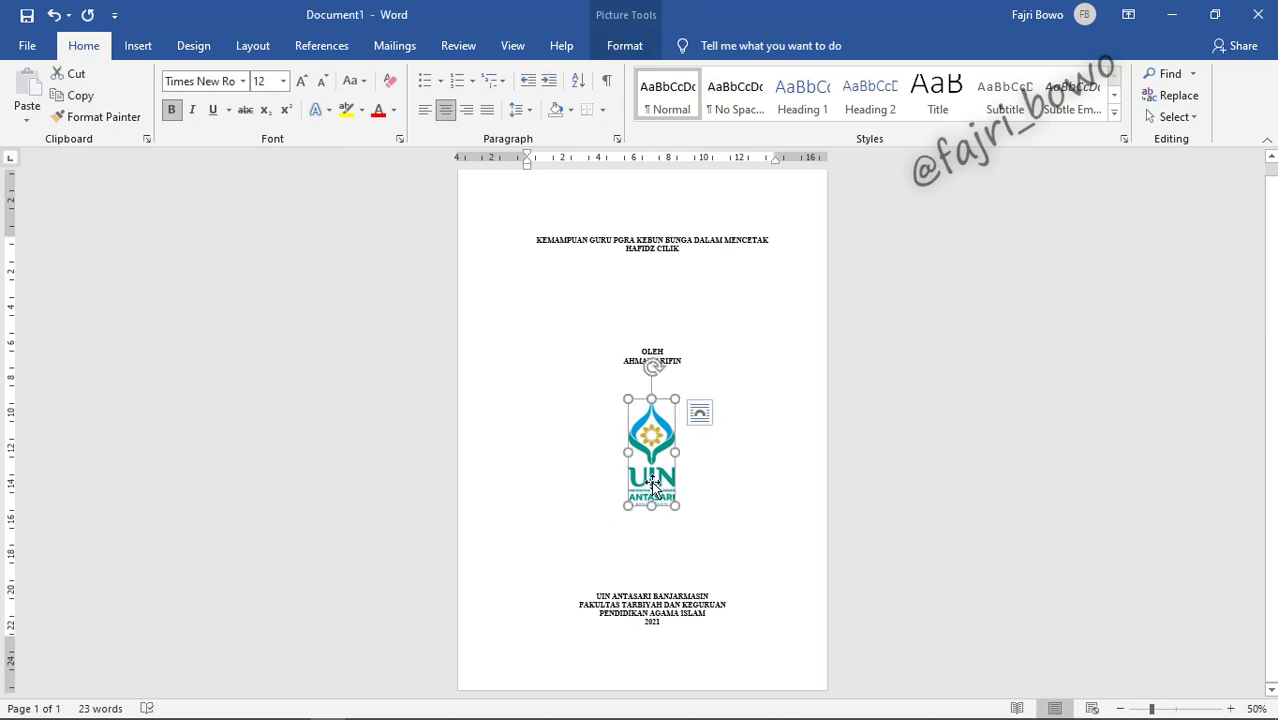
right_click(651, 481)
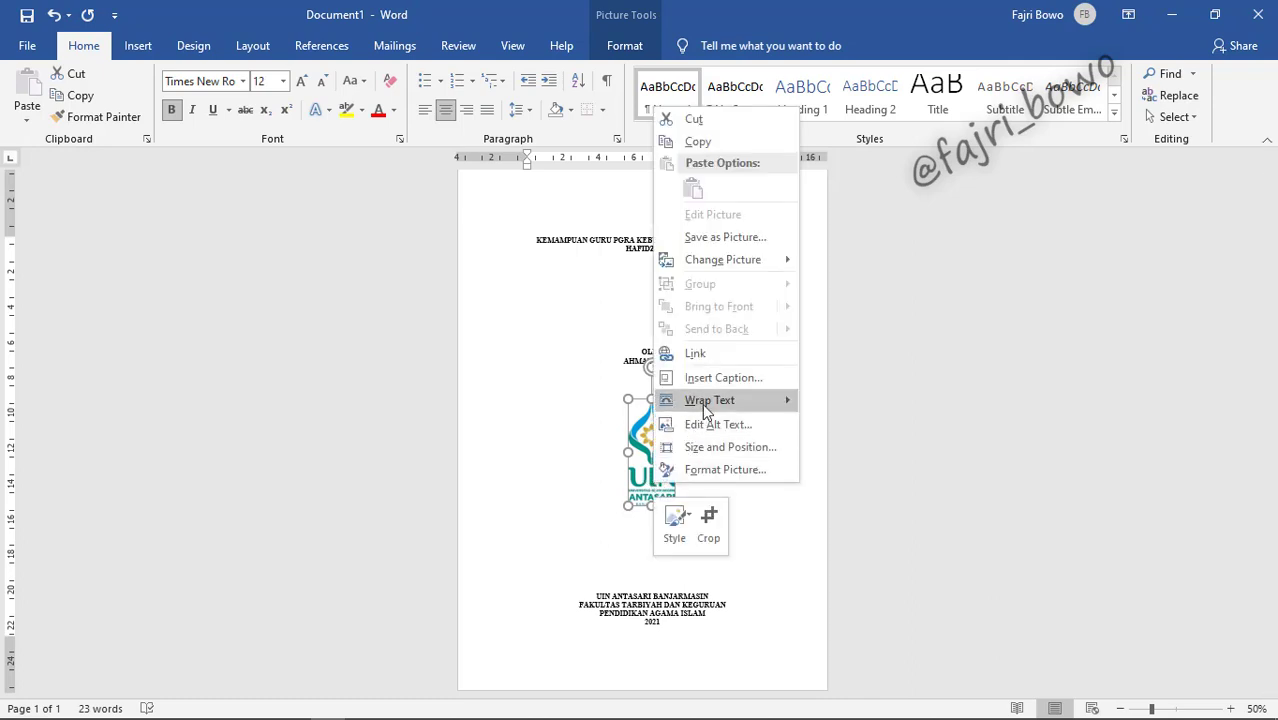
mouse_move(787, 405)
click(848, 516)
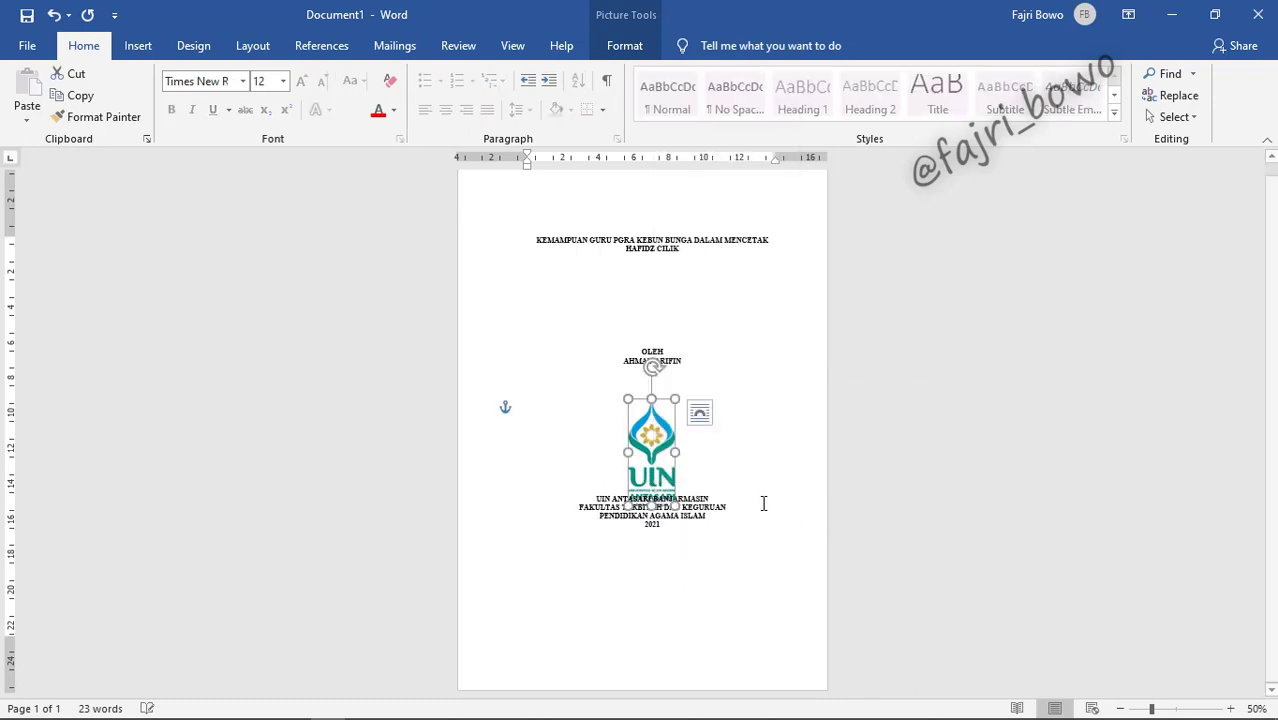
Step: Insert three blank lines before the institution block to move it below the logo
click(708, 484)
key(Return)
key(Return)
key(Return)
key(Return)
key(Return)
key(Return)
key(Return)
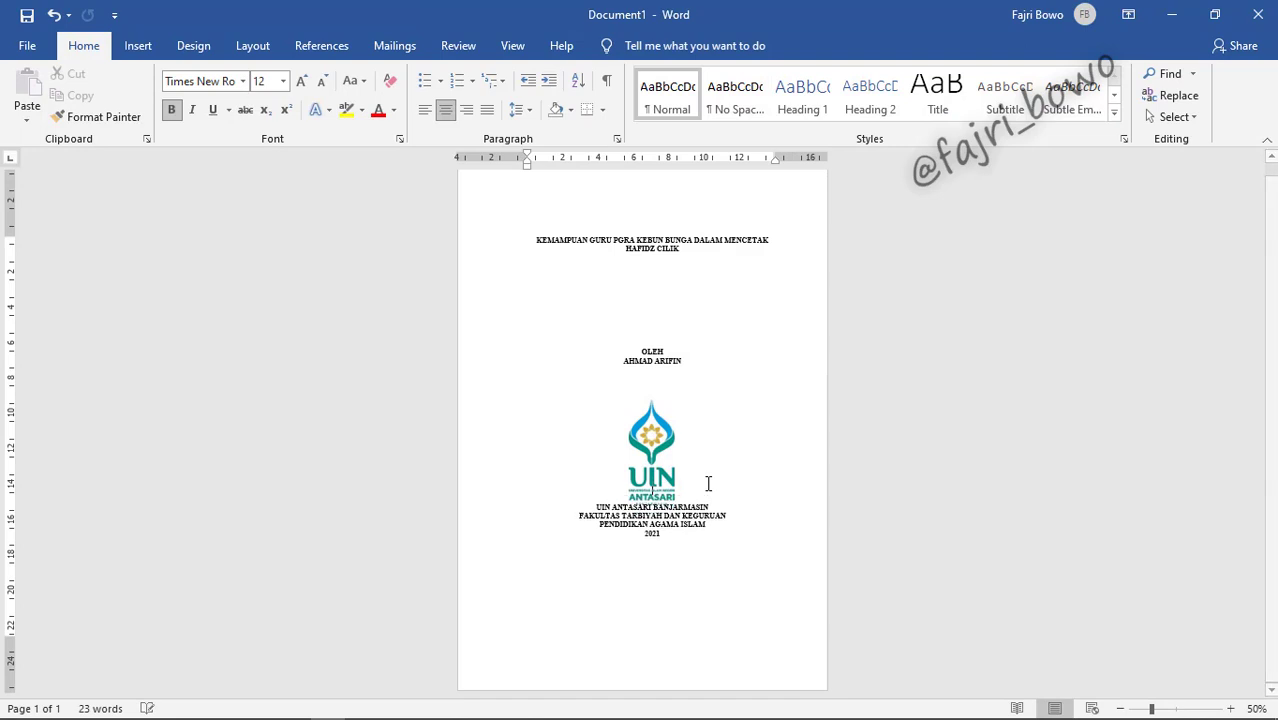
key(Return)
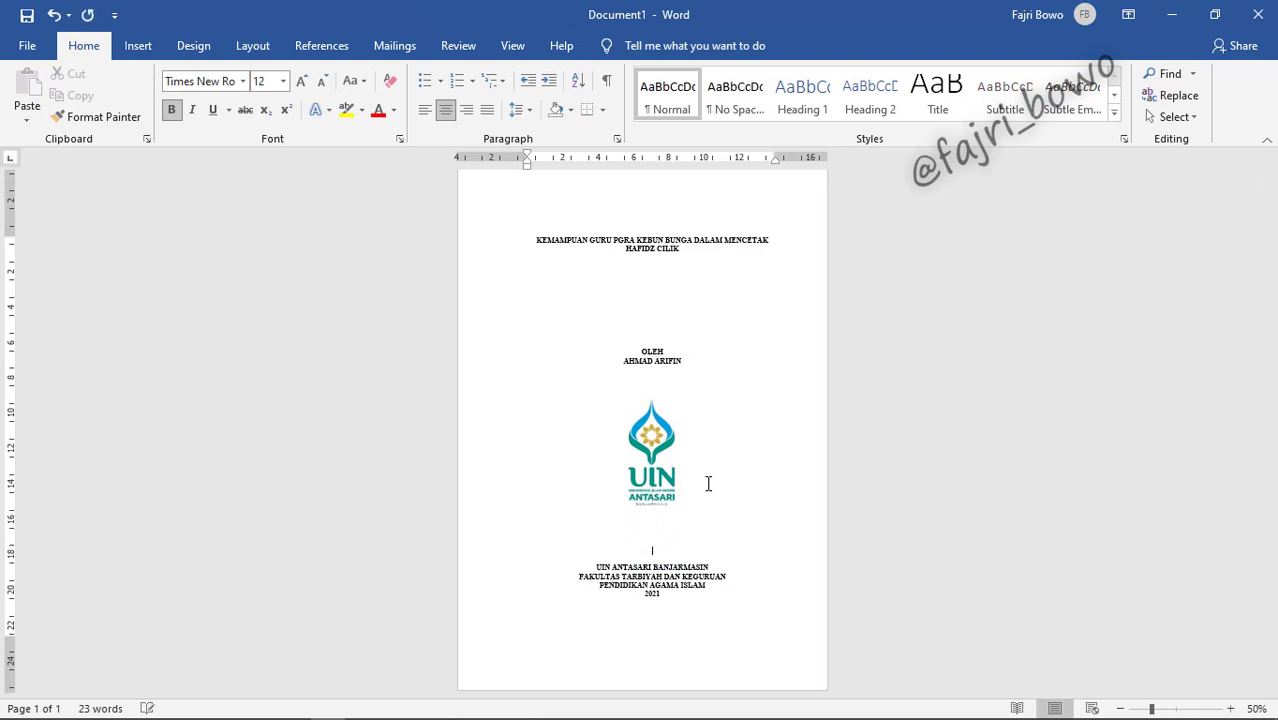
key(Return)
click(762, 434)
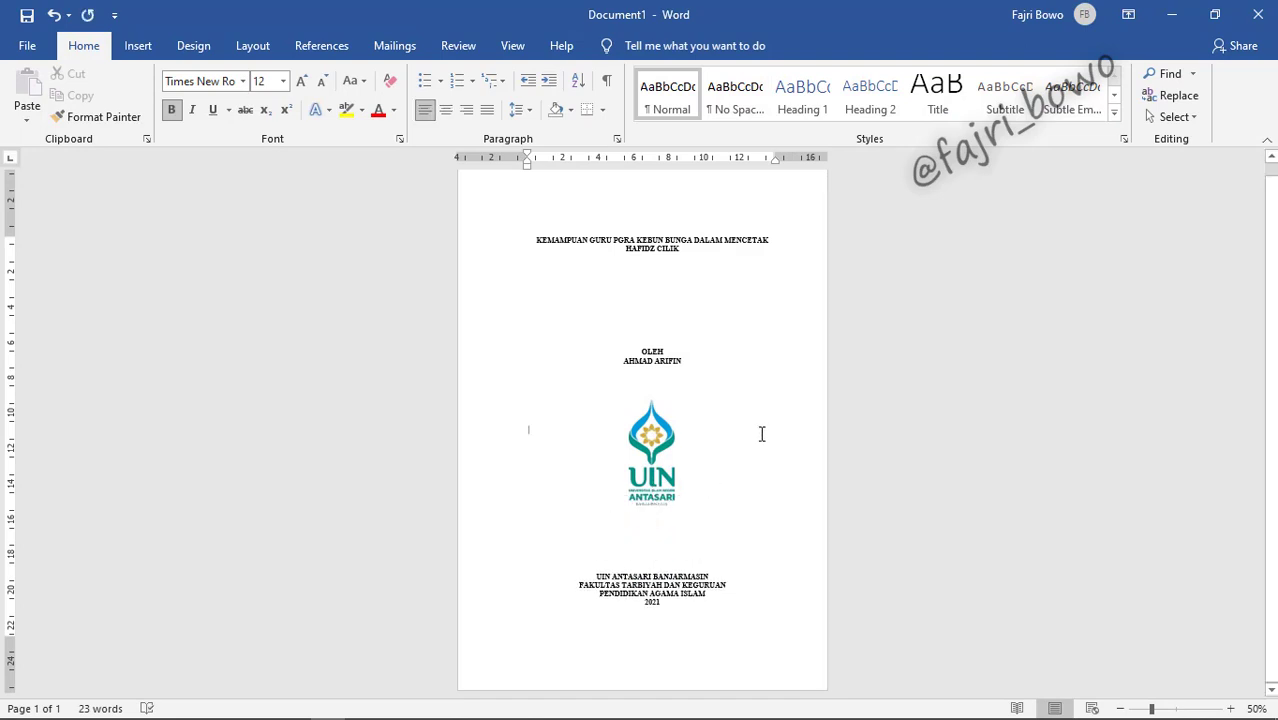
Step: Insert an empty line at the end of the author line to shift the logo lower
click(918, 397)
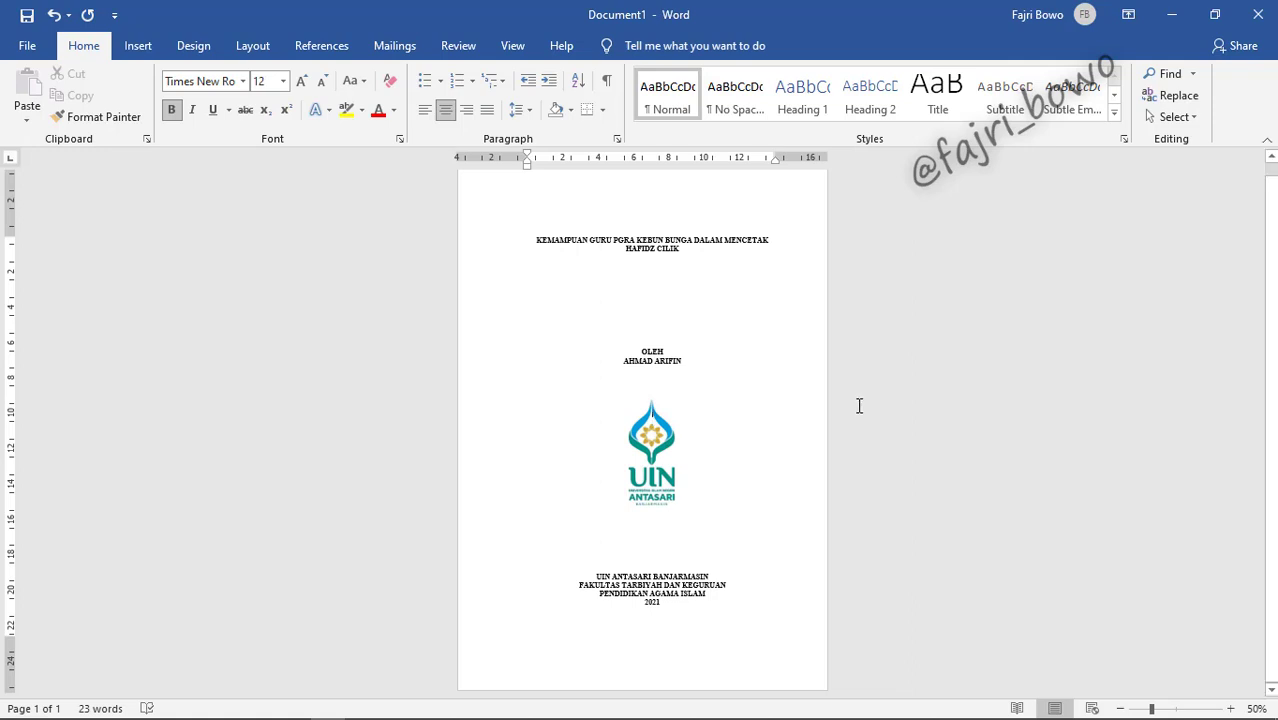
key(Return)
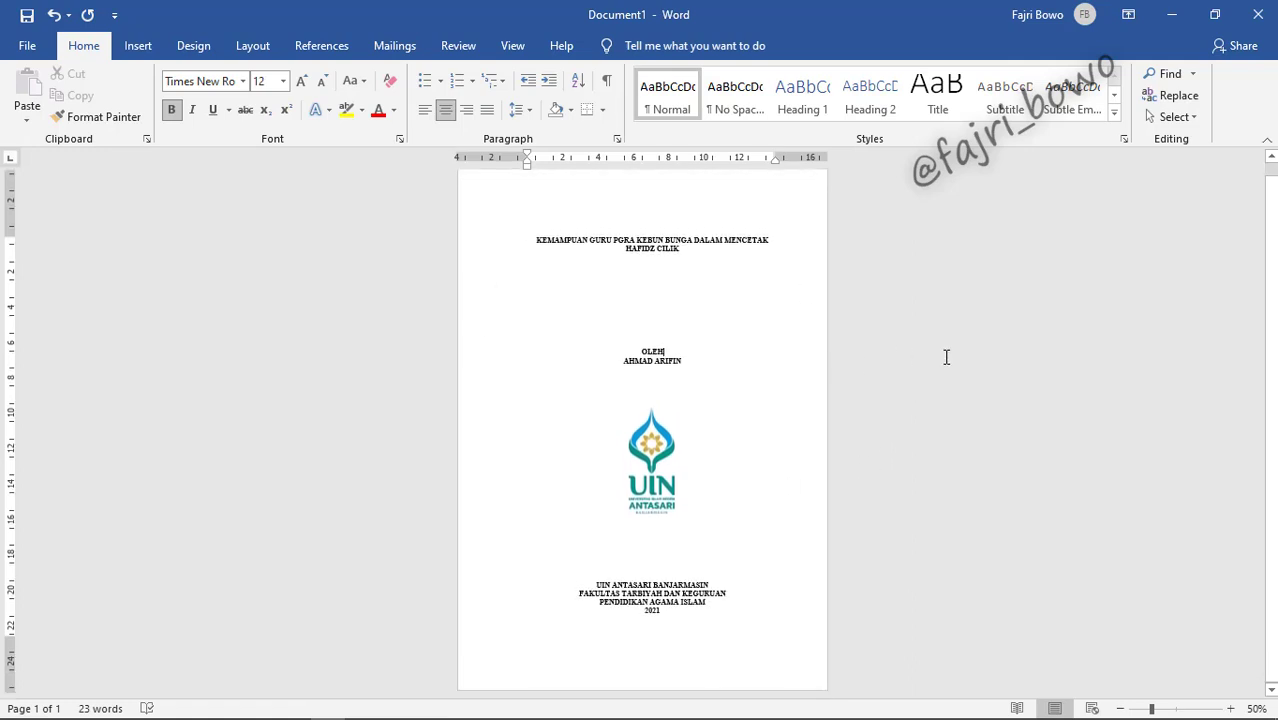
Step: Save the document to the Documents folder with Ctrl+S
key(ctrl+s)
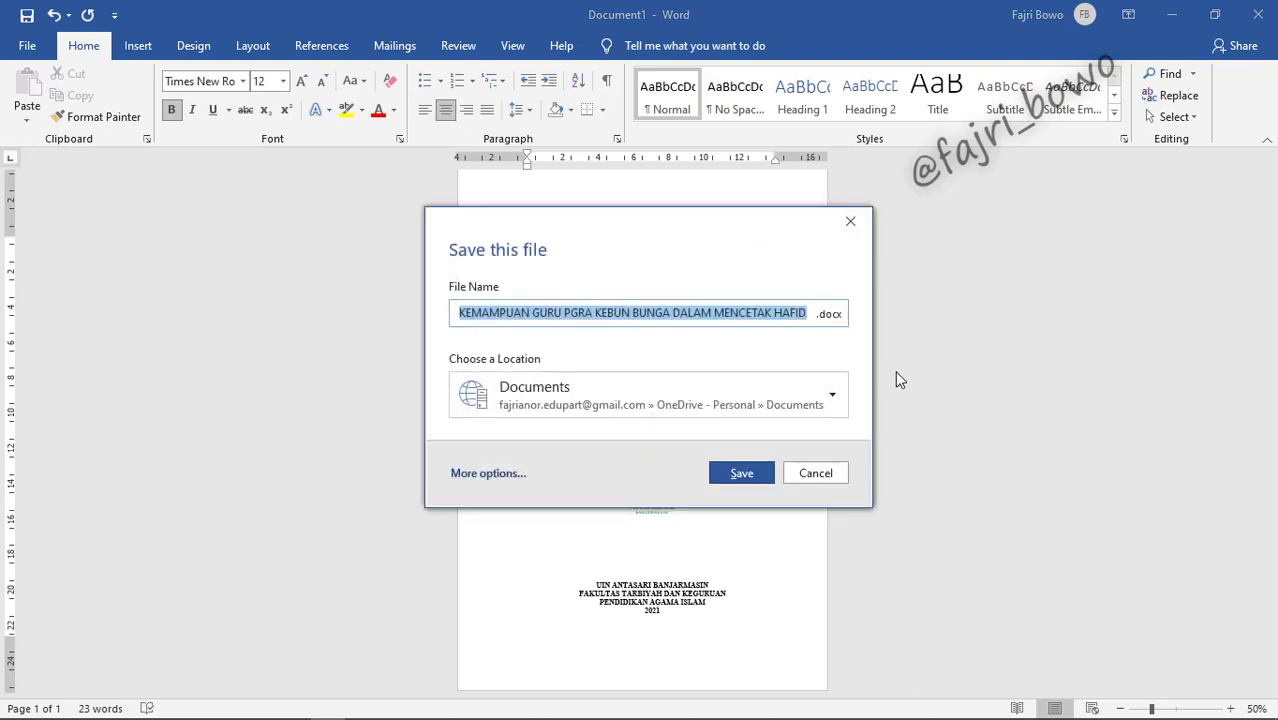
click(782, 391)
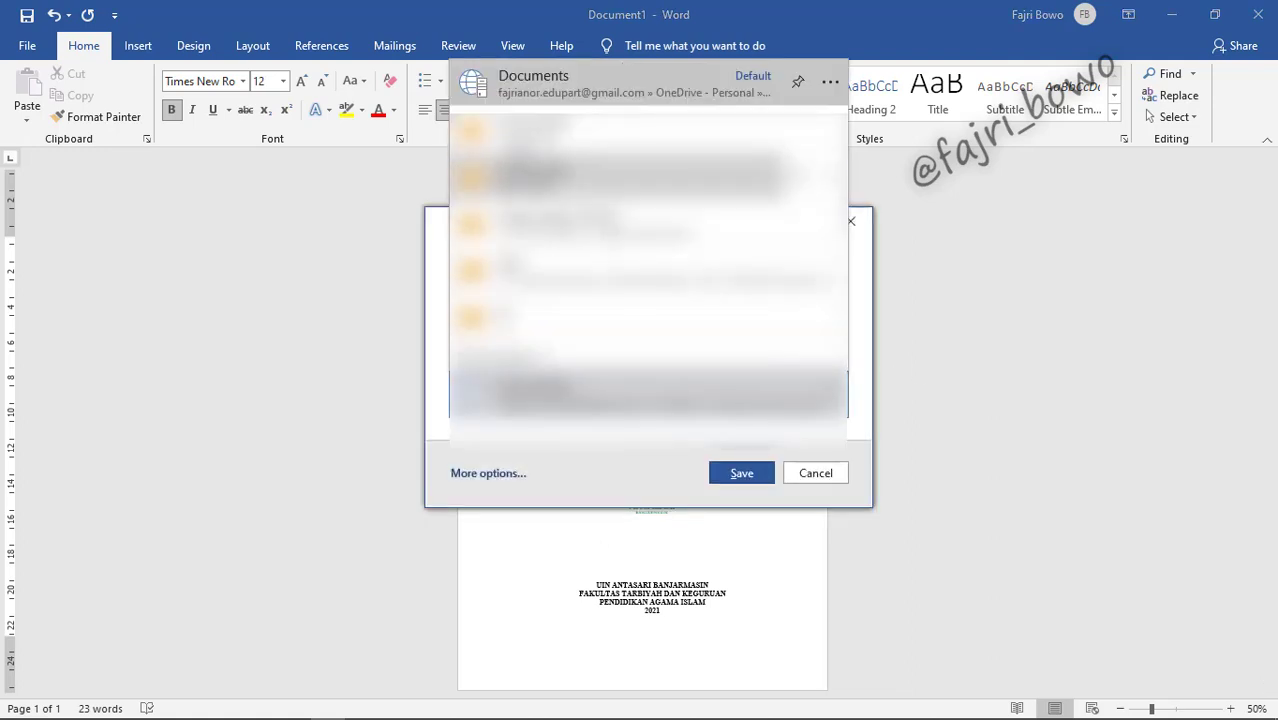
click(577, 133)
click(742, 473)
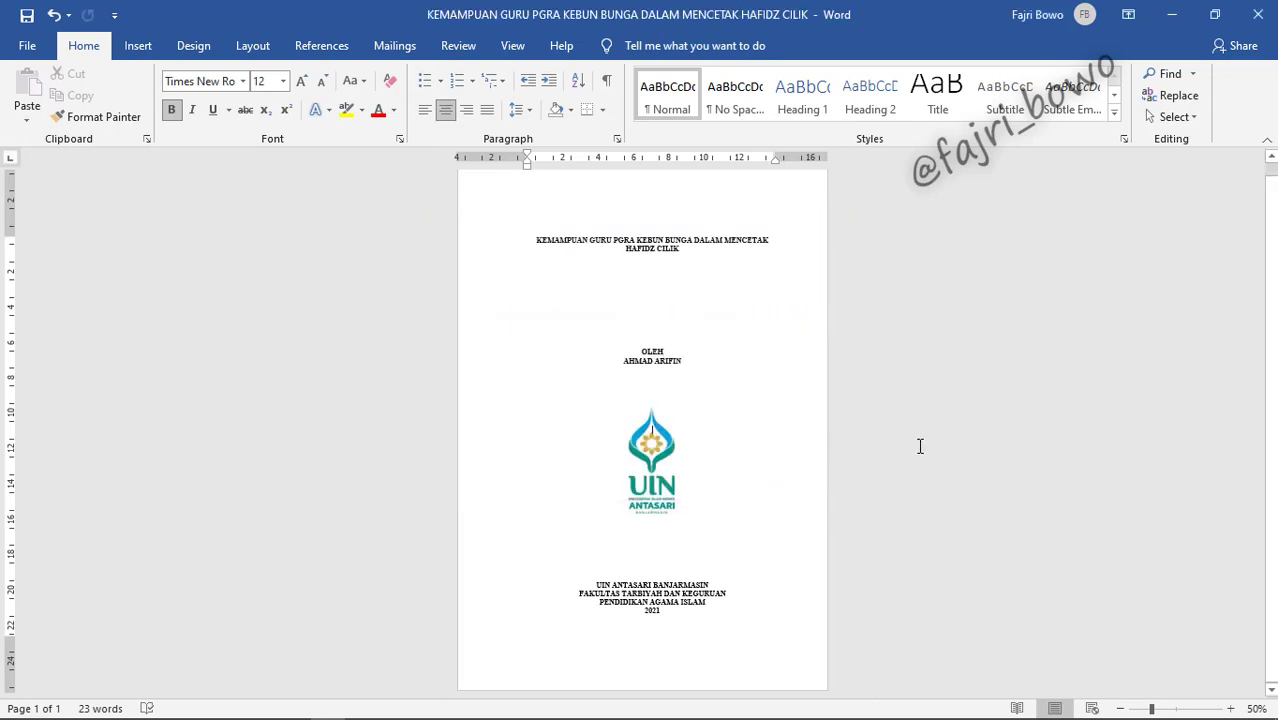
Step: Scroll through the saved cover and place the cursor on the author's name line
scroll(920, 446, up, 1)
scroll(920, 446, down, 1)
scroll(920, 446, down, 1)
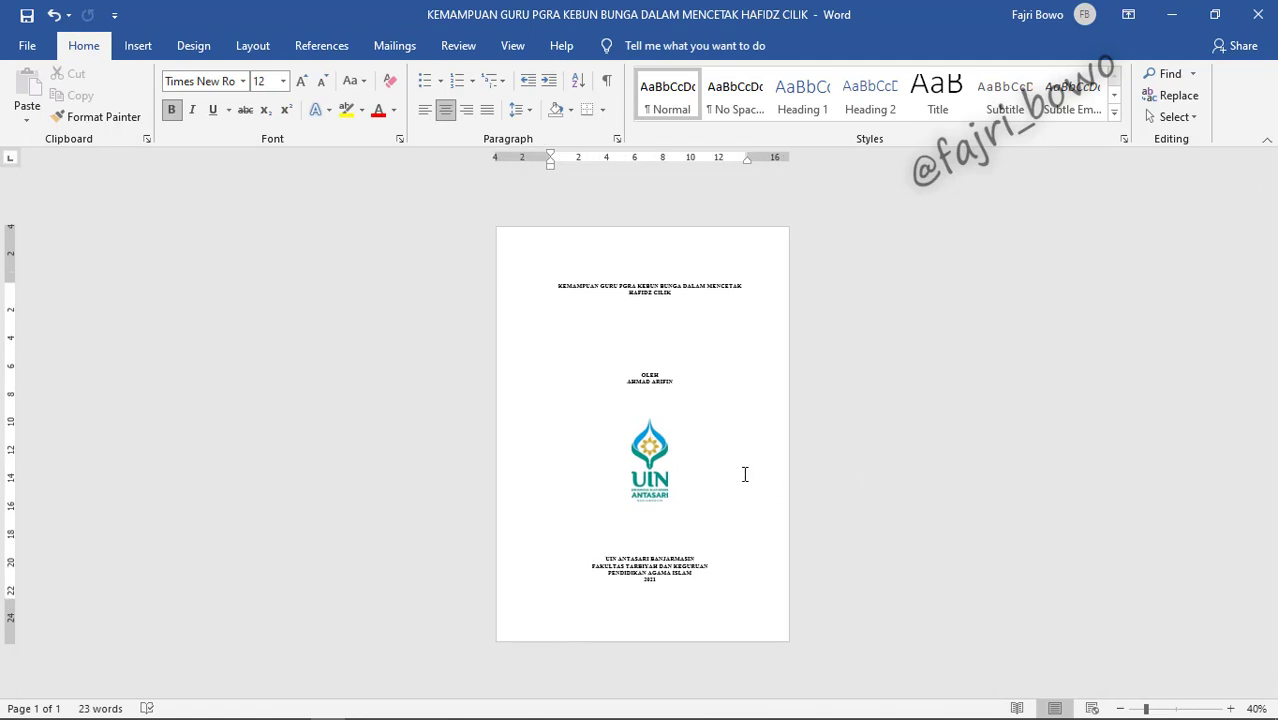
scroll(745, 474, up, 1)
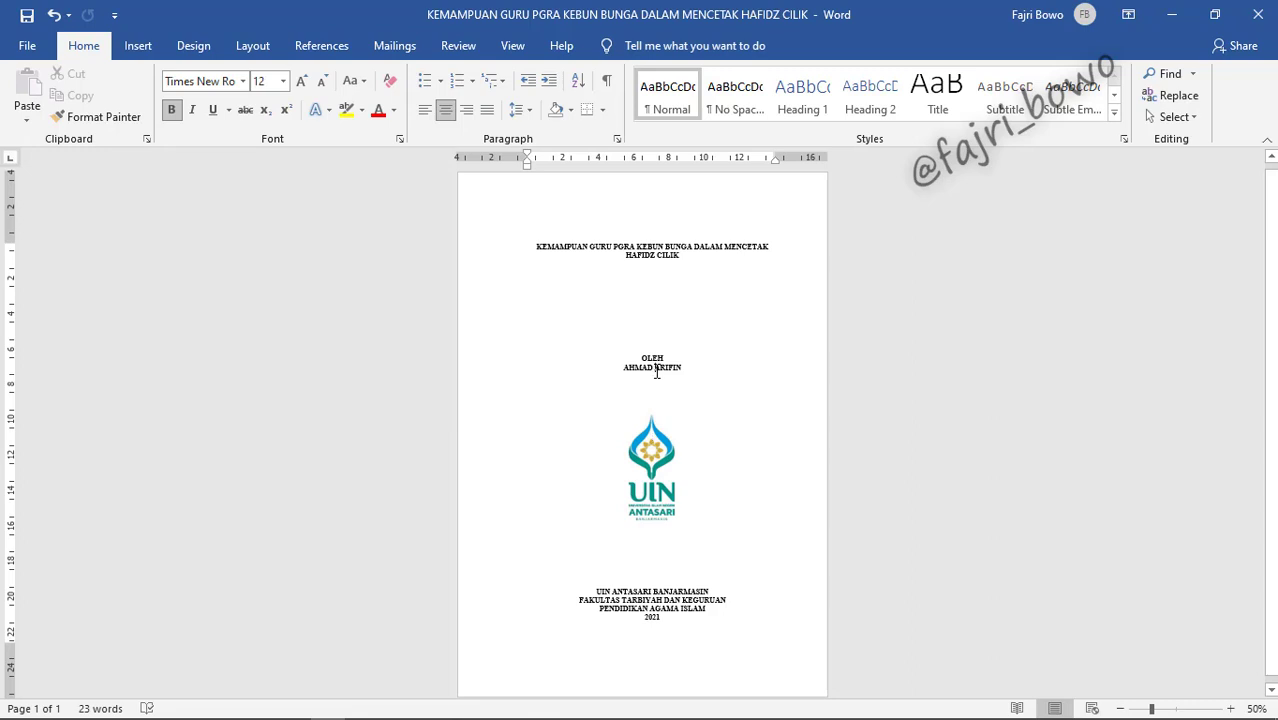
click(657, 371)
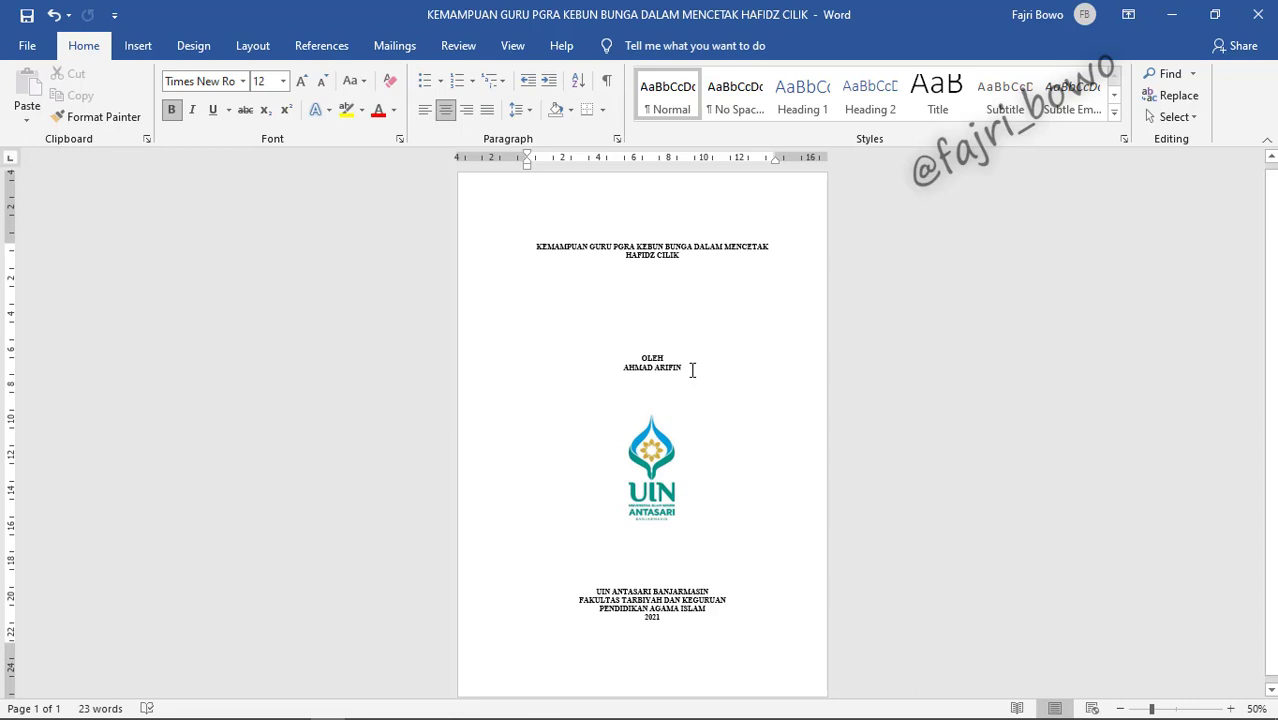
Step: Save a PDF copy, KEMAMPUAN GURU PGRA KEBUN BUNGA DALAM MENCETAK HAFIDZ CILIK.pdf, to Documents
click(32, 46)
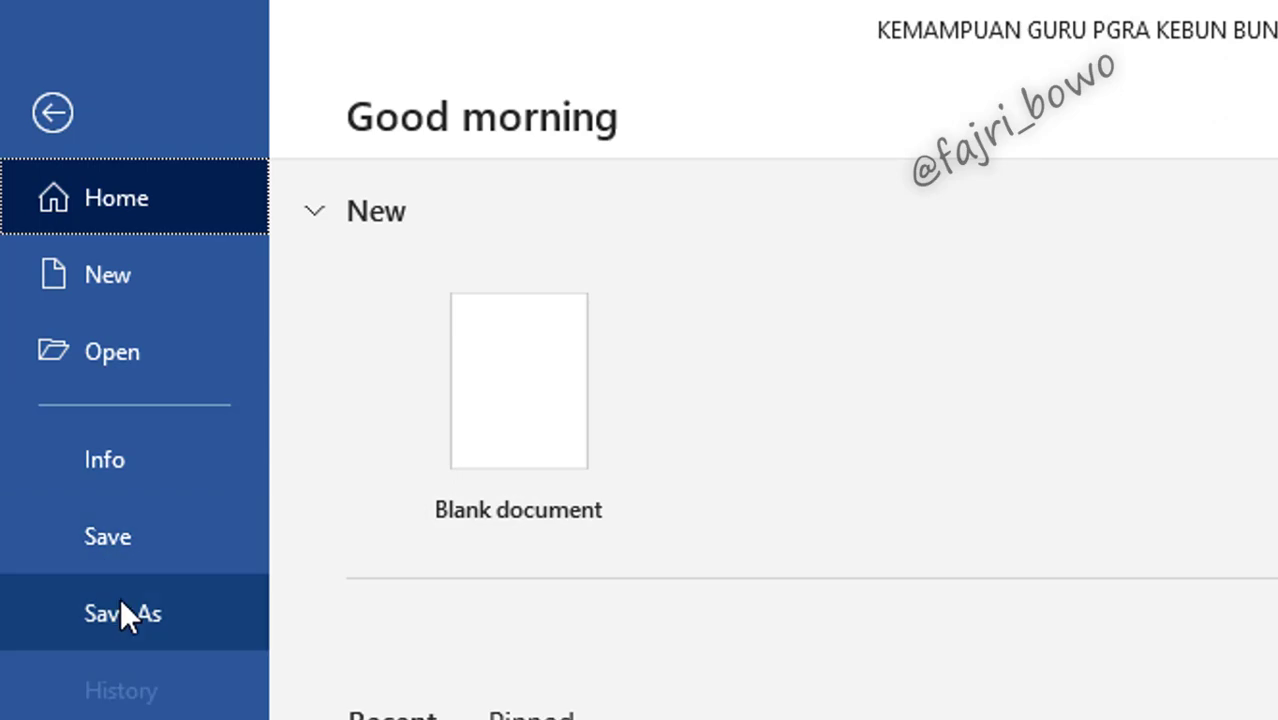
click(121, 600)
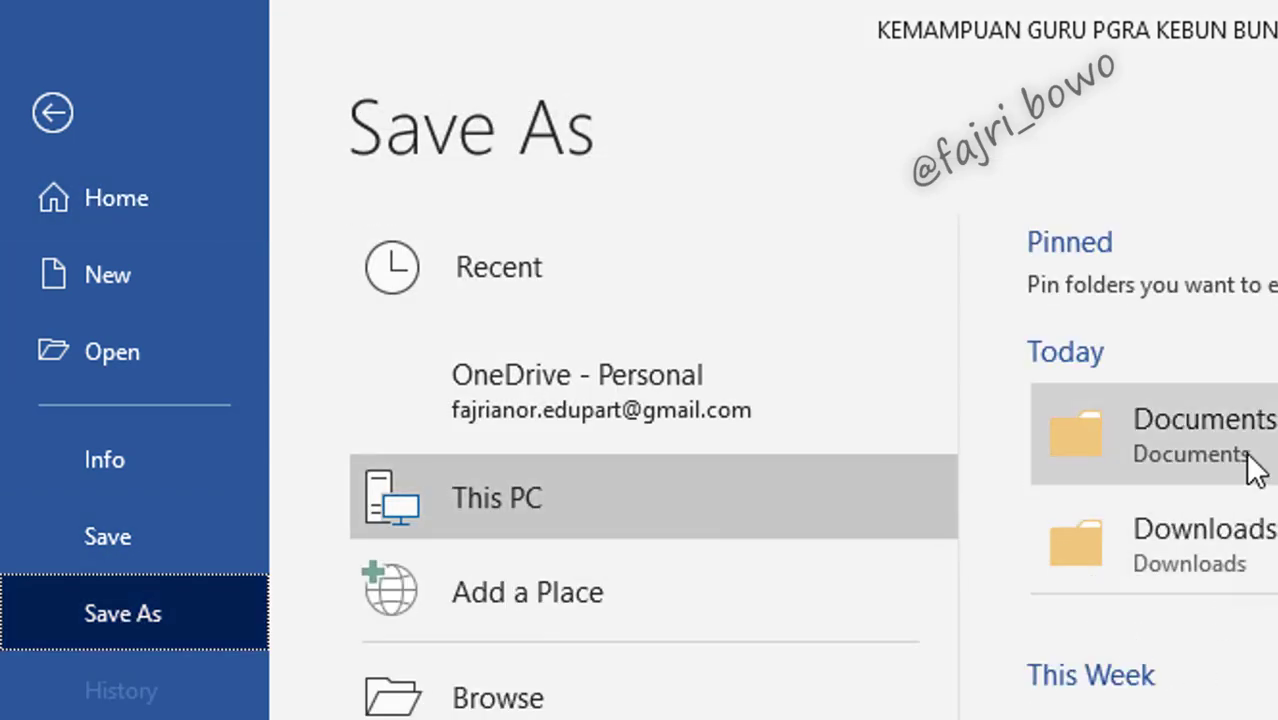
click(1249, 455)
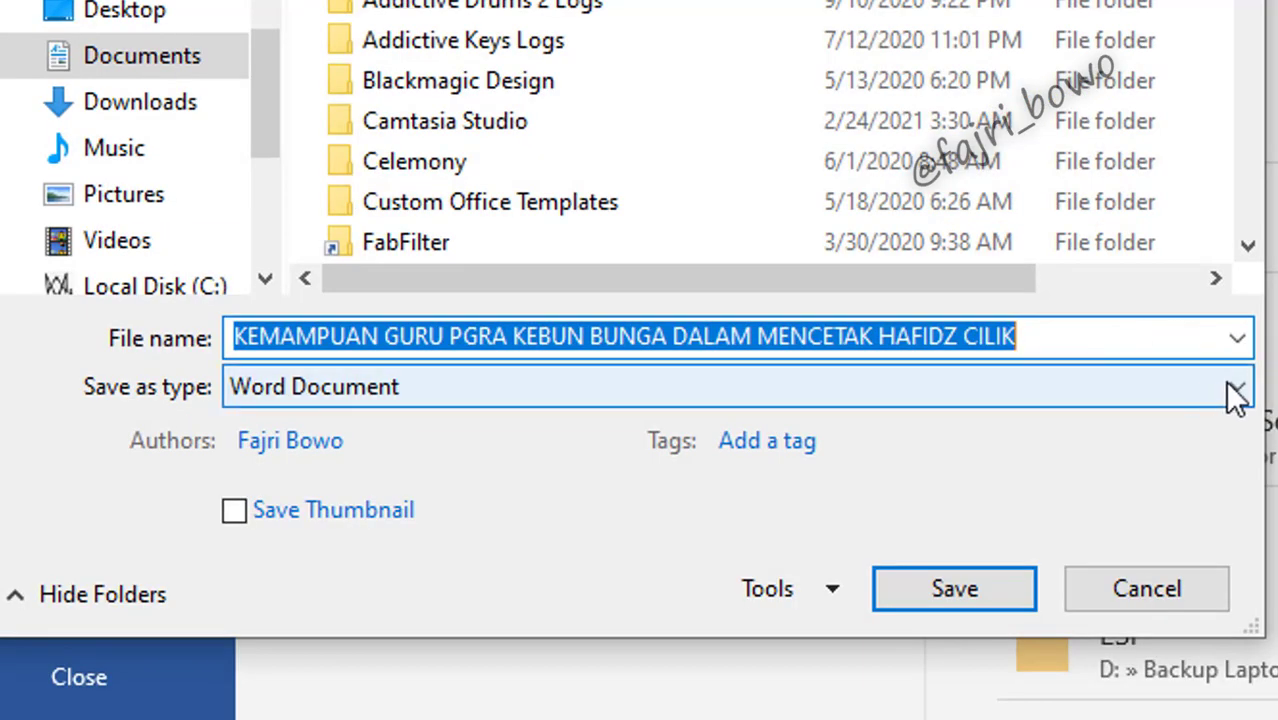
click(1236, 393)
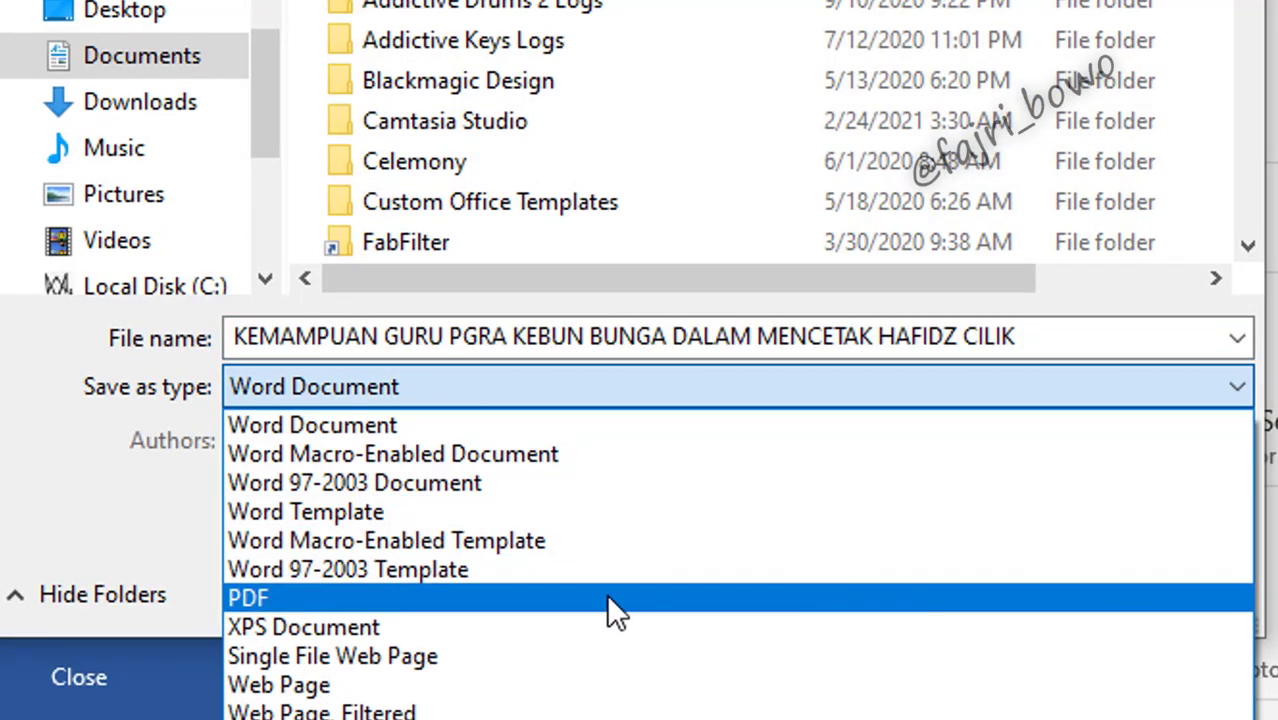
click(268, 600)
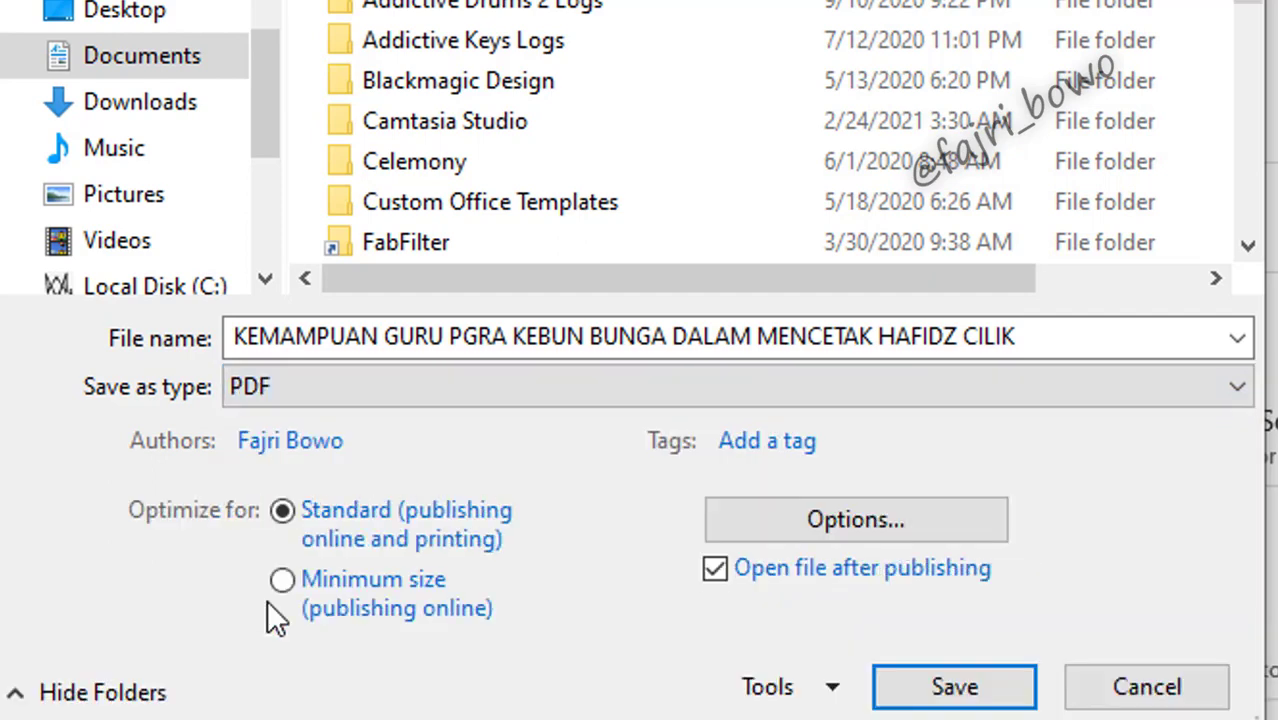
click(987, 690)
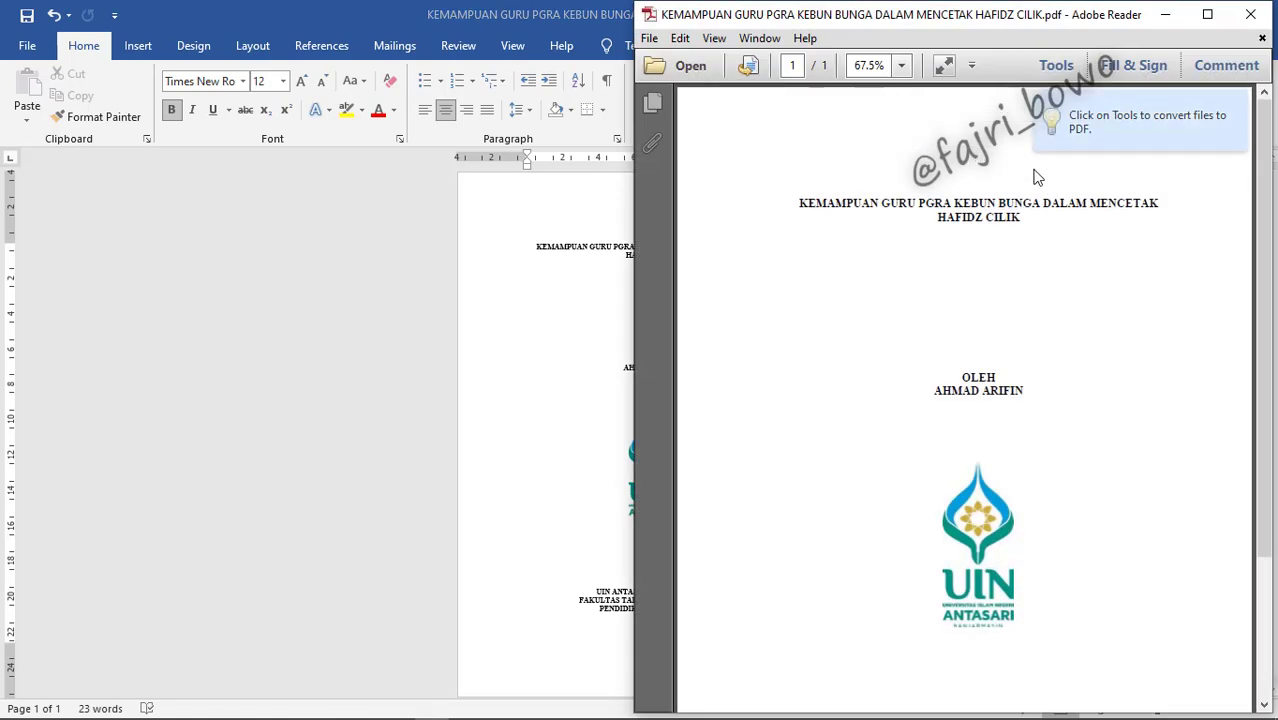
Step: Scroll the exported PDF in Adobe Reader from the title down to the 2021 institution block
mouse_move(1267, 214)
mouse_down()
mouse_move(1258, 385)
mouse_move(1261, 230)
mouse_move(1258, 356)
mouse_up()
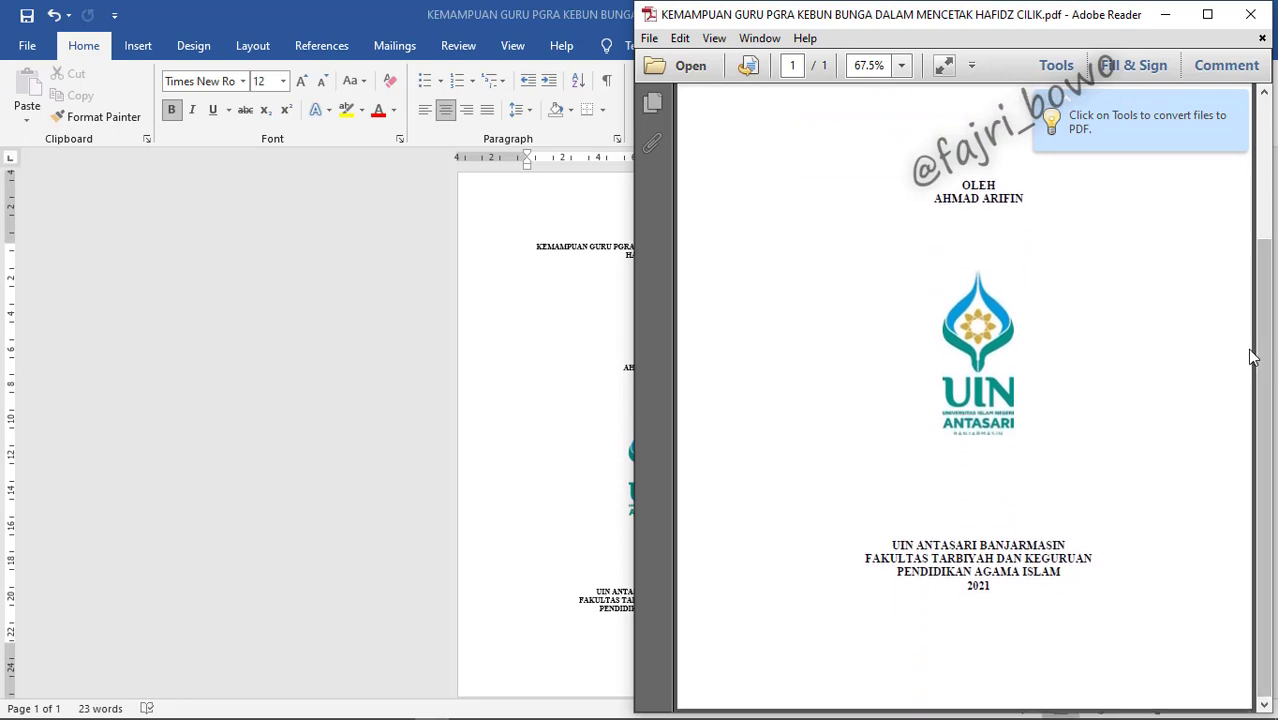